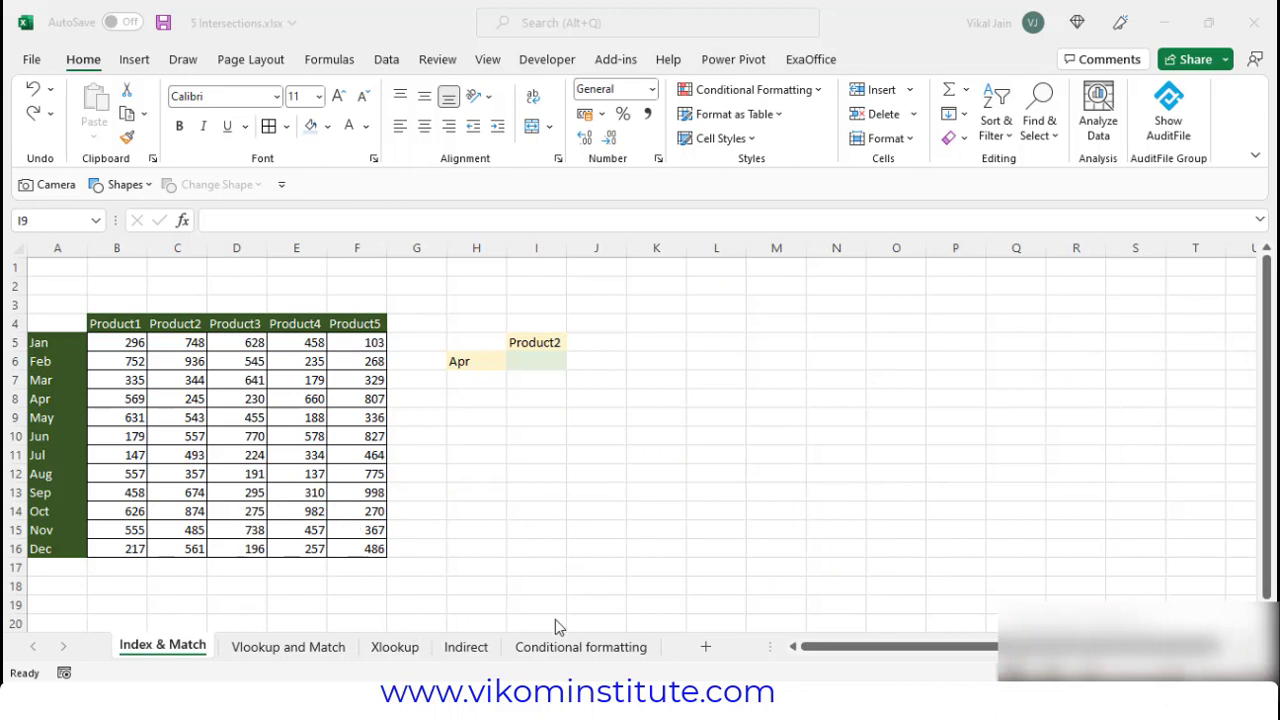
- Enter =MATCH(H6,$A$5:$A$16,0) in I6 to find the month's row position
left_click(163, 645)
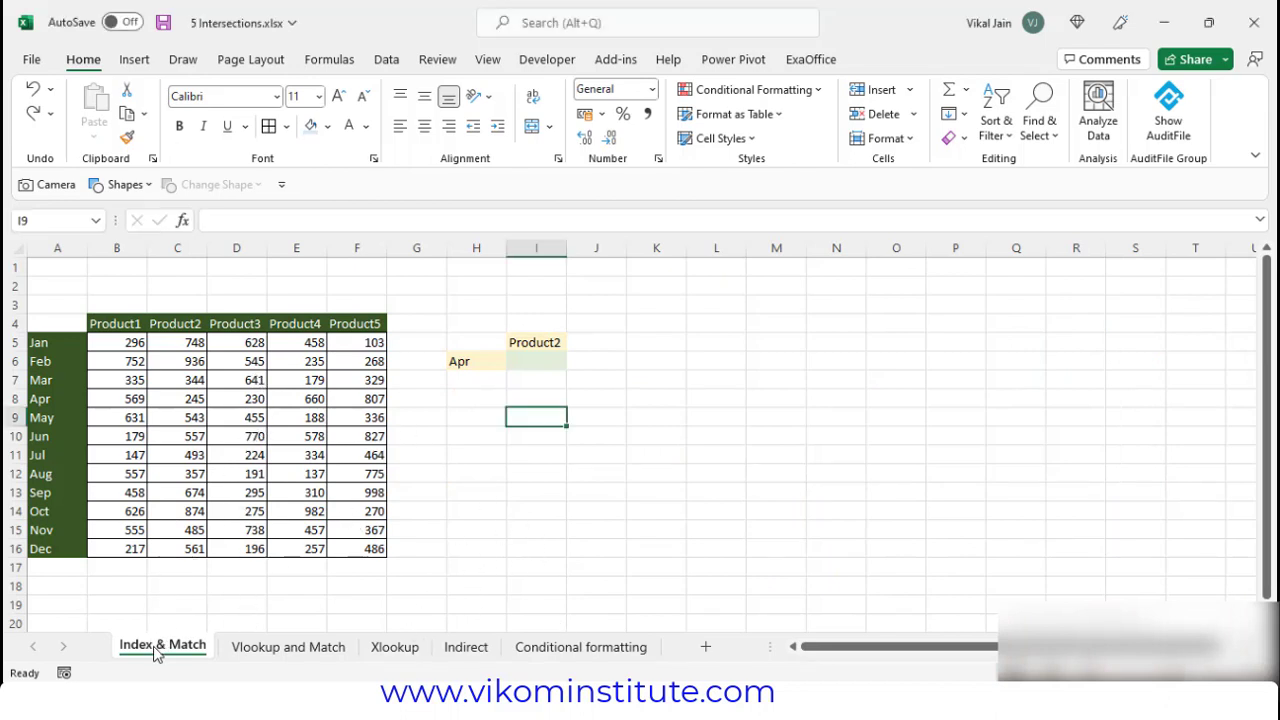
left_click(178, 398)
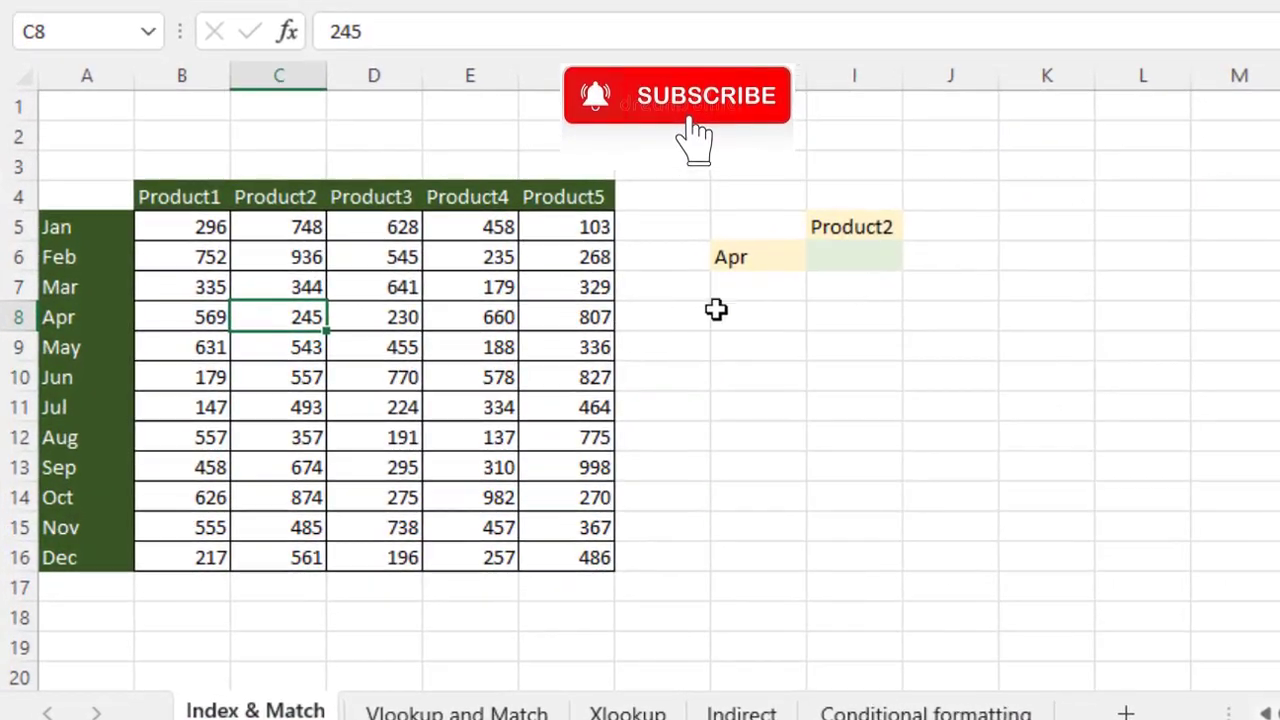
left_click(560, 361)
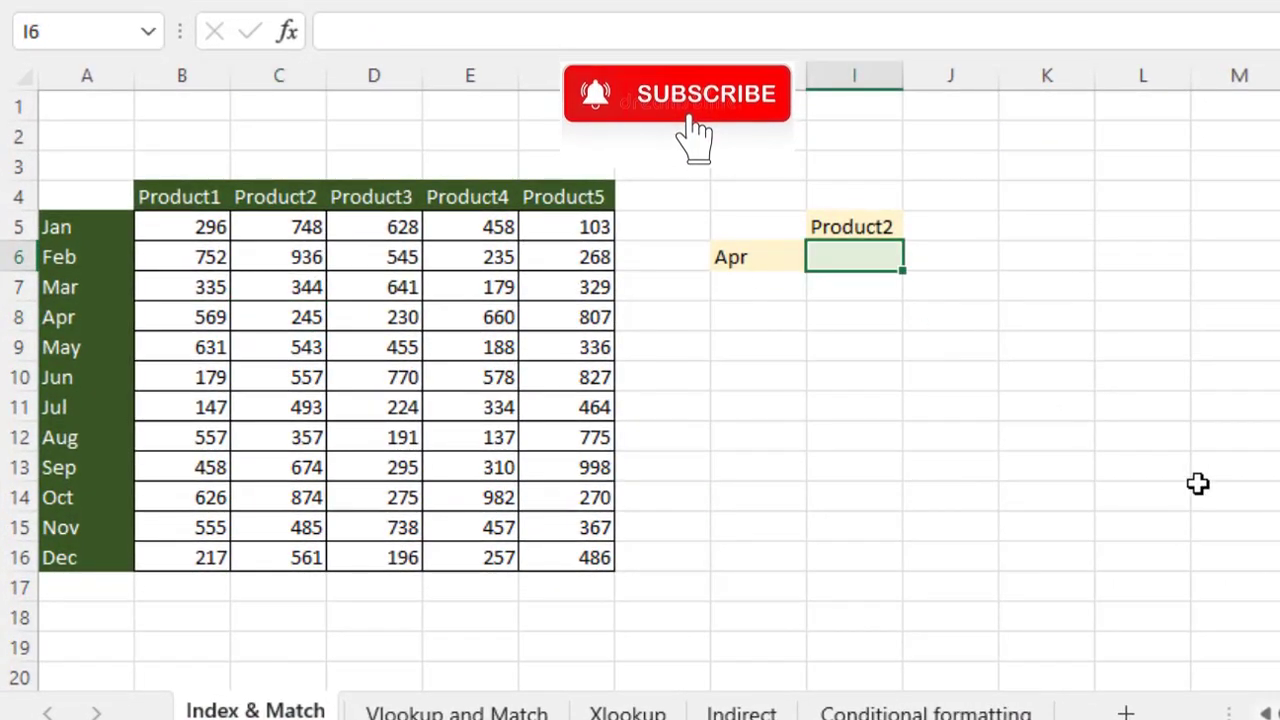
type("=mat")
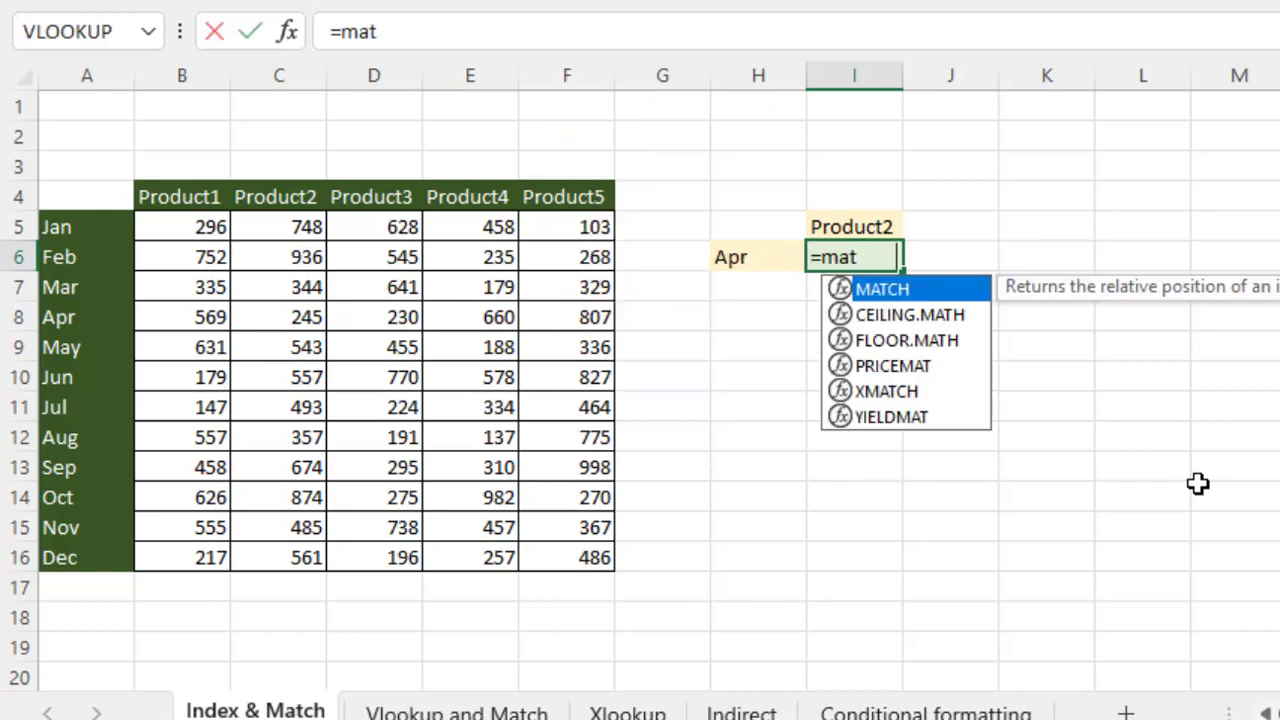
key("Tab")
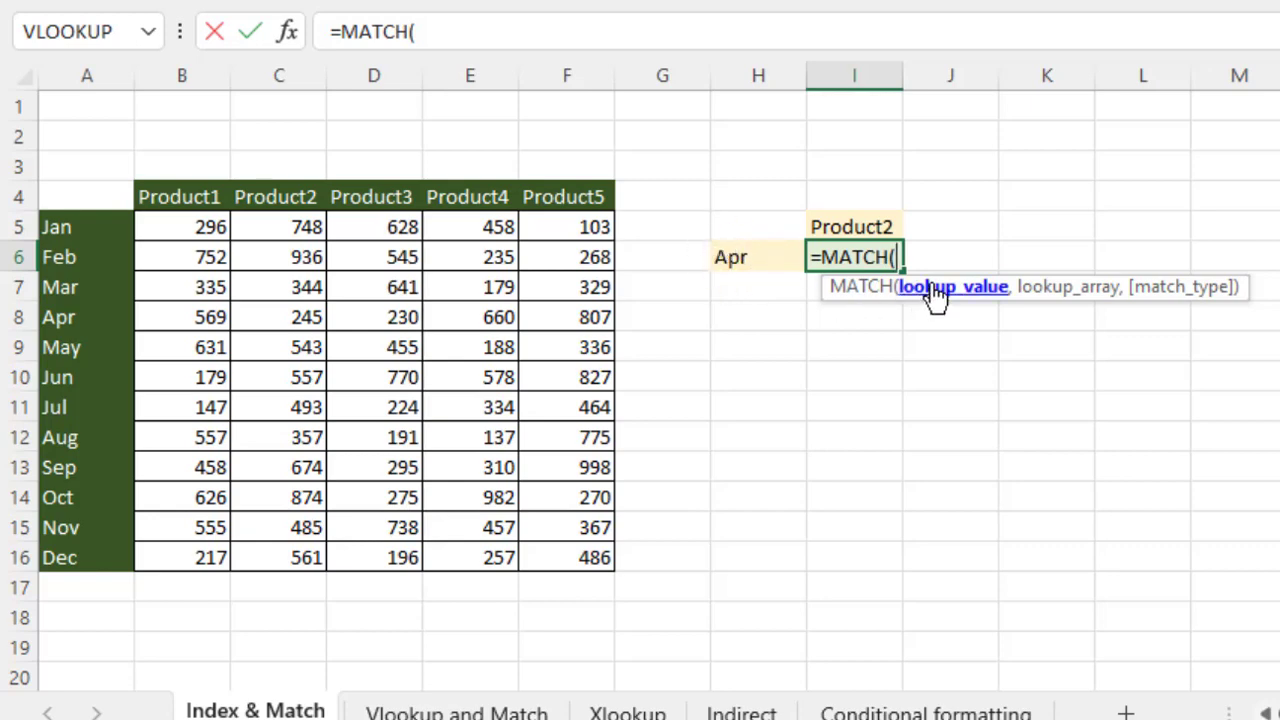
left_click(737, 256)
type(",")
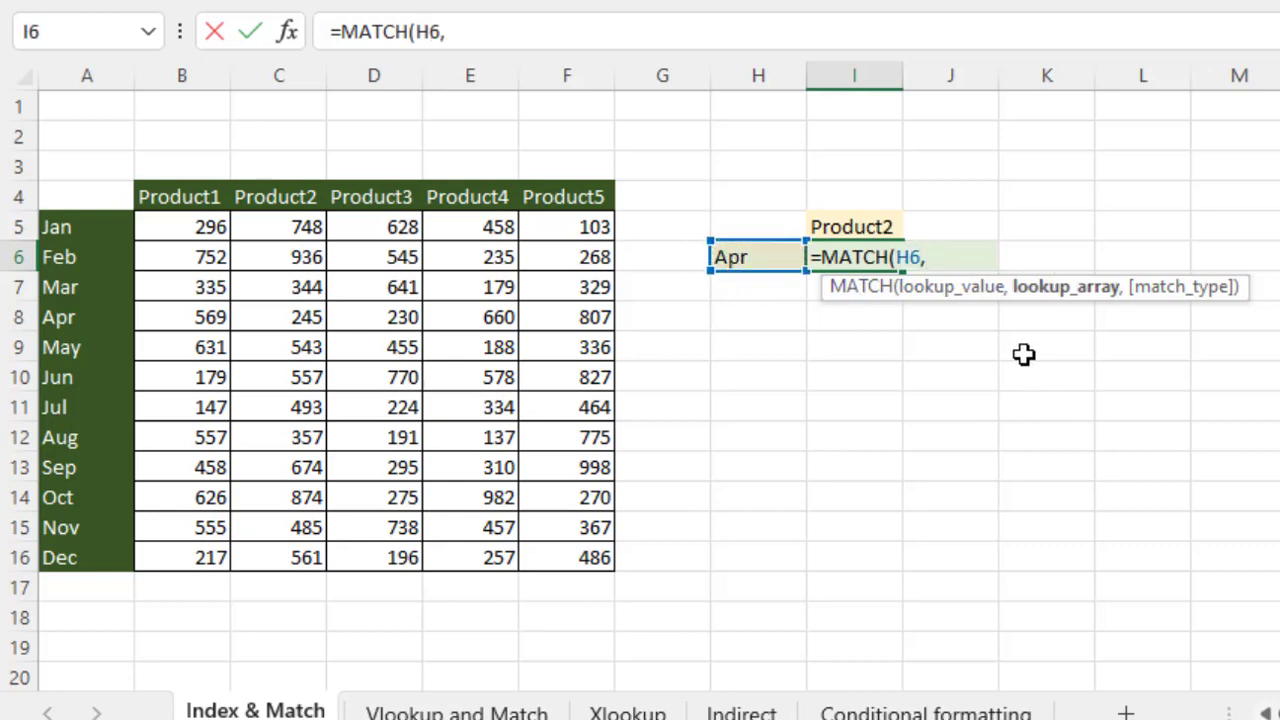
left_click_drag(102, 229, 86, 551)
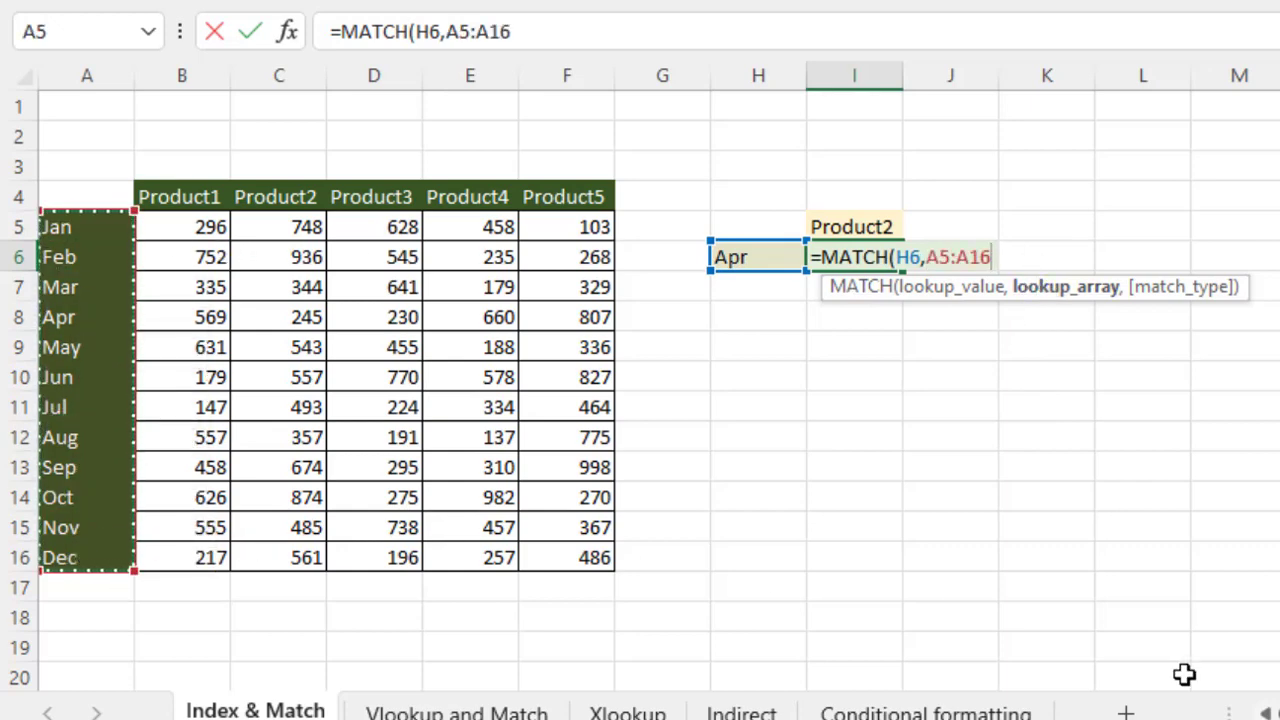
key("F4")
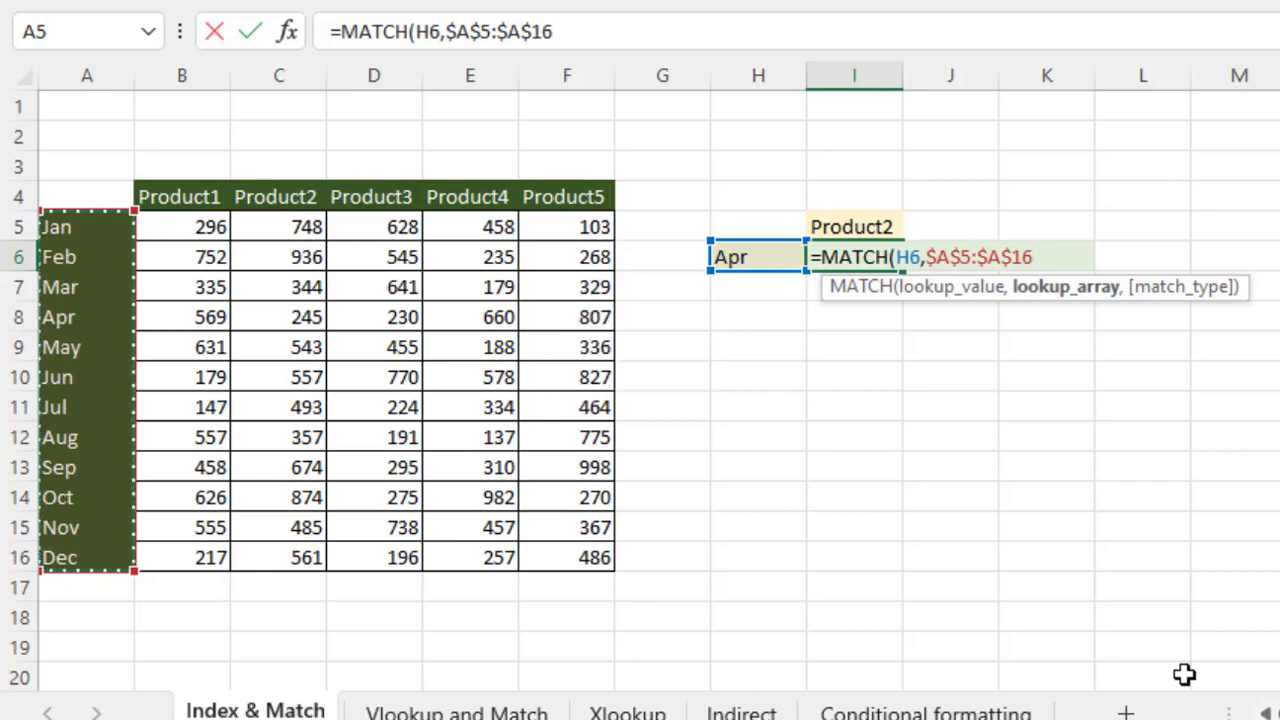
type(",")
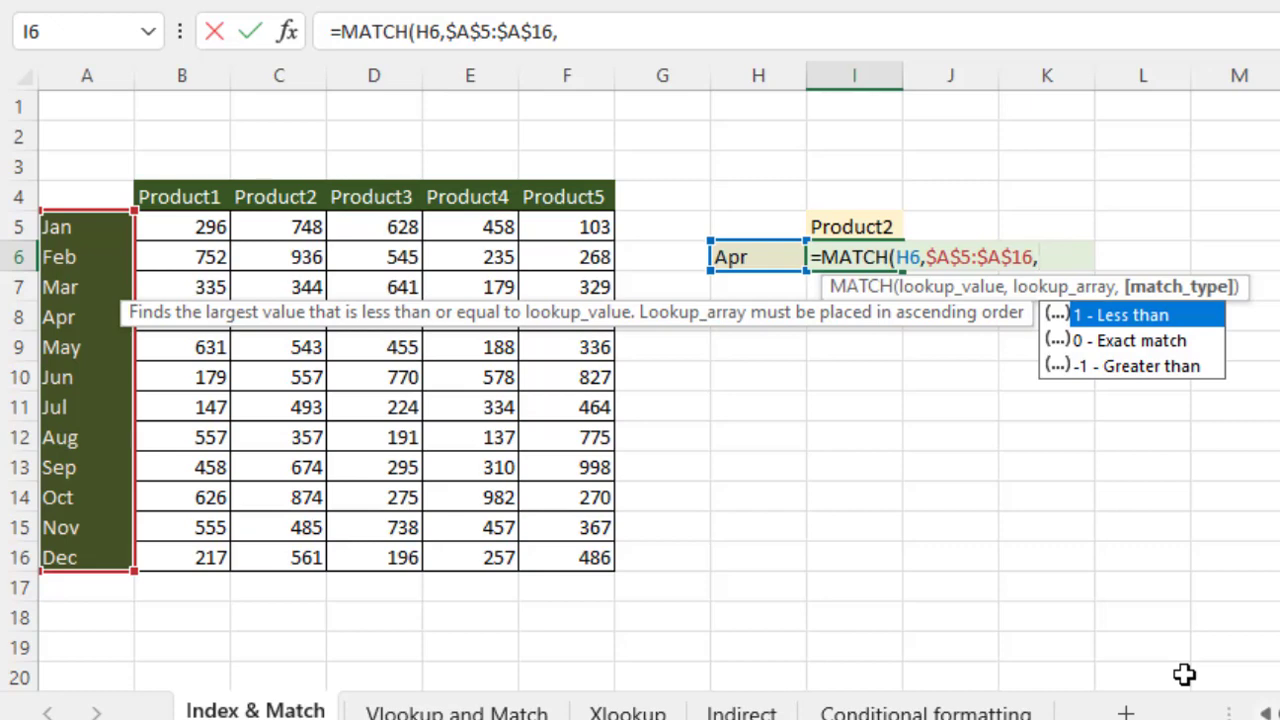
type("0)")
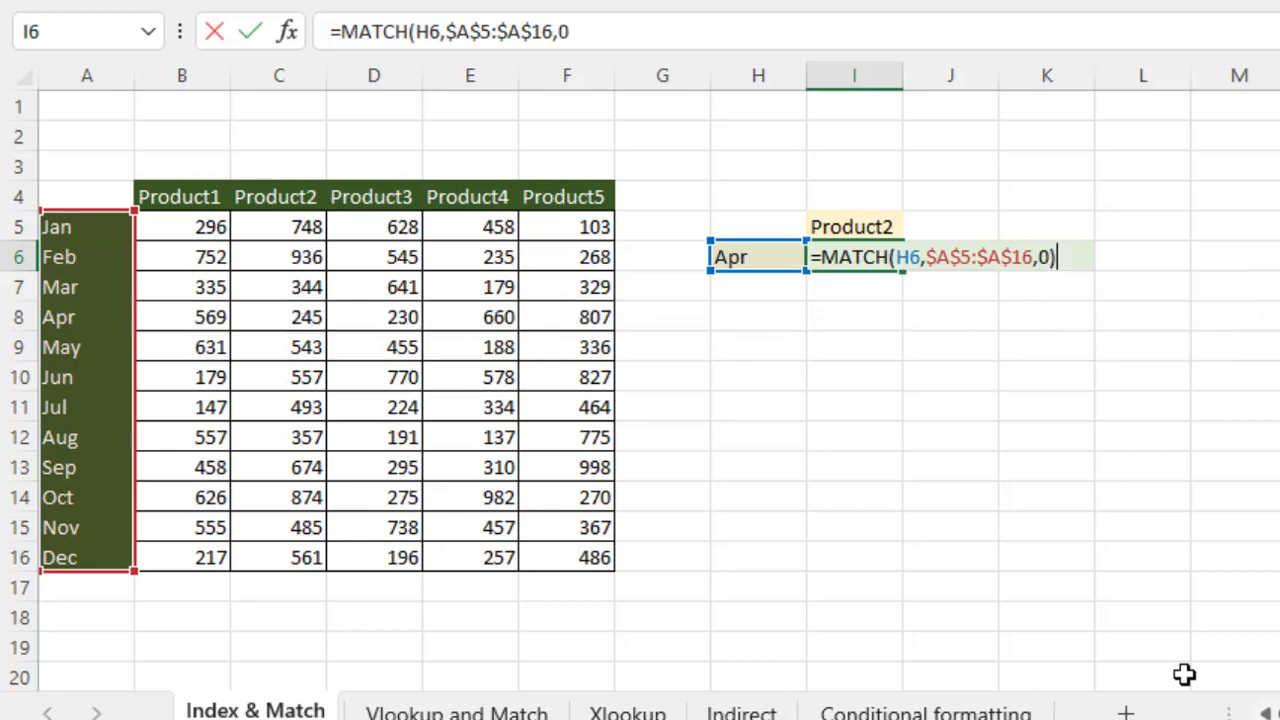
key("Return")
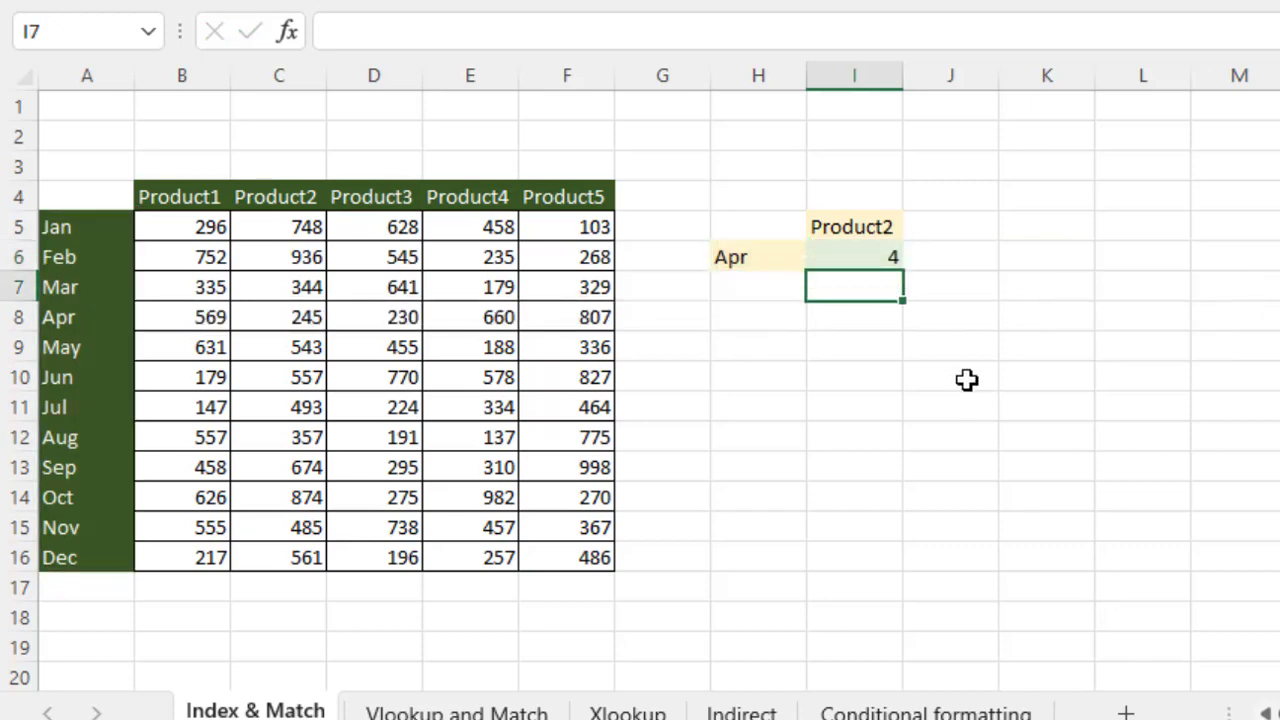
- Verify I6's result 4 by counting down Jan to Apr and across the product headers
left_click(845, 256)
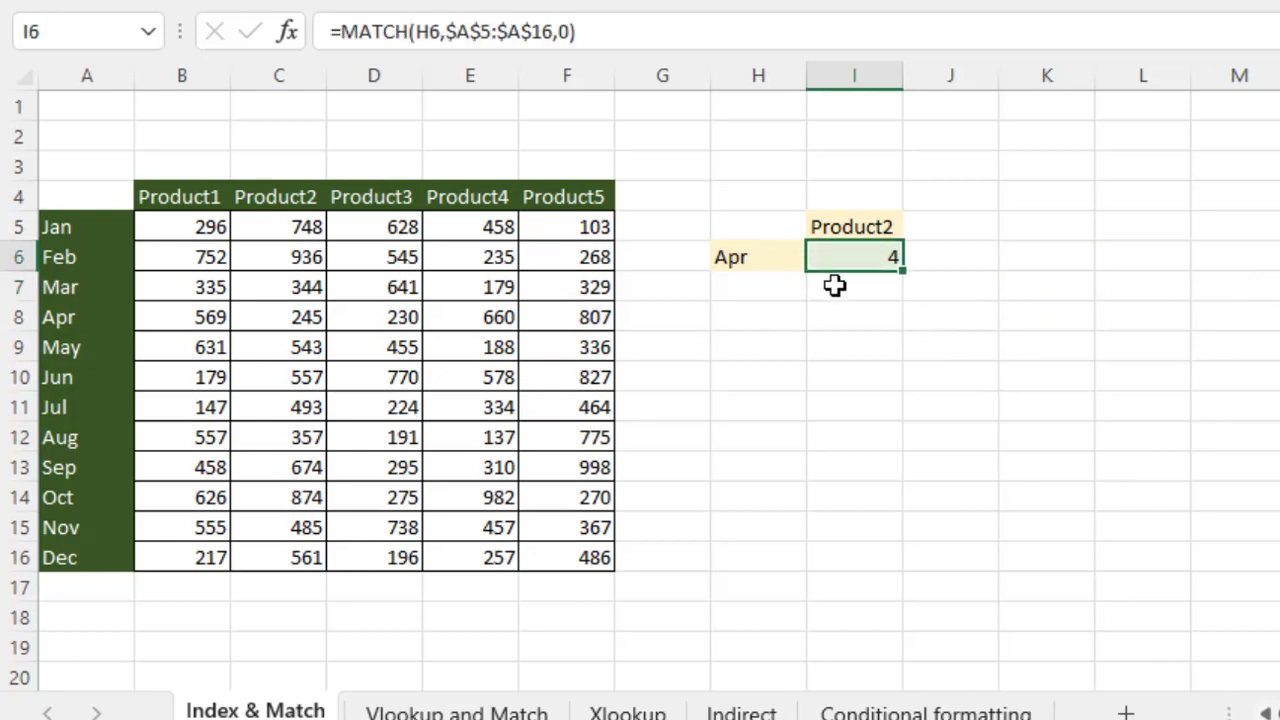
left_click(752, 258)
left_click(862, 258)
left_click(72, 230)
left_click(63, 260)
left_click(63, 290)
left_click(65, 320)
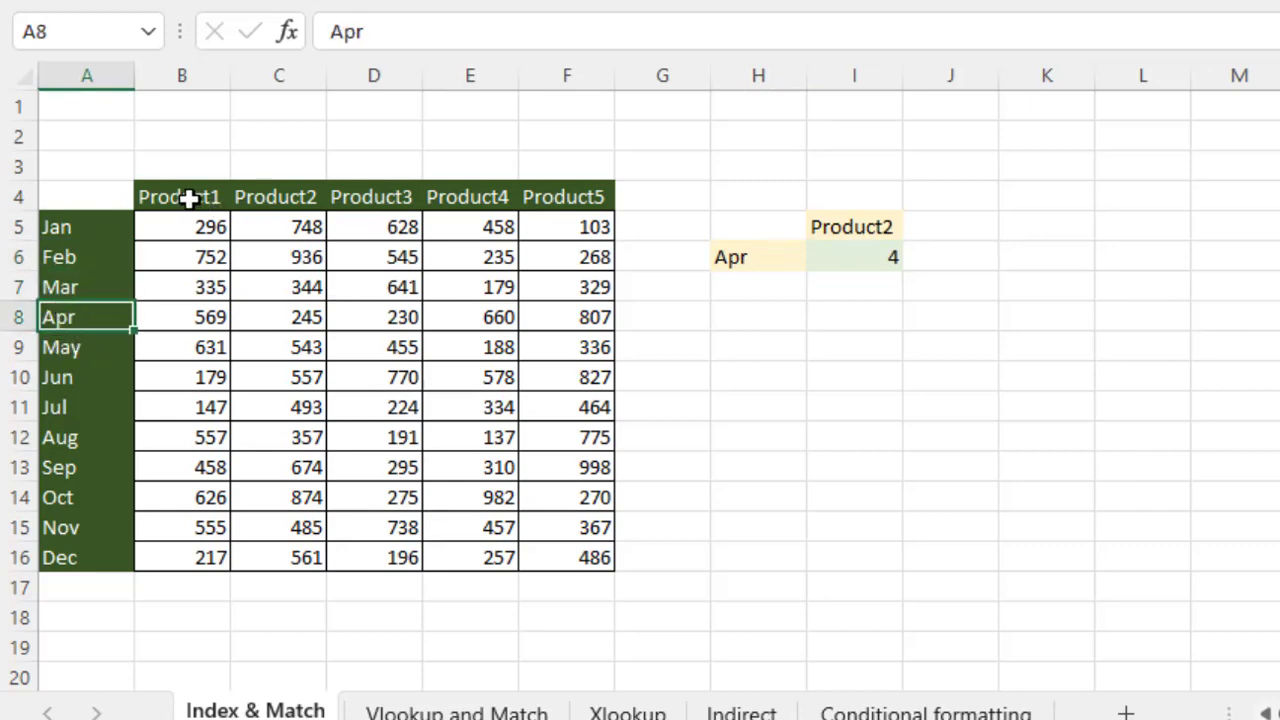
left_click_drag(181, 197, 486, 194)
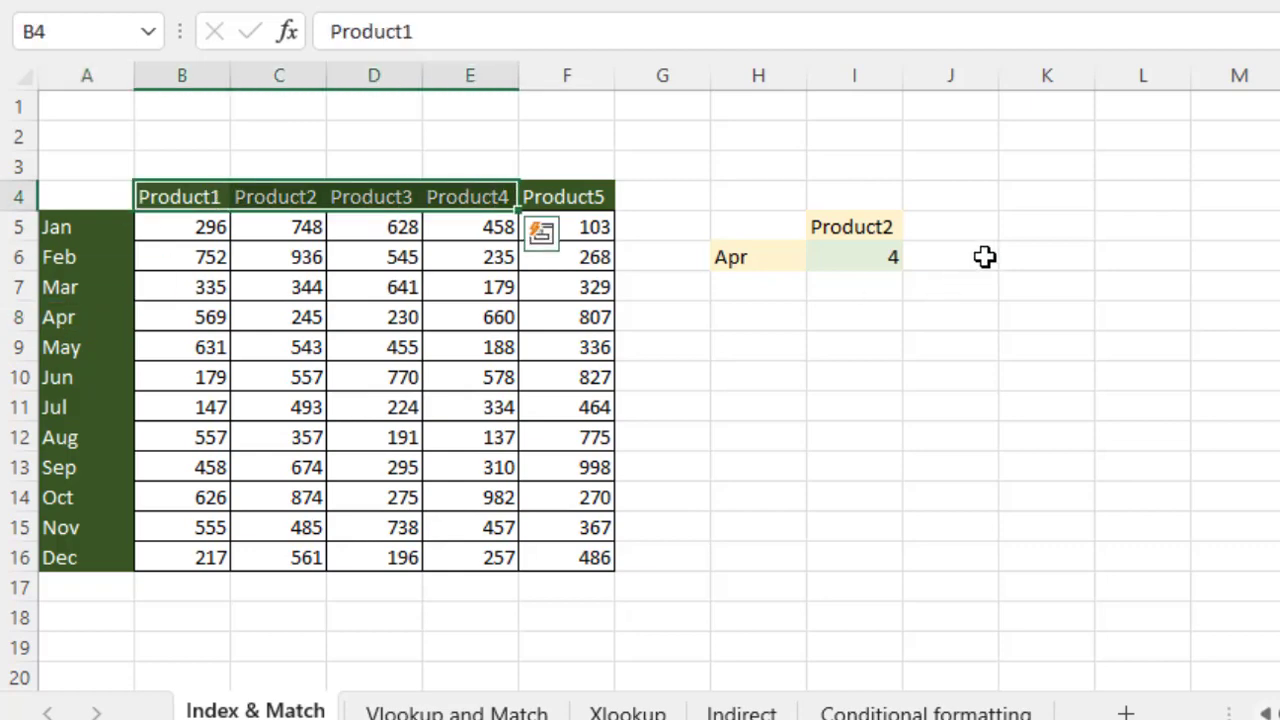
left_click(950, 258)
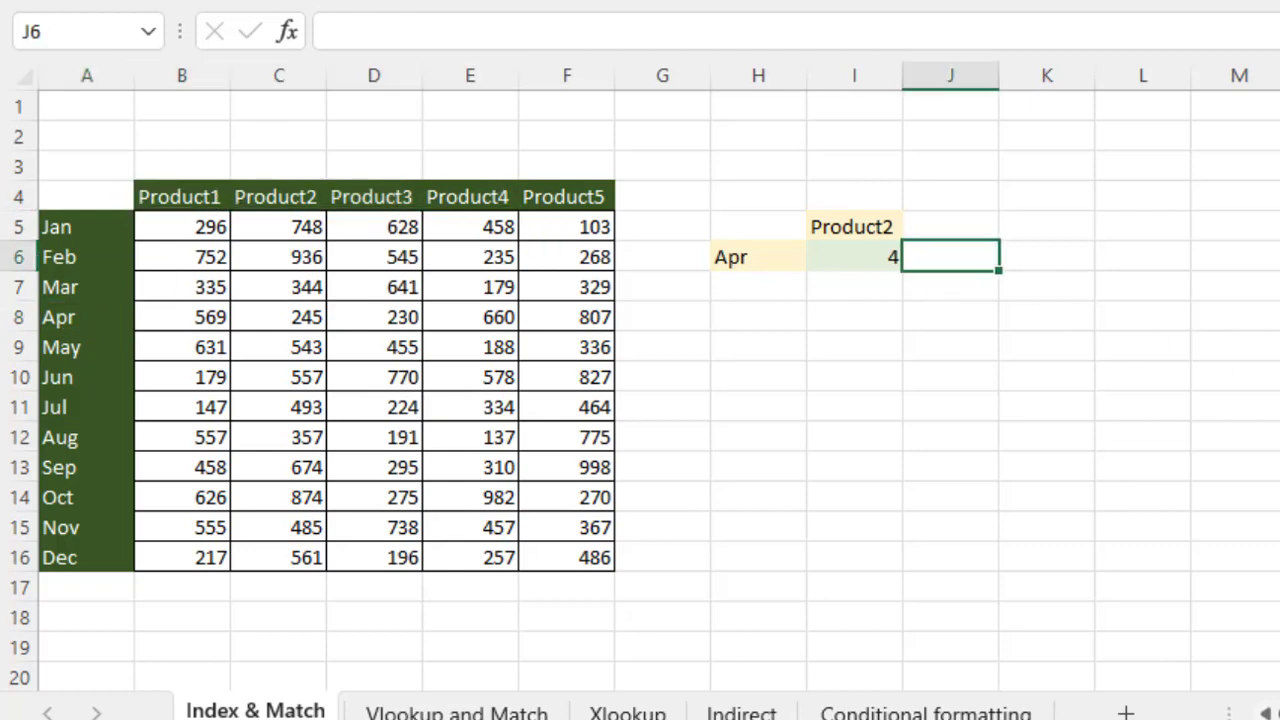
- Enter =MATCH(I5,$B$4:$F$4,0) in J6, giving Product2's column position 2
type("=mat")
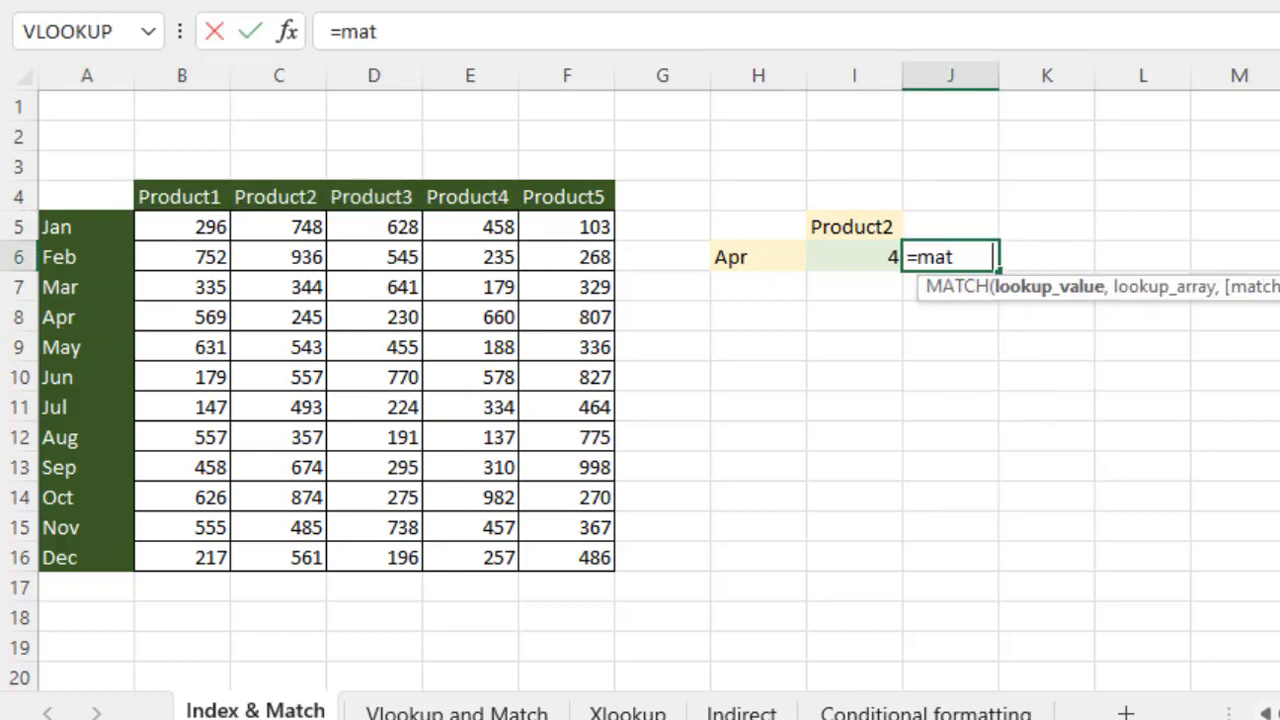
key("Tab")
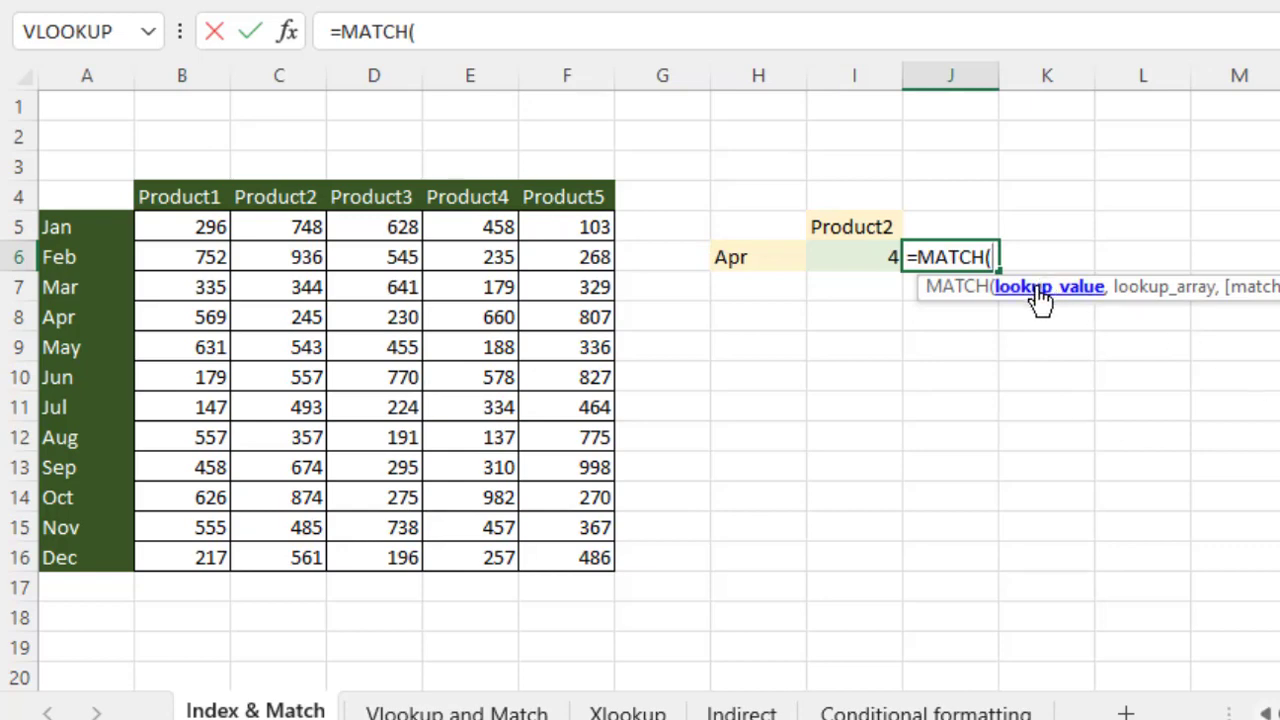
left_click(864, 224)
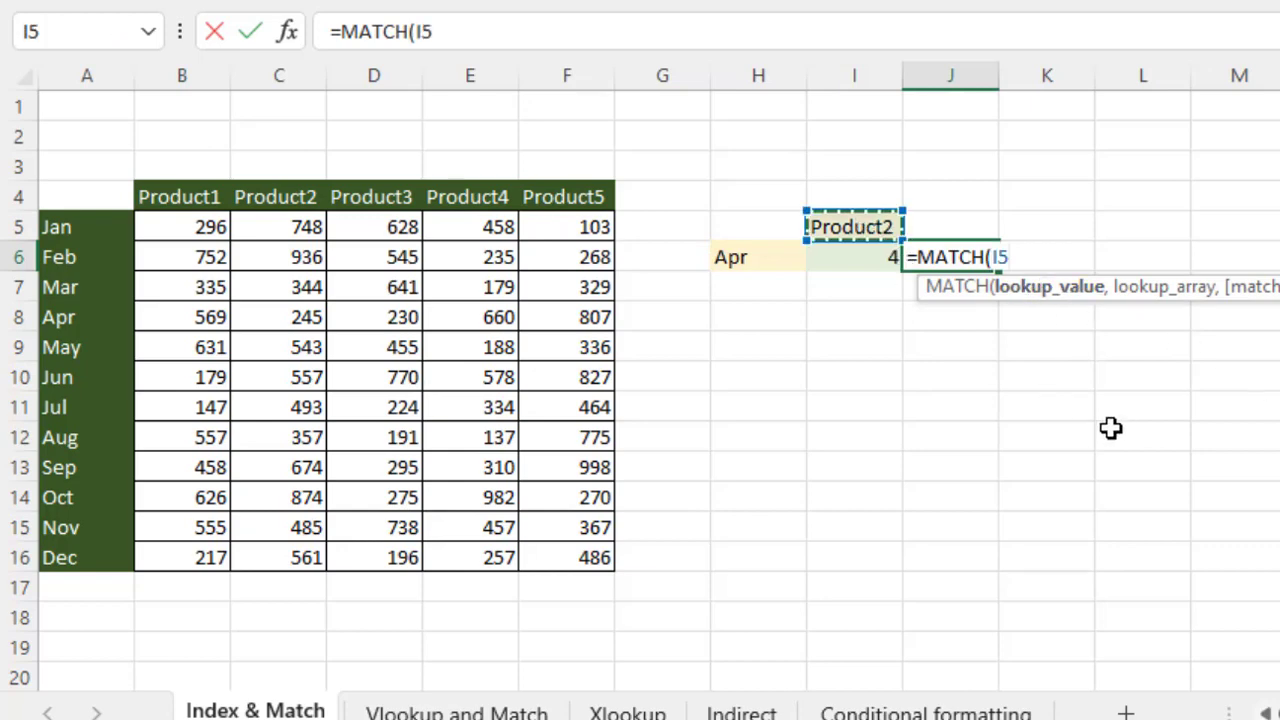
type(",")
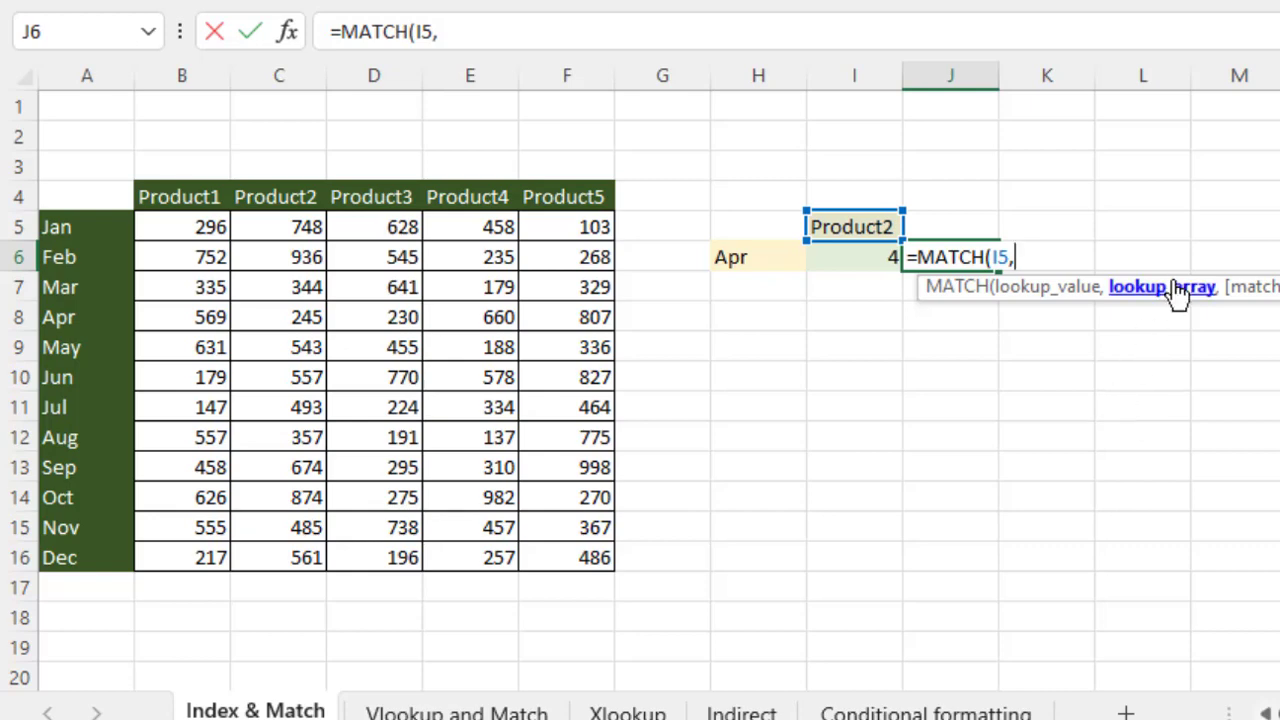
left_click_drag(184, 195, 591, 197)
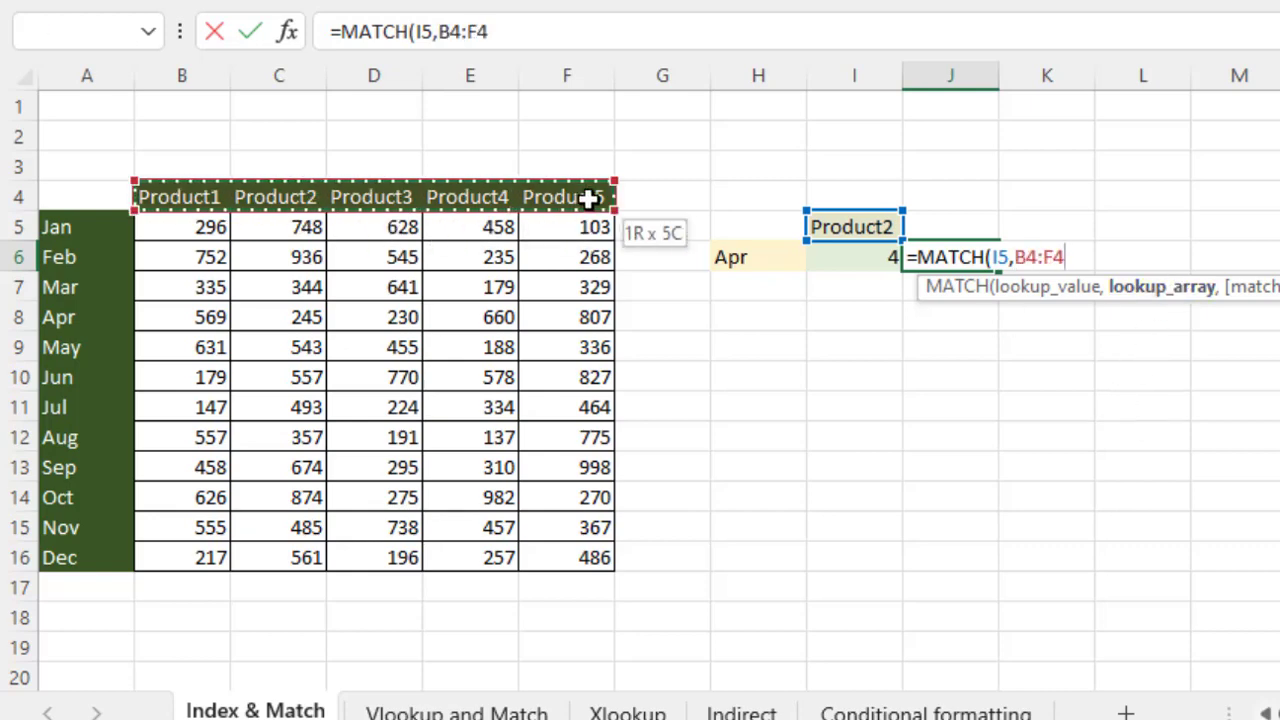
key("F4")
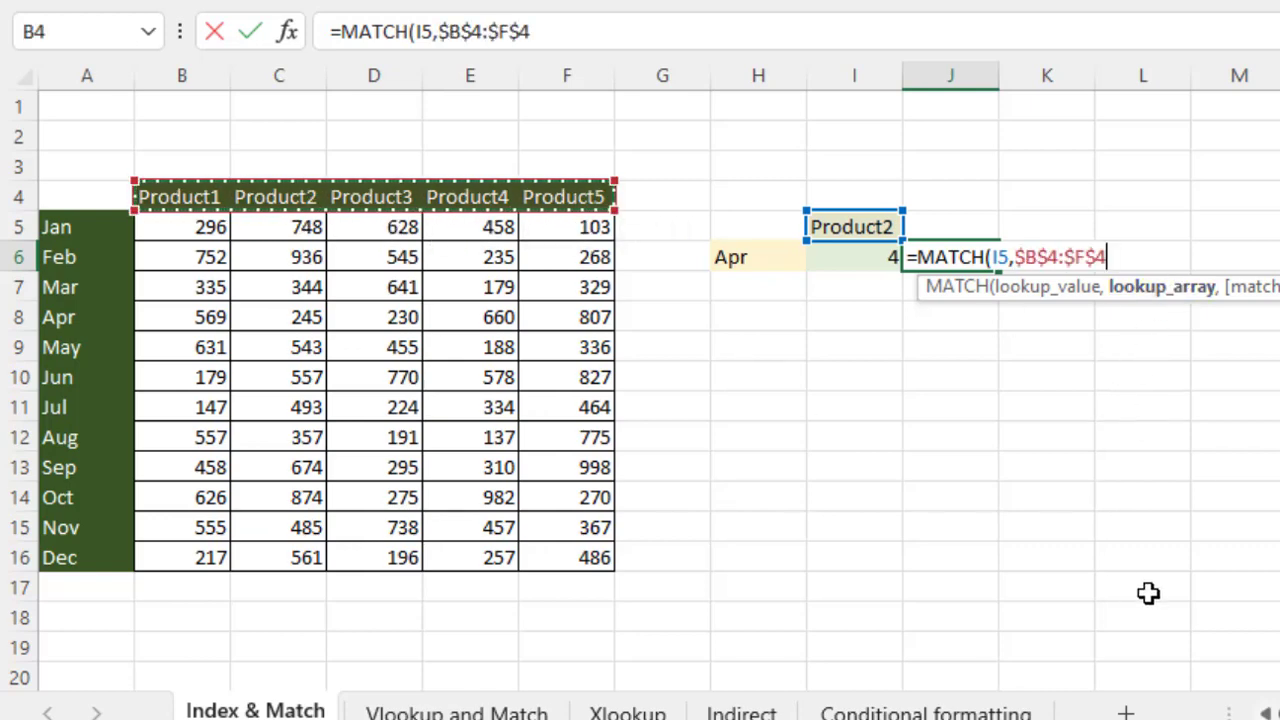
type(",")
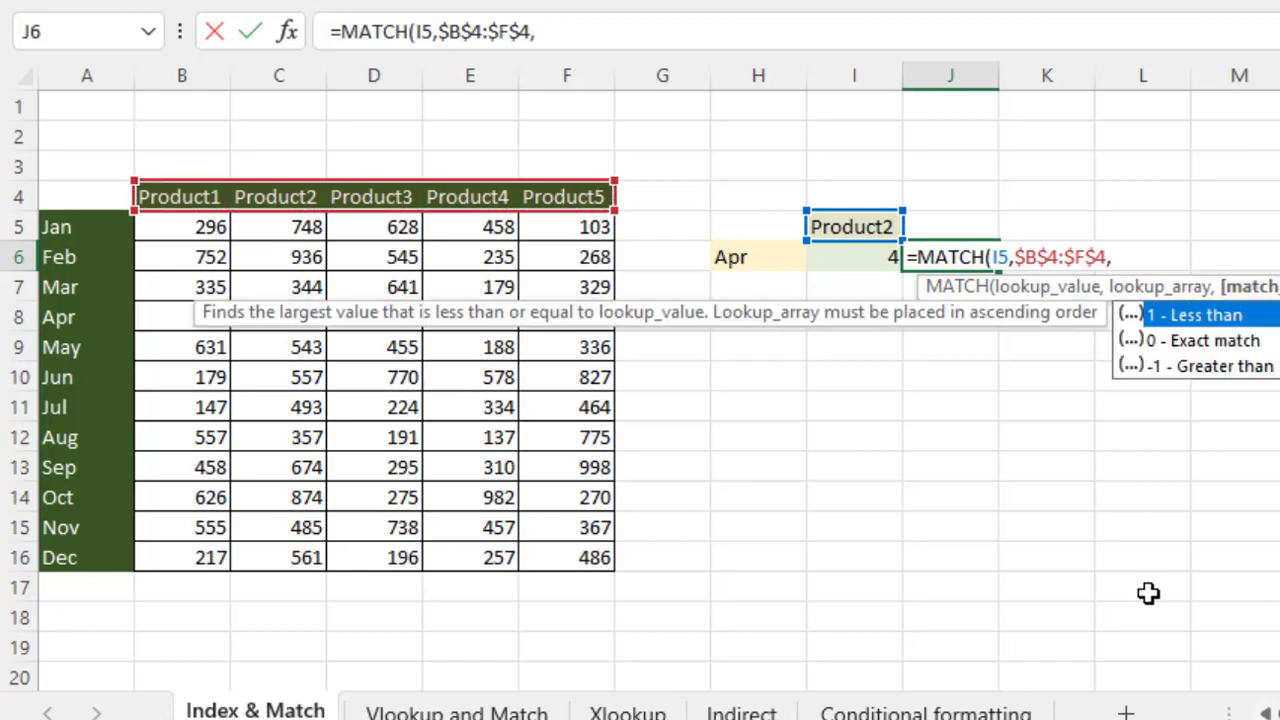
type("0")
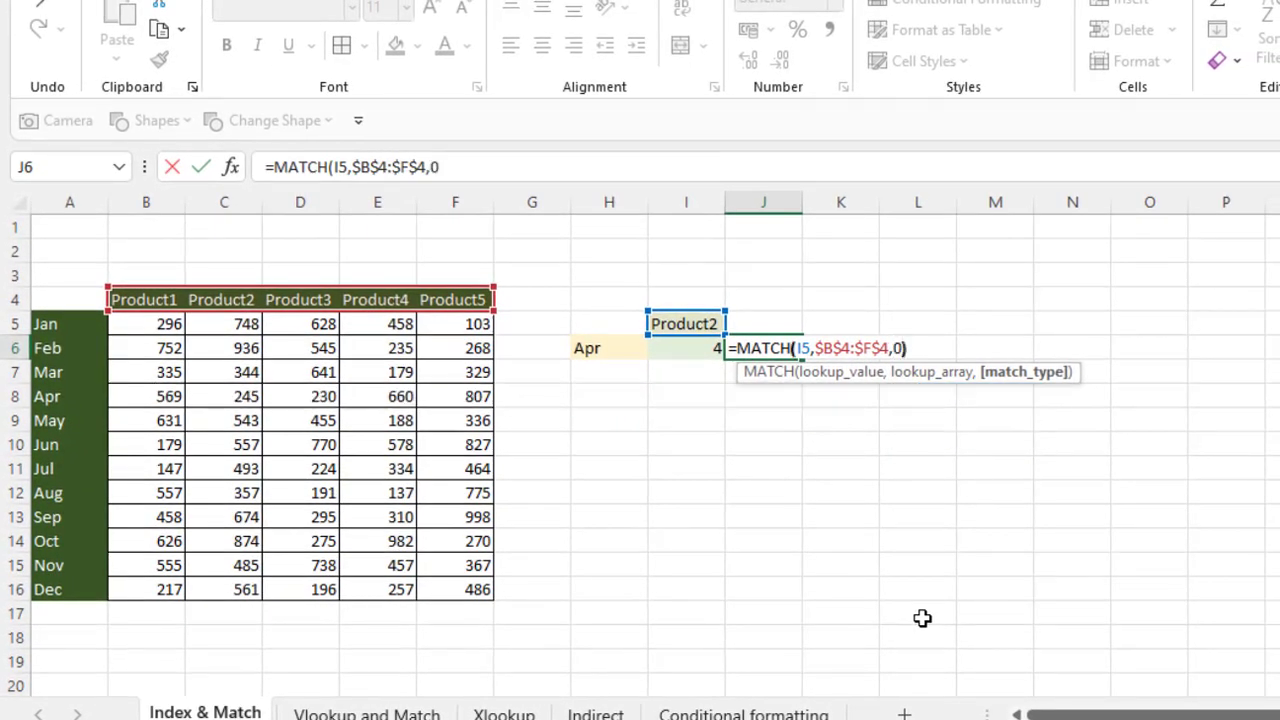
type(")")
key("Return")
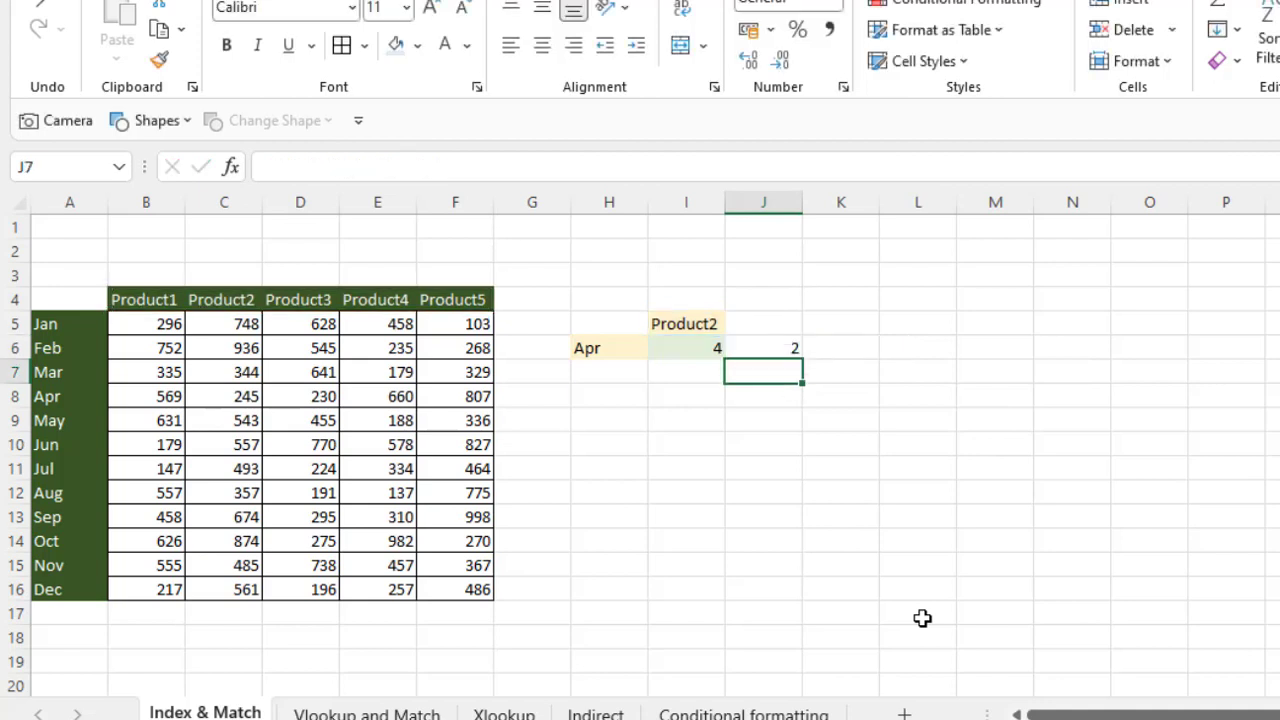
- Switch H6's month from Apr to Aug and confirm I6's MATCH updates to 8
left_click(708, 326)
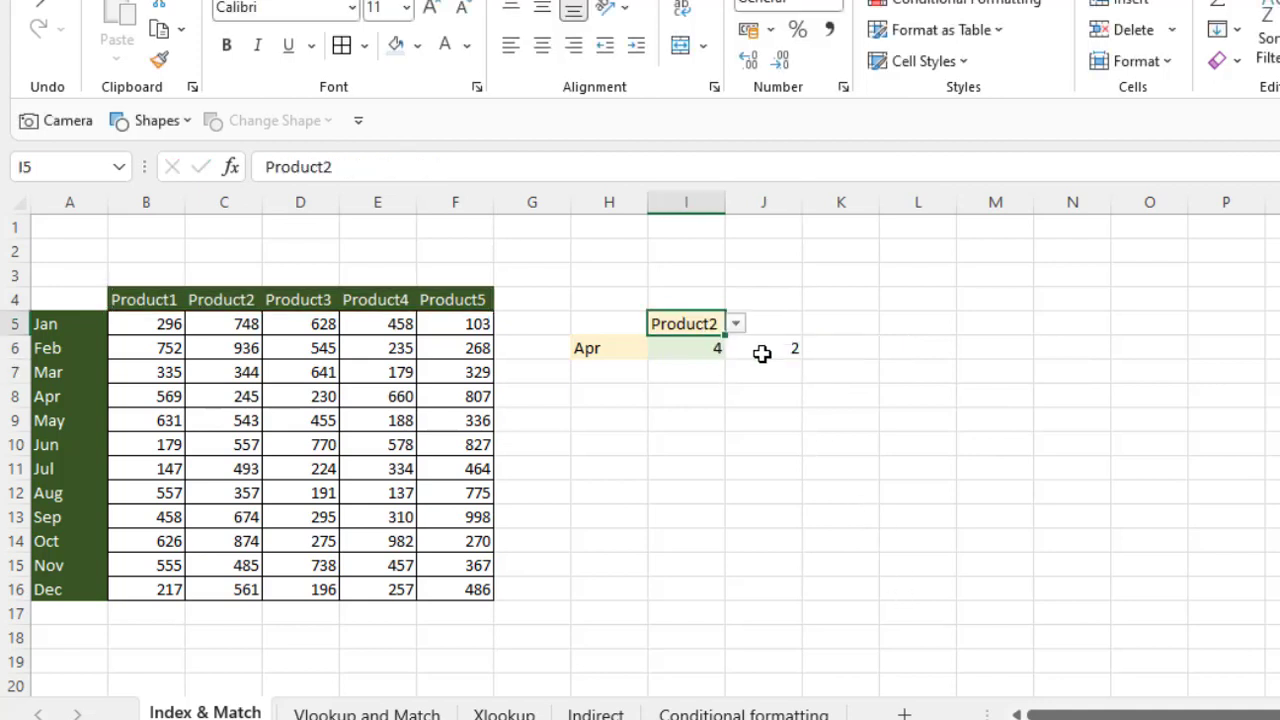
left_click(589, 352)
left_click(55, 399)
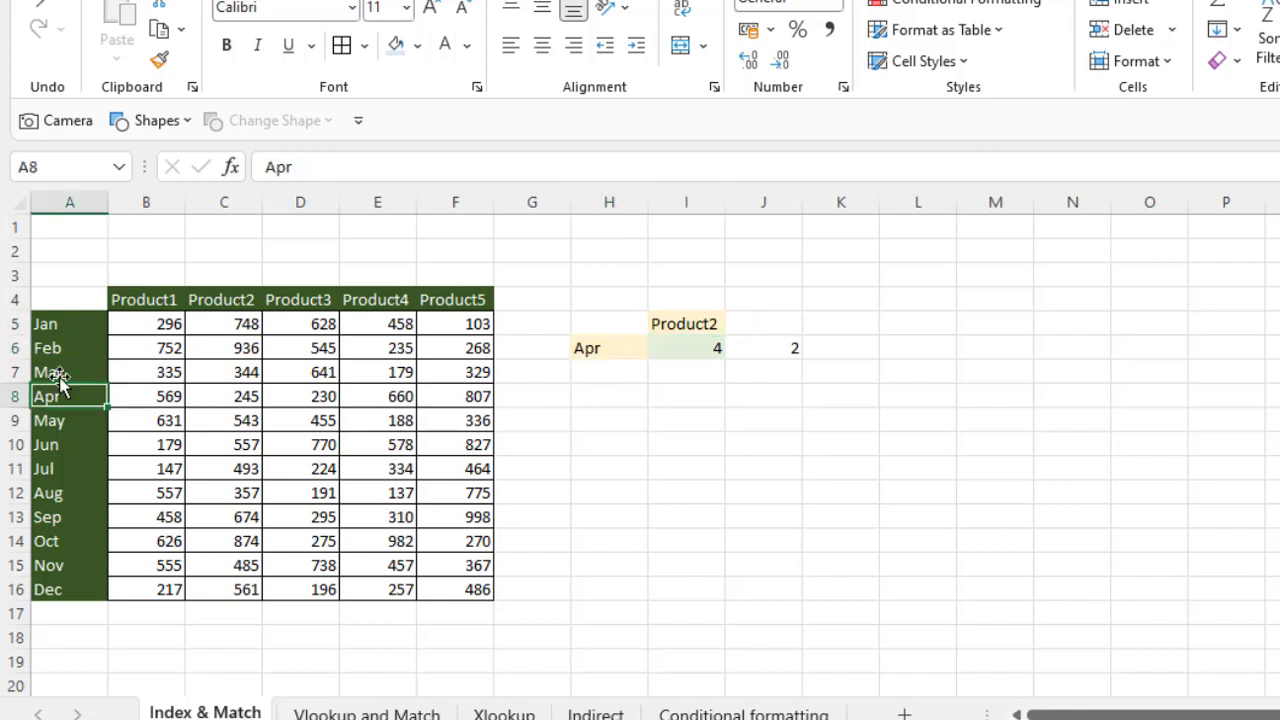
left_click(612, 347)
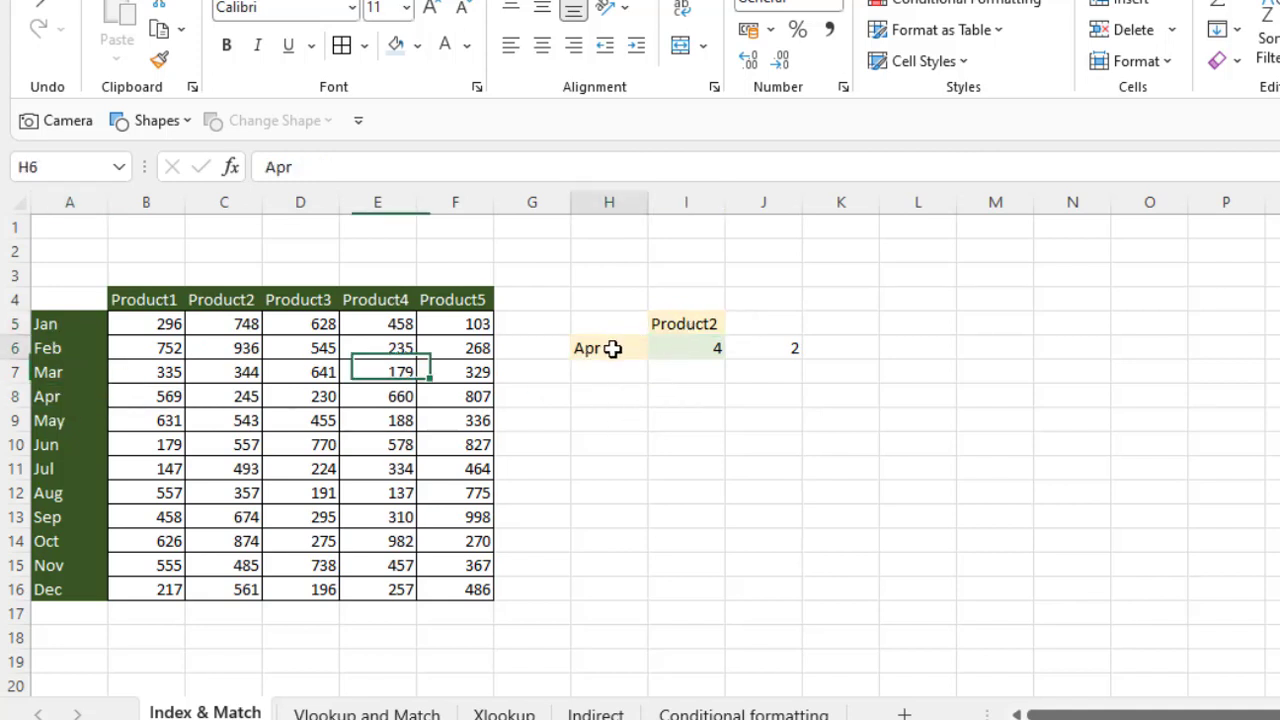
left_click(657, 349)
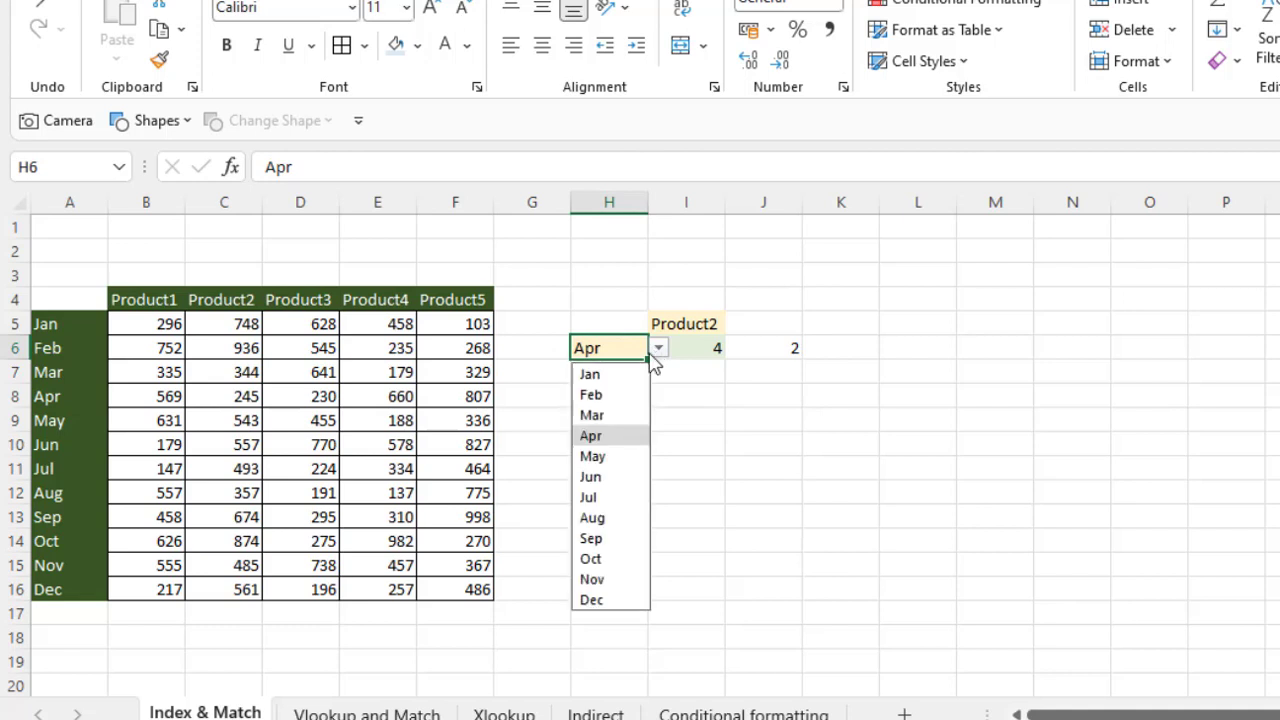
left_click(600, 518)
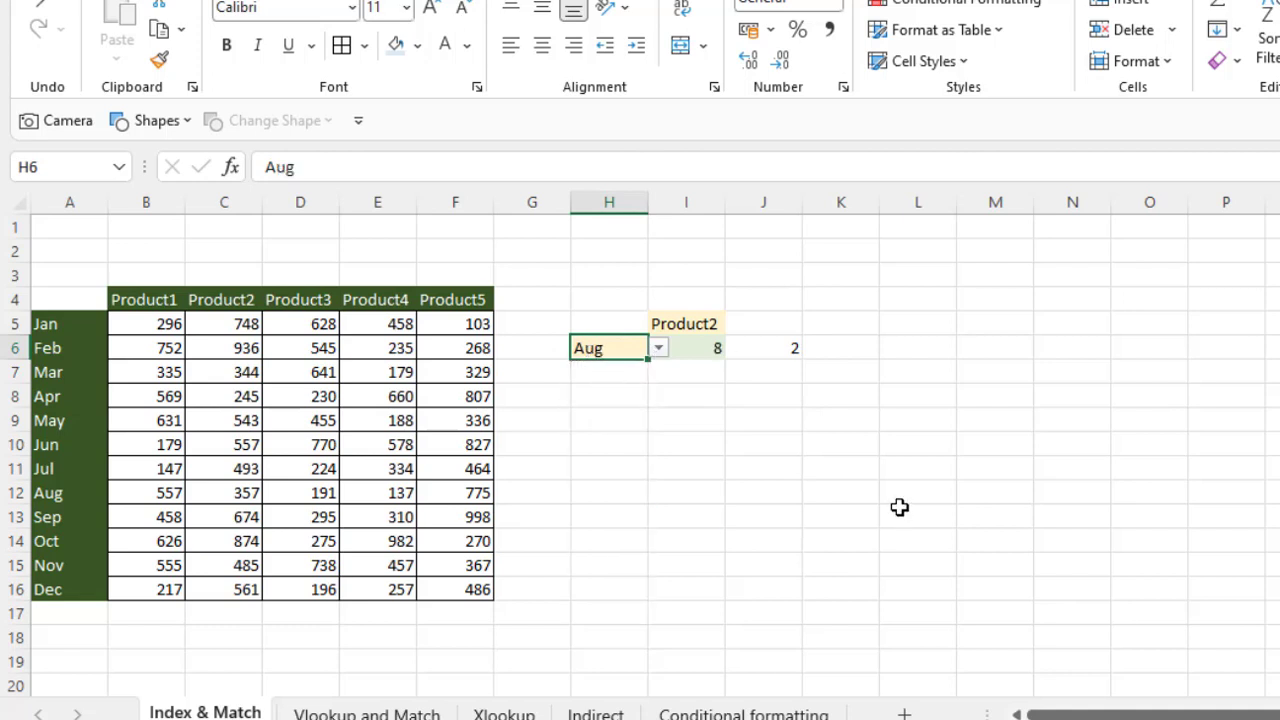
left_click(830, 444)
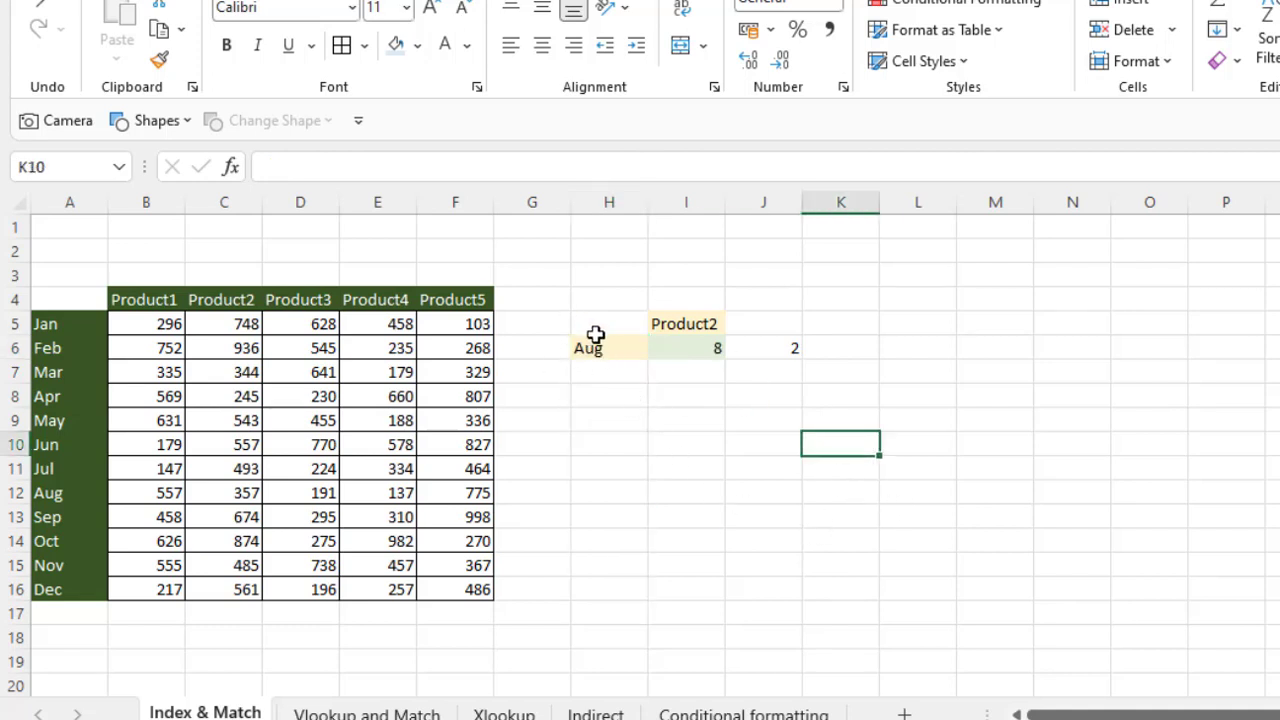
left_click(695, 349)
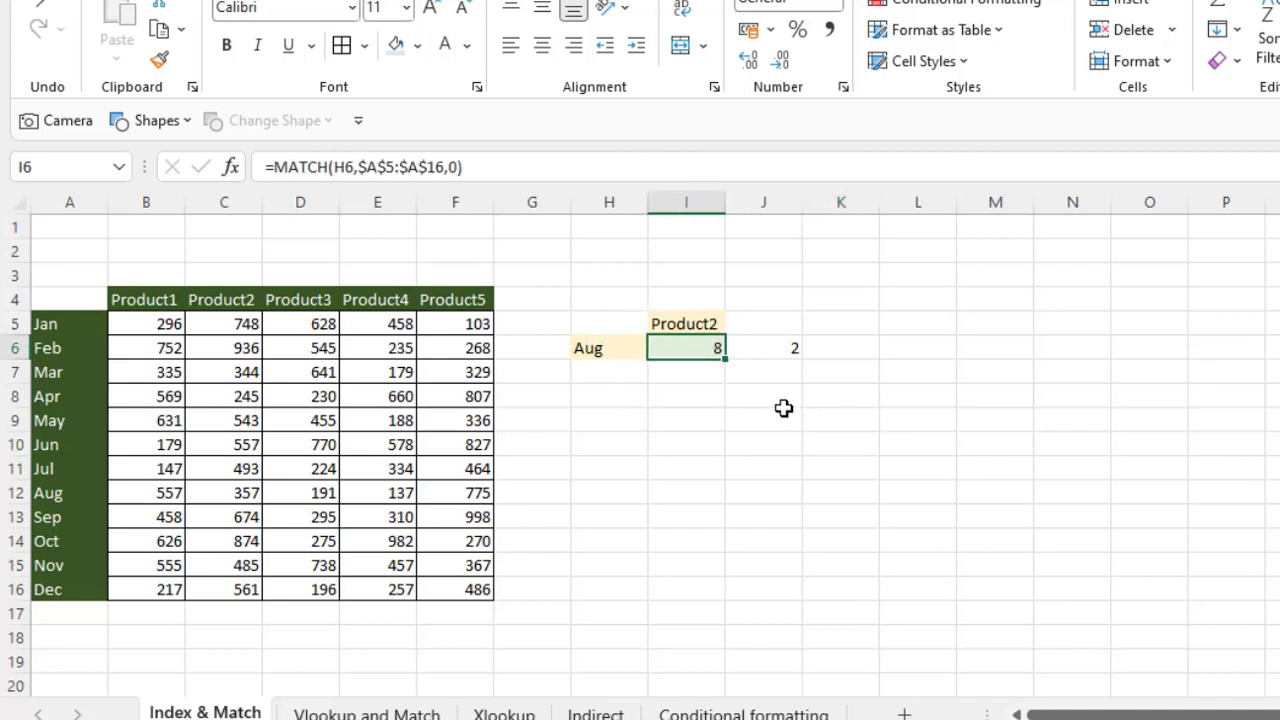
left_click(900, 340)
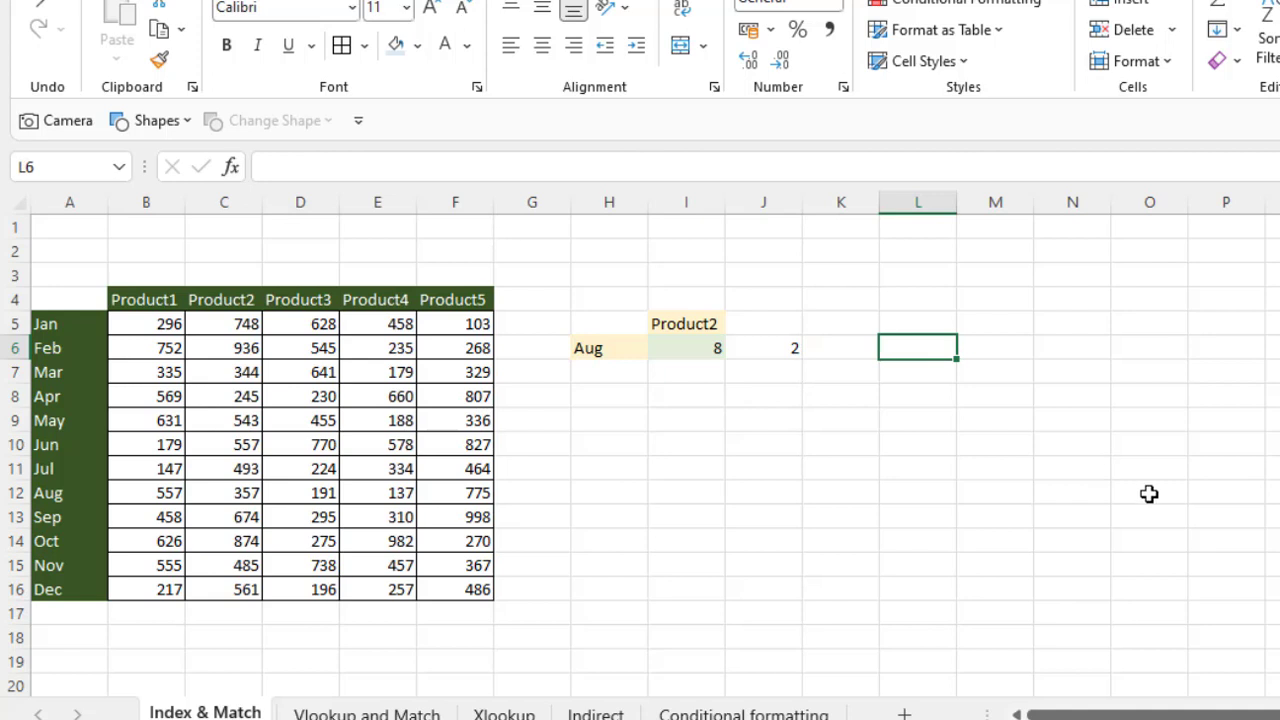
- Enter =INDEX(B5:F16,I6,J6) in L6, returning 357 for Product2 in Aug
type("=inde")
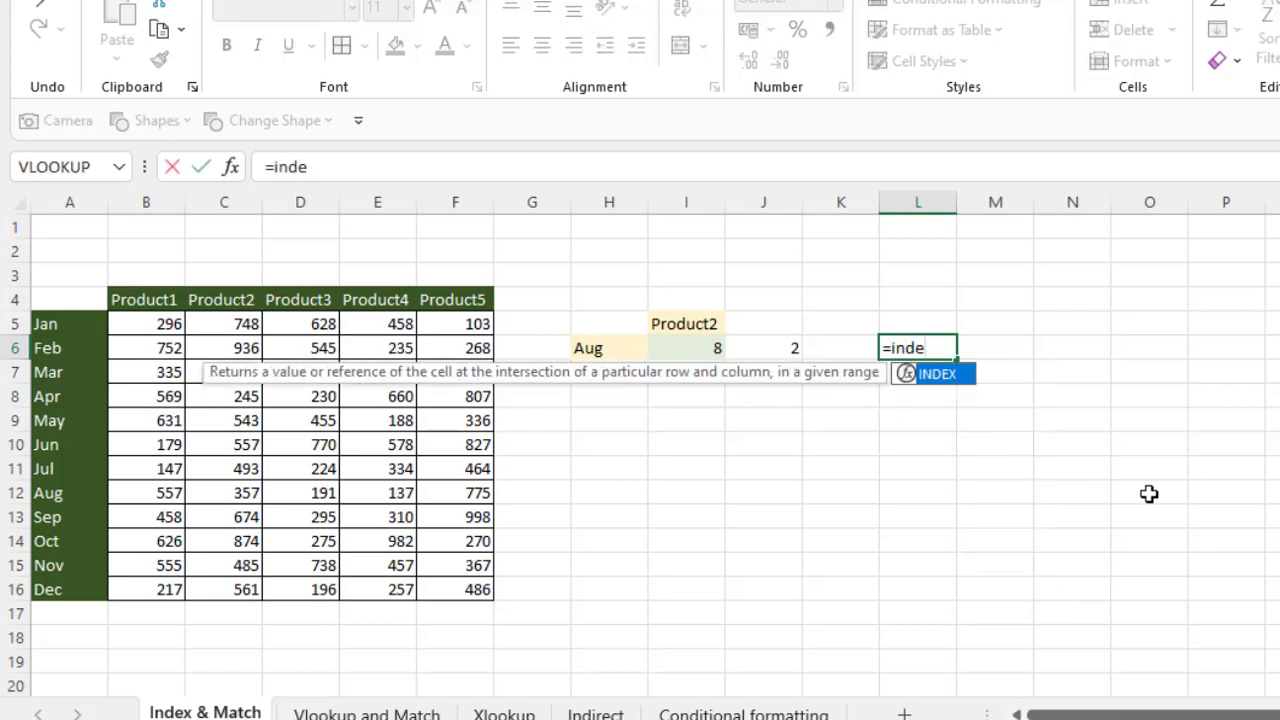
key("Tab")
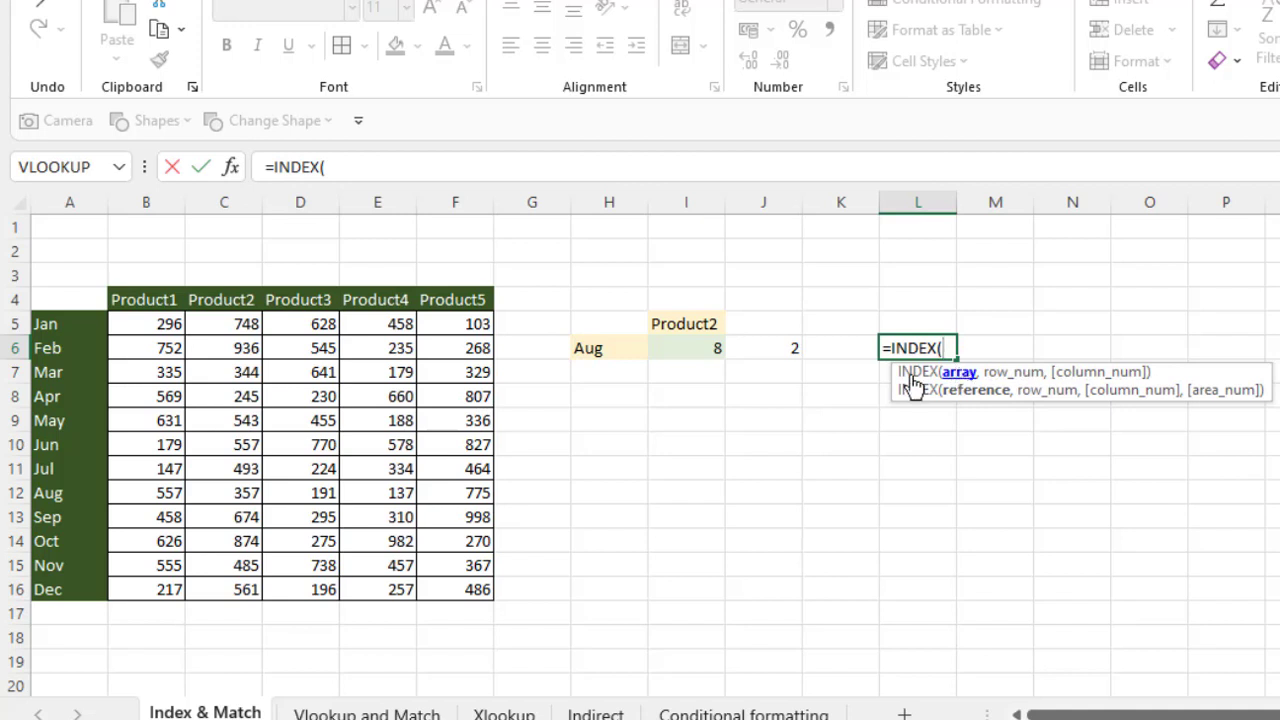
left_click_drag(147, 319, 468, 593)
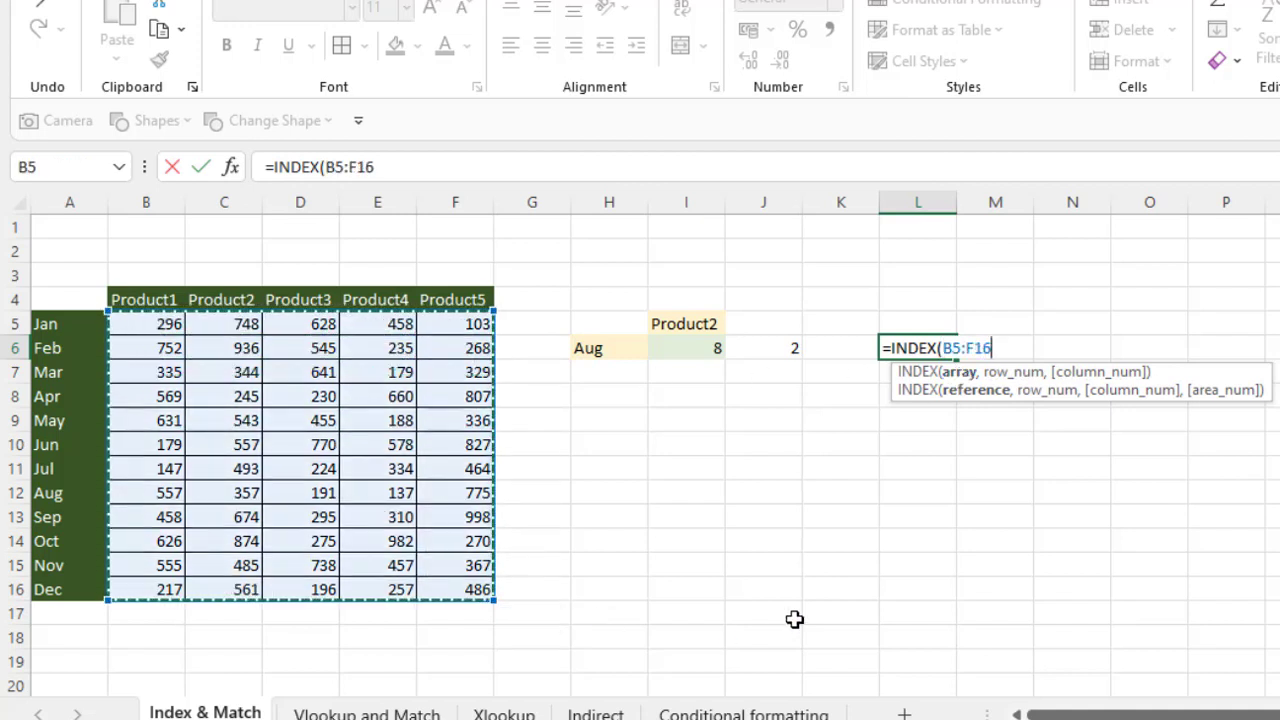
type(",")
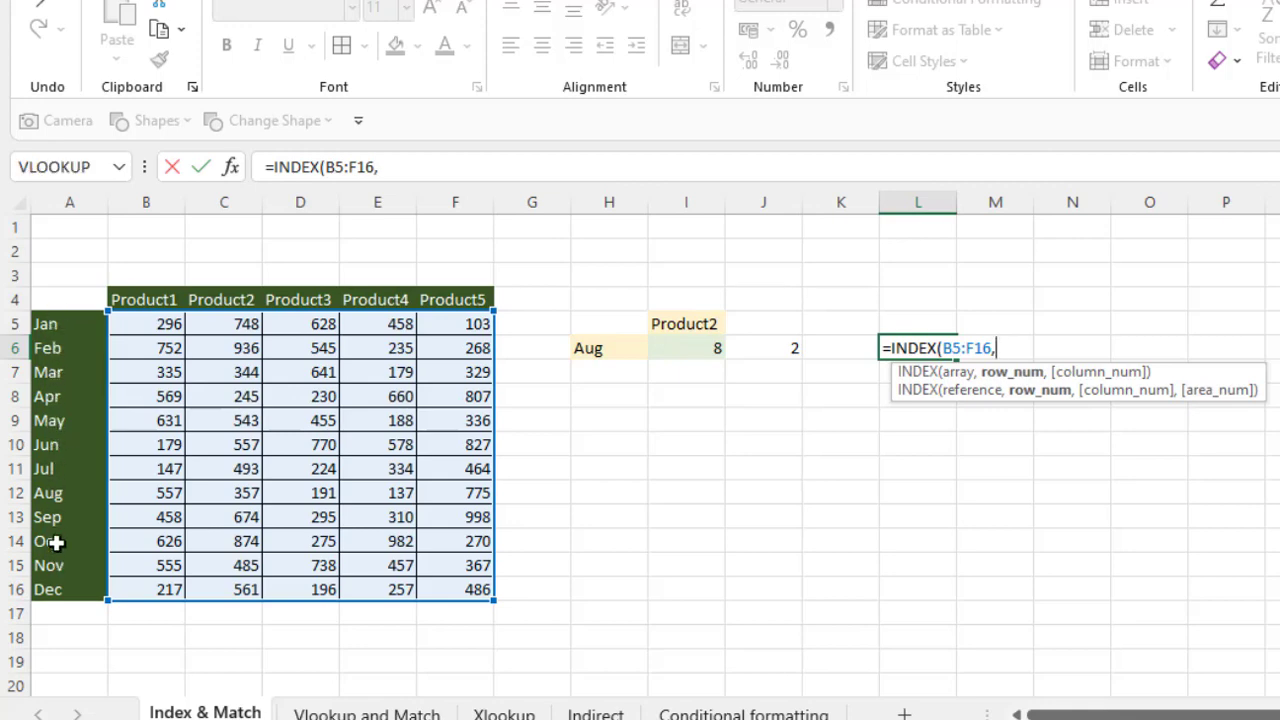
left_click(690, 347)
type(",")
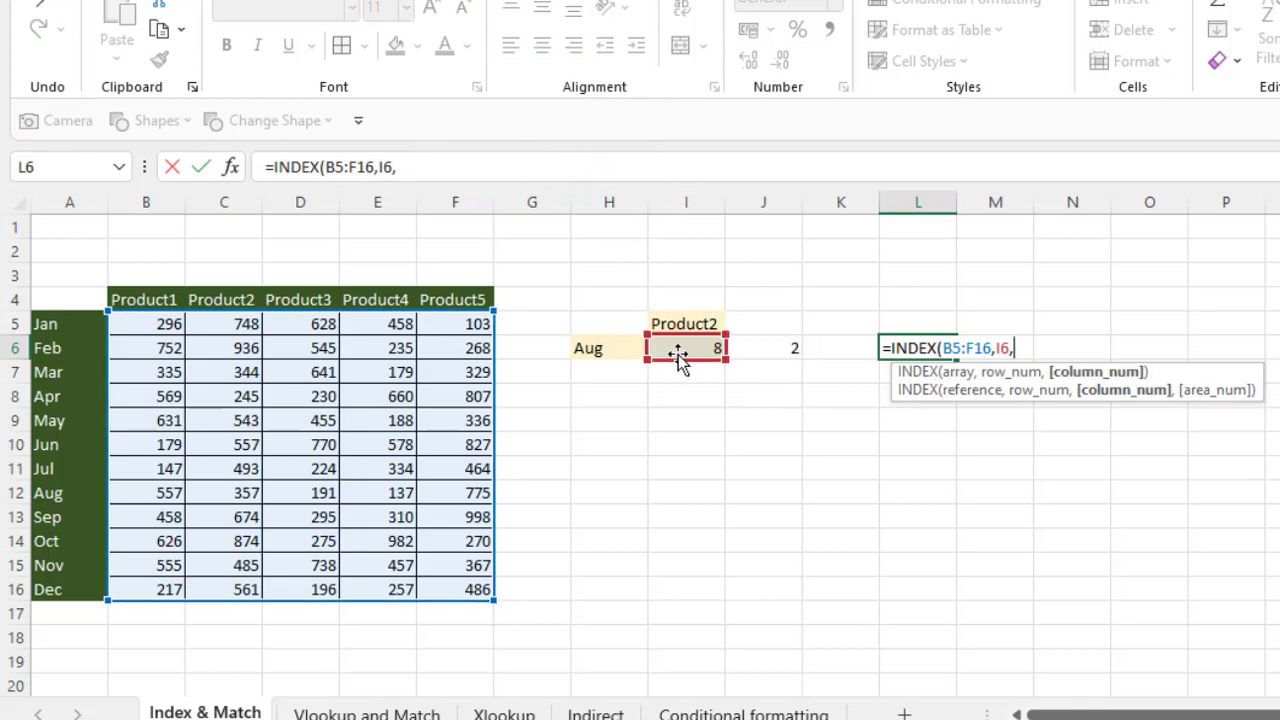
left_click(785, 352)
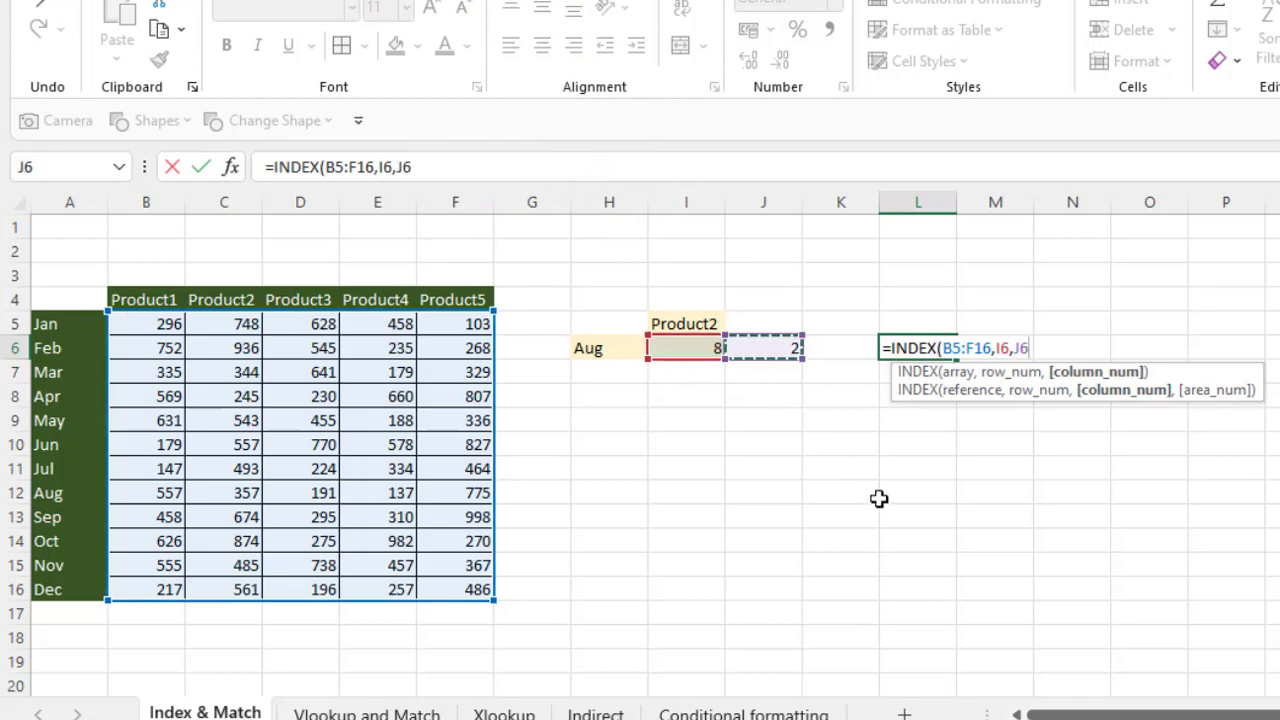
key("Return")
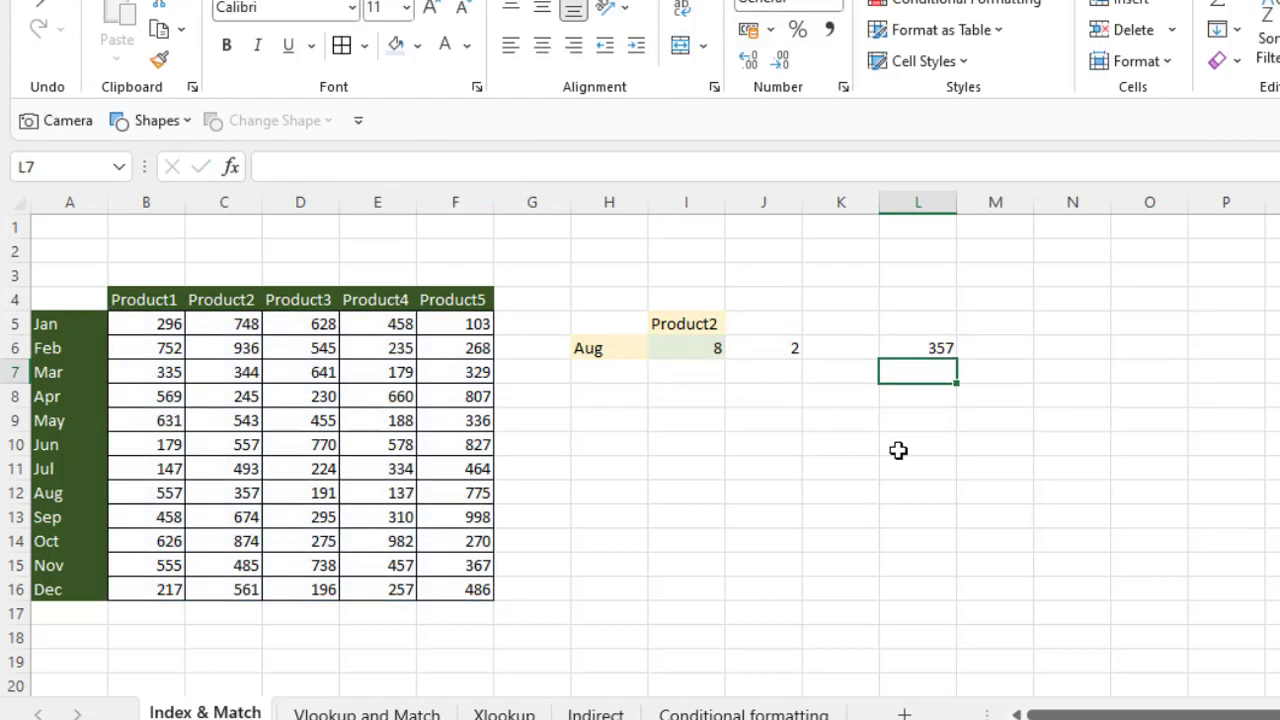
- Confirm L6 matches C12's 357, then change I5's product to Product5
left_click(935, 349)
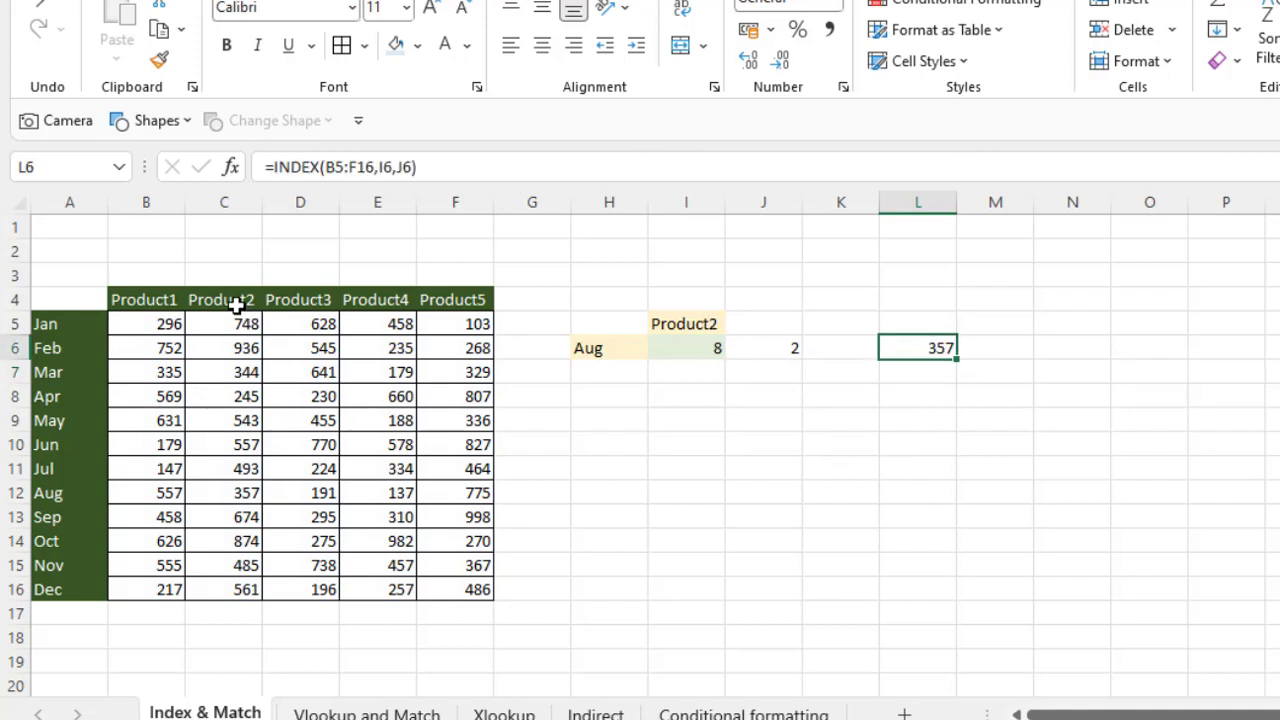
left_click(224, 495)
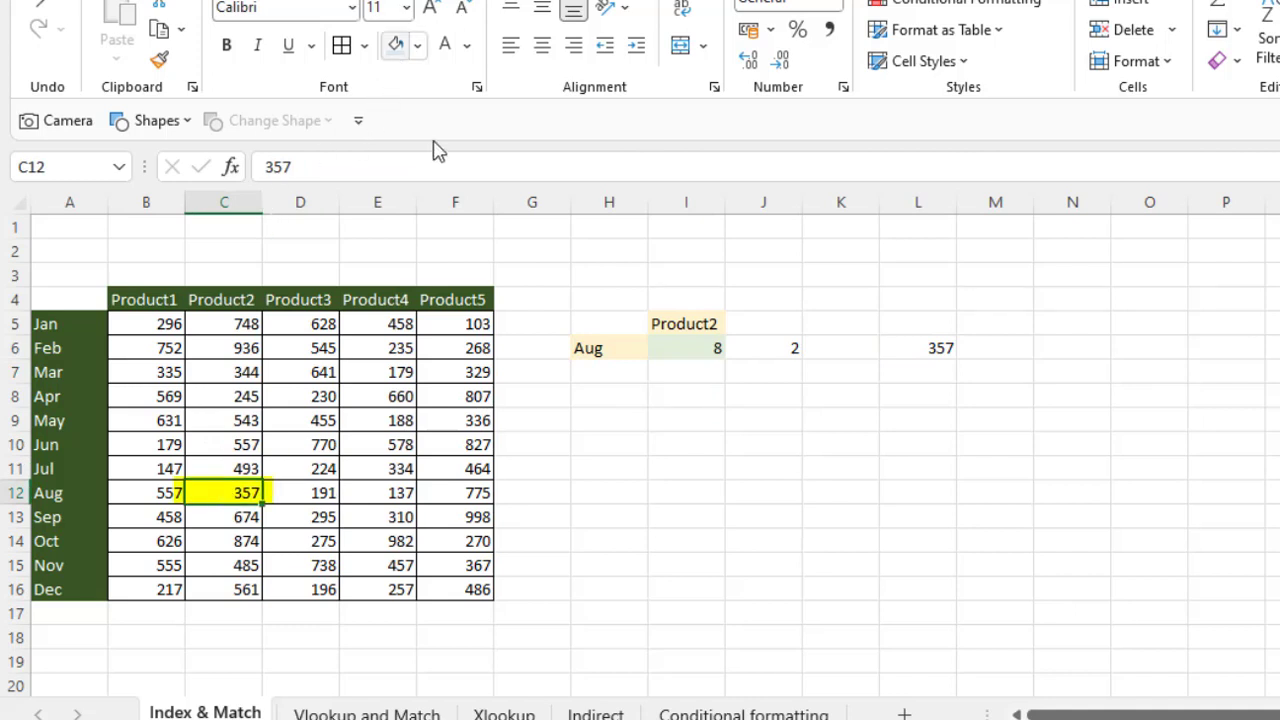
left_click(685, 324)
left_click(735, 324)
left_click(685, 432)
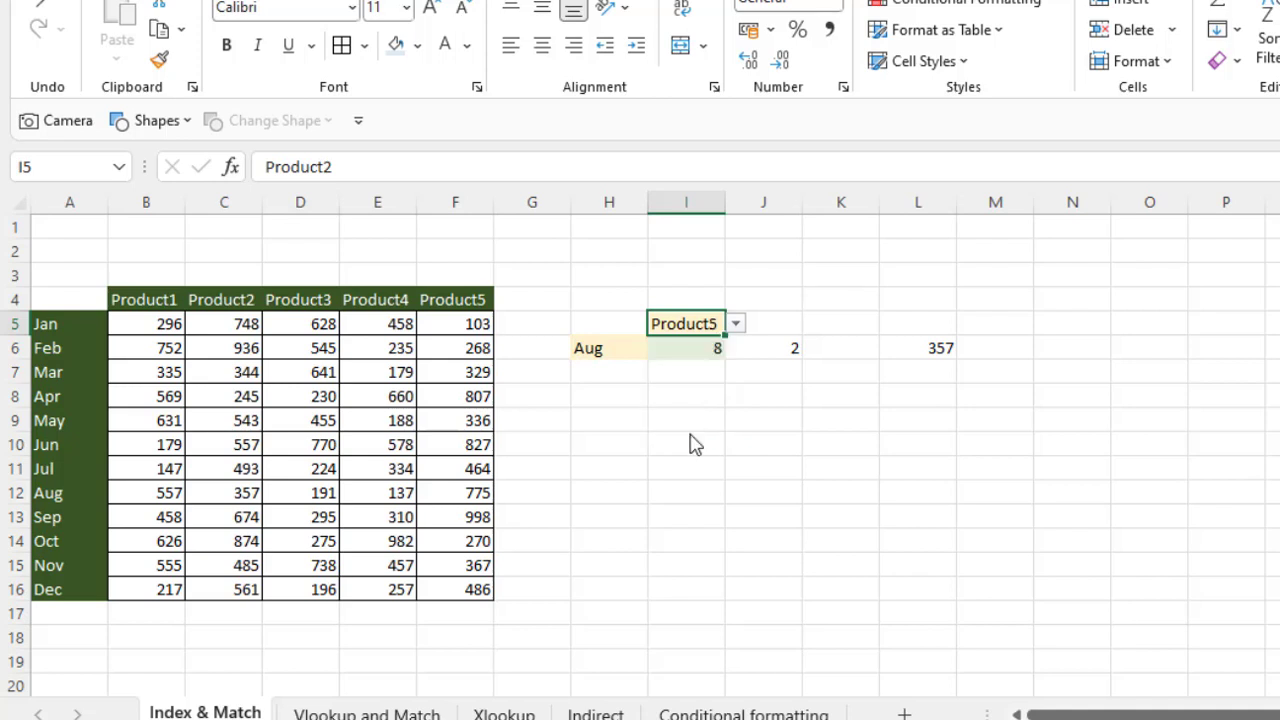
- Review L6's INDEX formula, now returning 775, and I6's MATCH formula
left_click(931, 351)
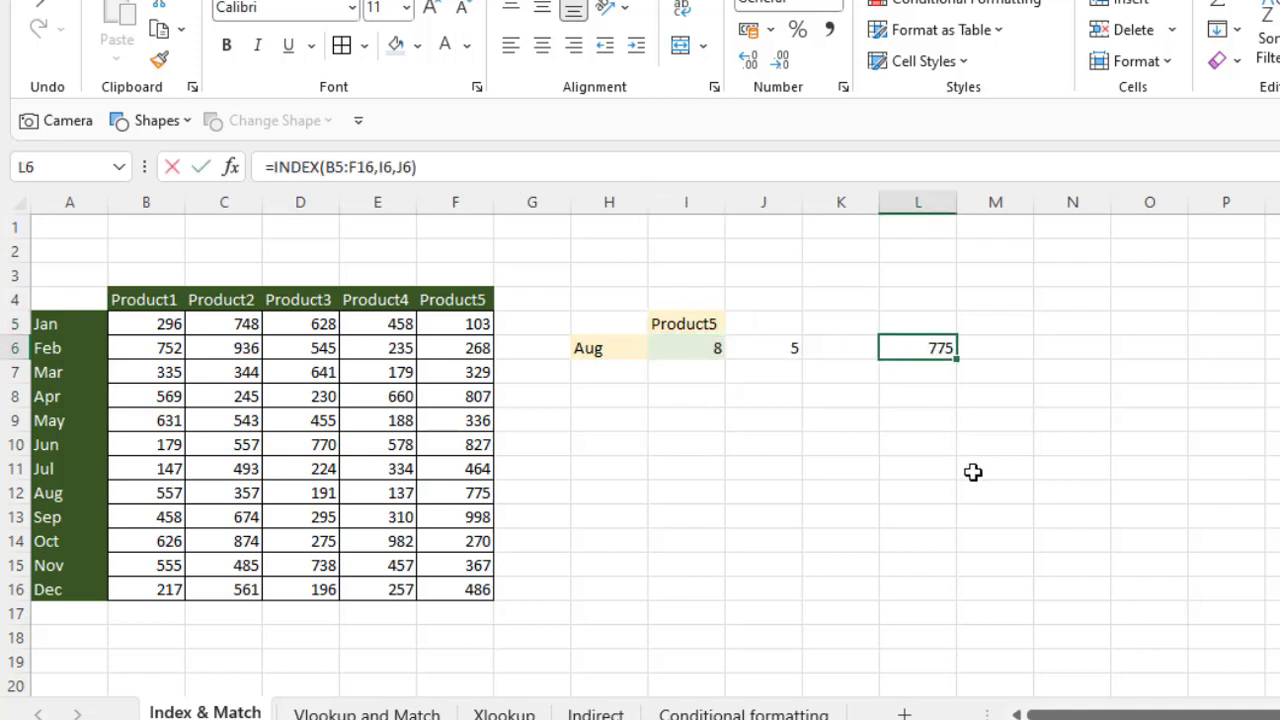
key("F2")
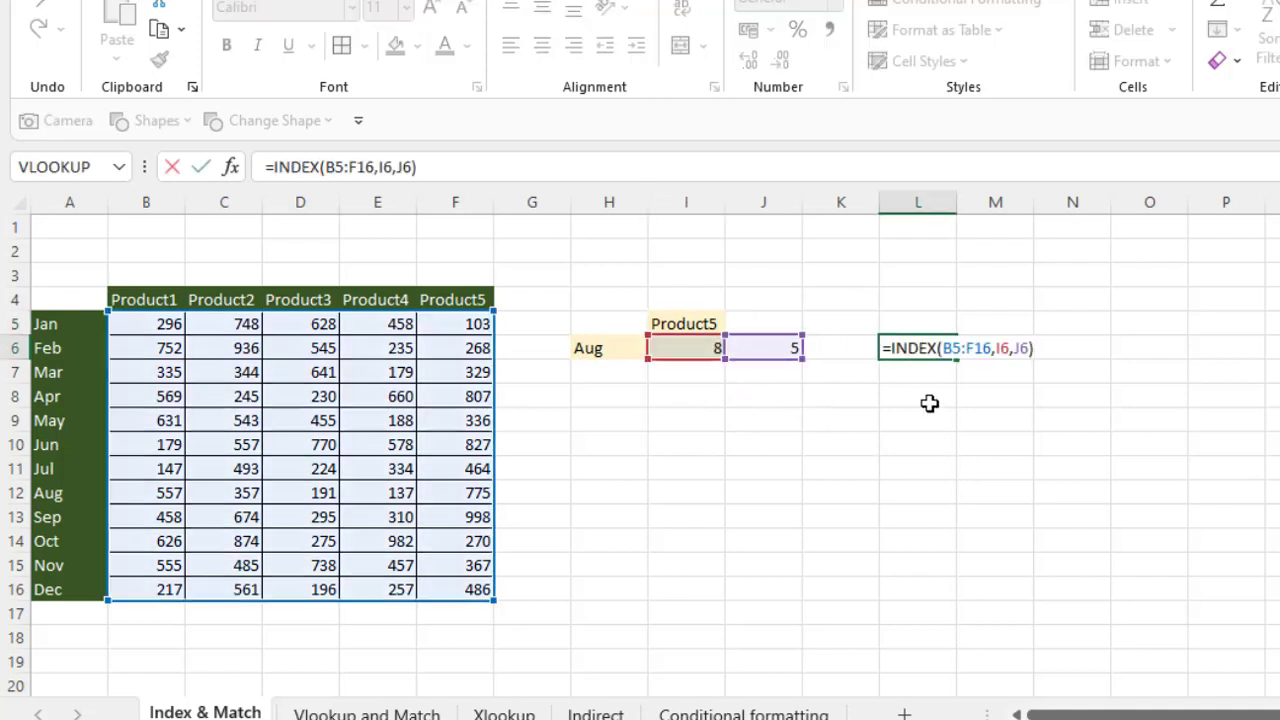
key("Return")
left_click(700, 355)
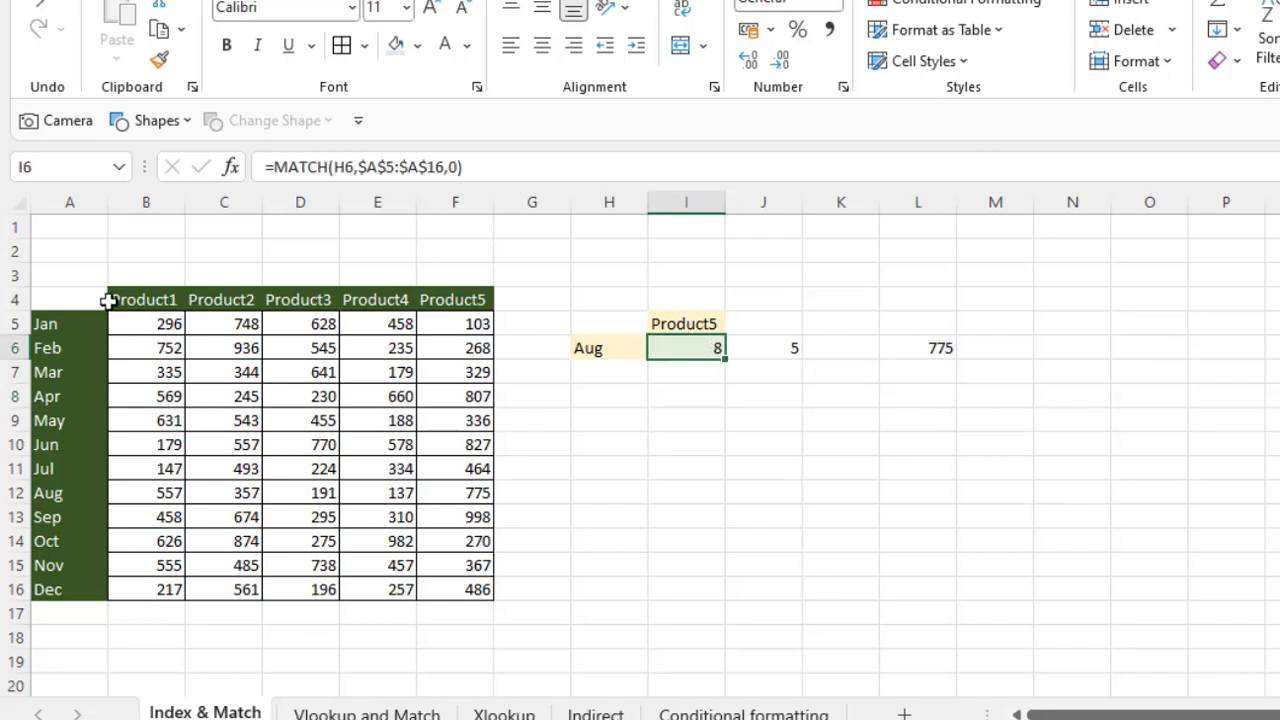
- Copy L6's INDEX formula text into cell I7
left_click(923, 348)
key("F2")
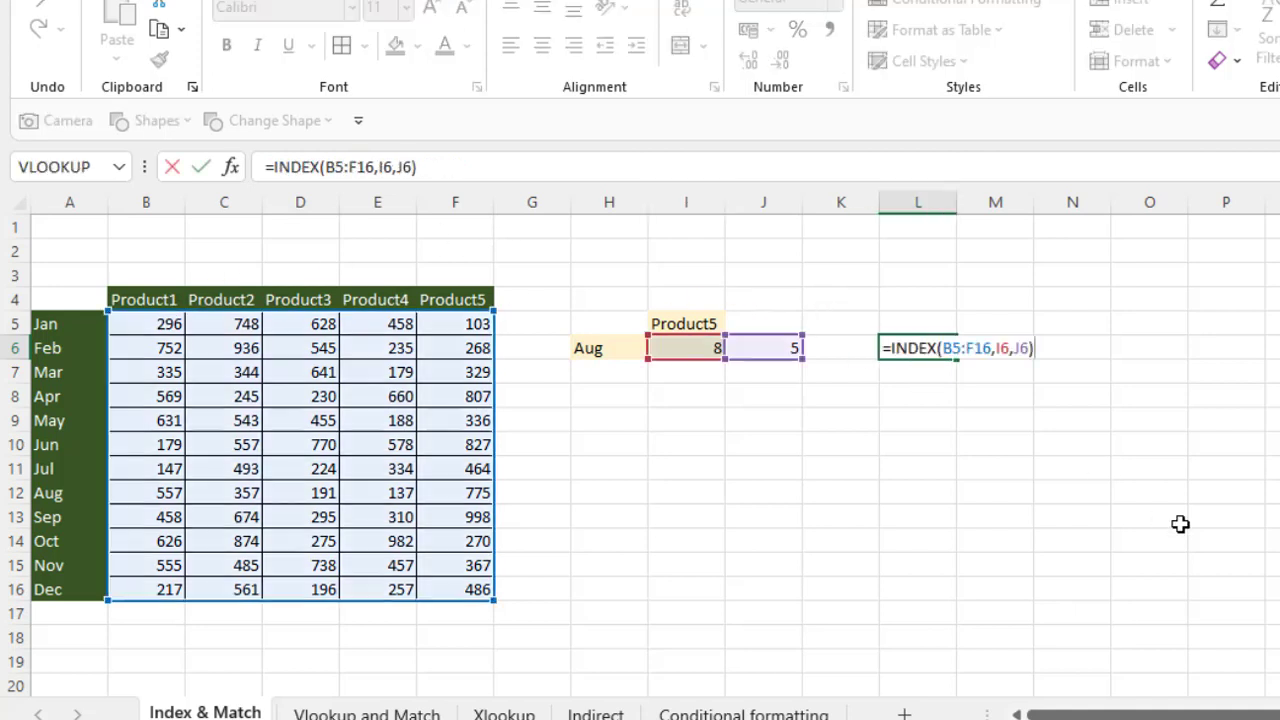
key("shift+Left")
key("shift+Left")
key("shift+Left")
key("shift+Left")
key("shift+Left")
key("shift+Left")
key("shift+Left")
key("shift+Left")
key("shift+Left")
key("shift+Left")
key("shift+Left")
key("shift+Left")
key("shift+Left")
key("shift+Left")
key("shift+Left")
key("shift+Left")
key("shift+Left")
key("shift+Left")
key("shift+Left")
key("shift+Left")
key("ctrl+c")
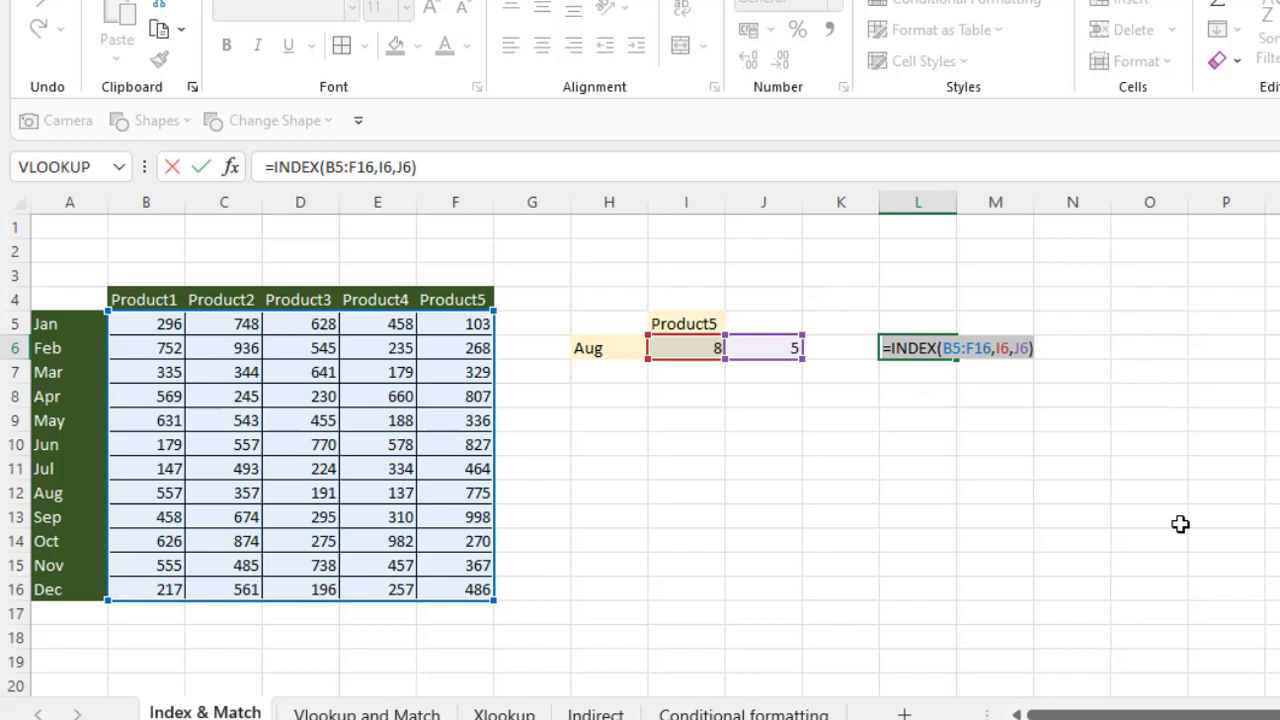
key("Escape")
key("Down")
key("Left")
key("Left")
key("Left")
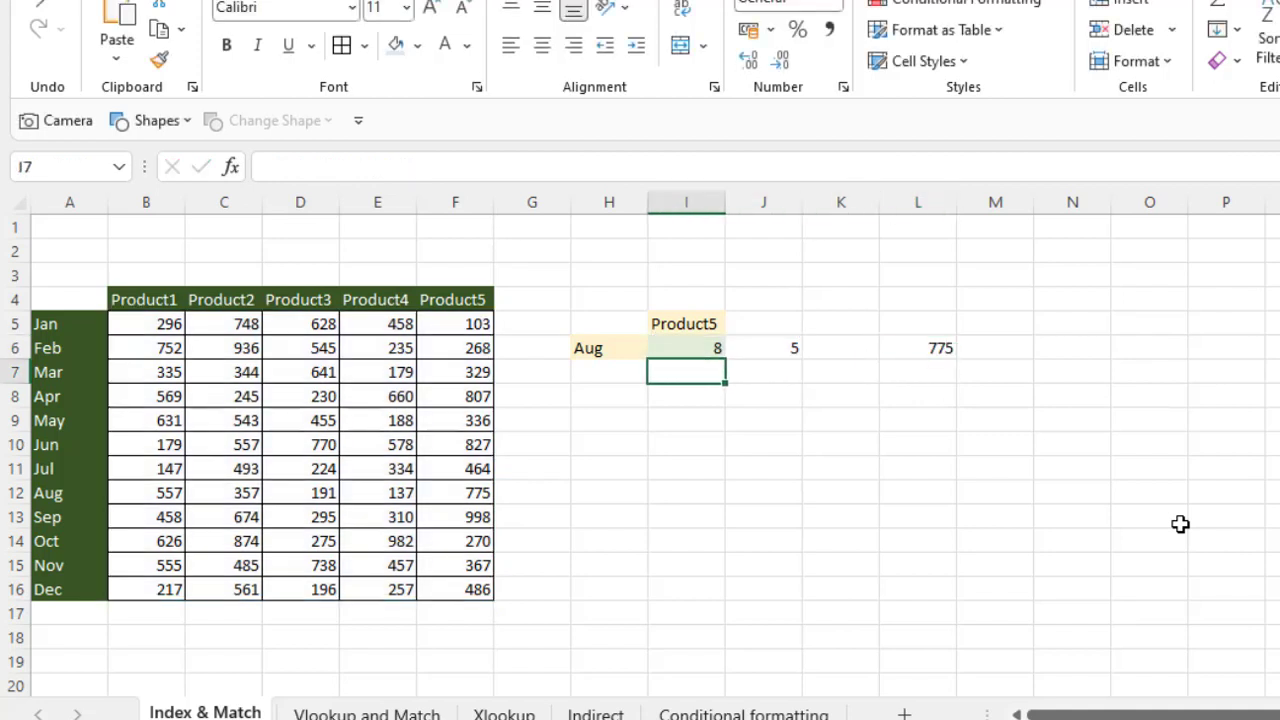
key("F2")
key("ctrl+v")
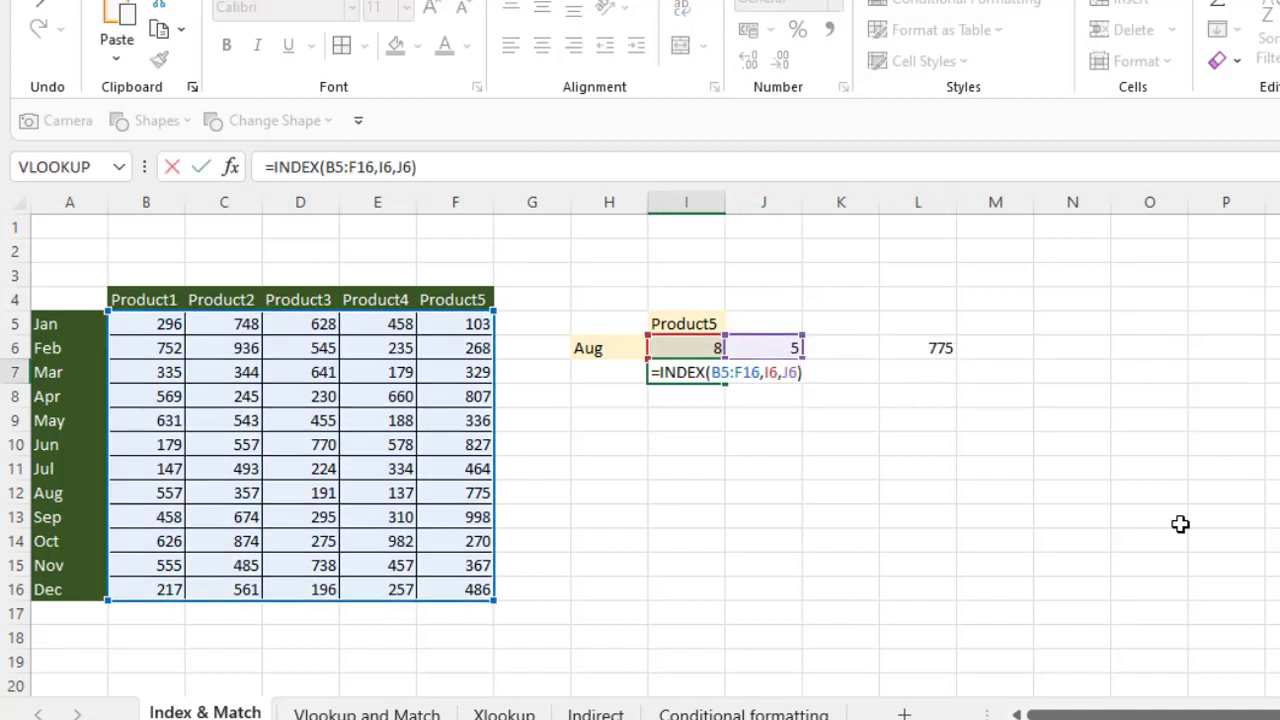
key("Return")
- Replace the I6 reference in I7's formula with I6's row MATCH formula
key("Up")
key("F2")
left_click(688, 346)
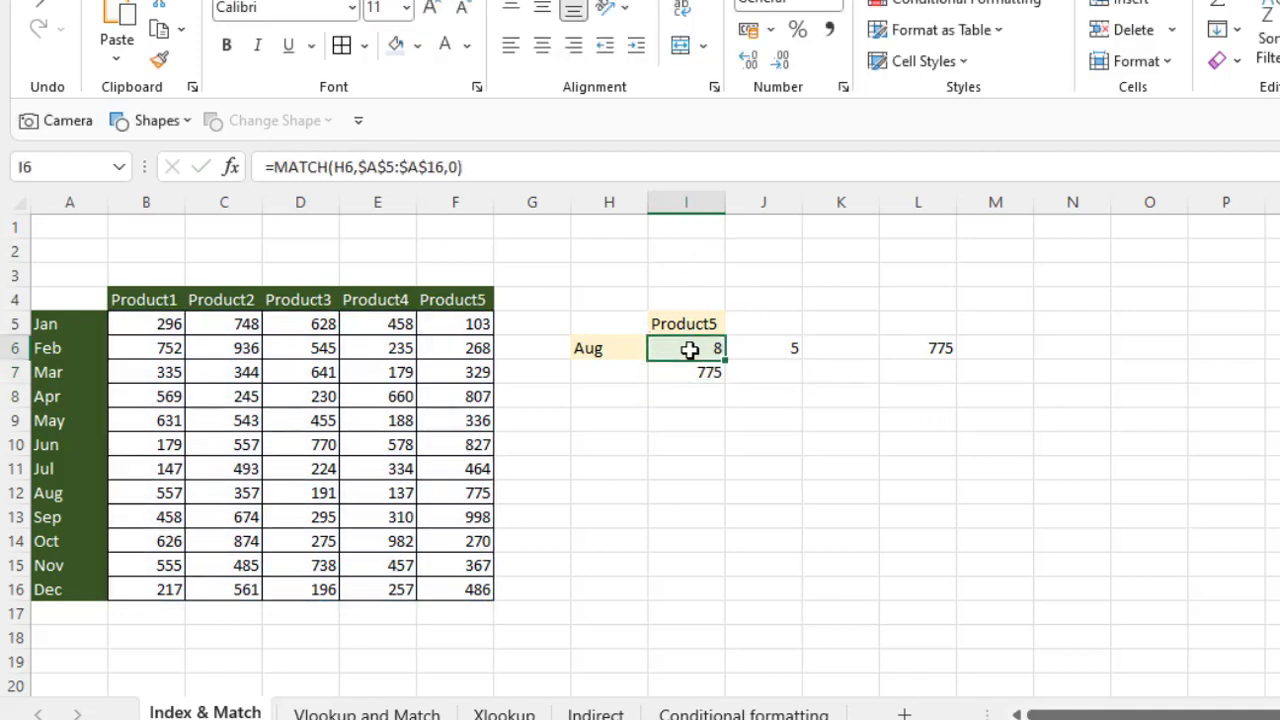
key("F2")
key("Left")
key("shift+Left")
key("shift+Left")
key("shift+Left")
key("shift+Left")
key("shift+Left")
key("shift+Left")
key("shift+Left")
key("shift+Left")
key("shift+Left")
key("shift+Left")
key("shift+Left")
key("shift+Left")
key("shift+Left")
key("shift+Left")
key("shift+Left")
key("shift+Left")
key("shift+Left")
key("shift+Left")
key("shift+Left")
key("shift+Left")
key("ctrl+c")
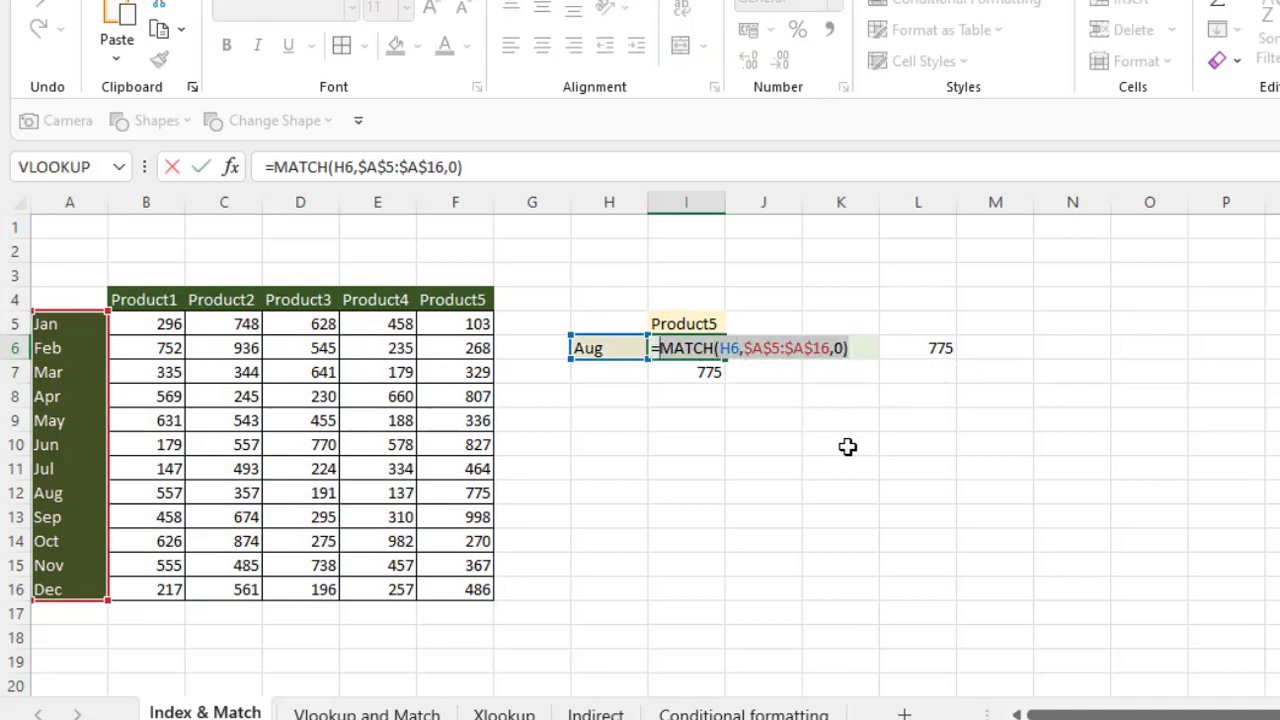
key("Escape")
key("Down")
key("F2")
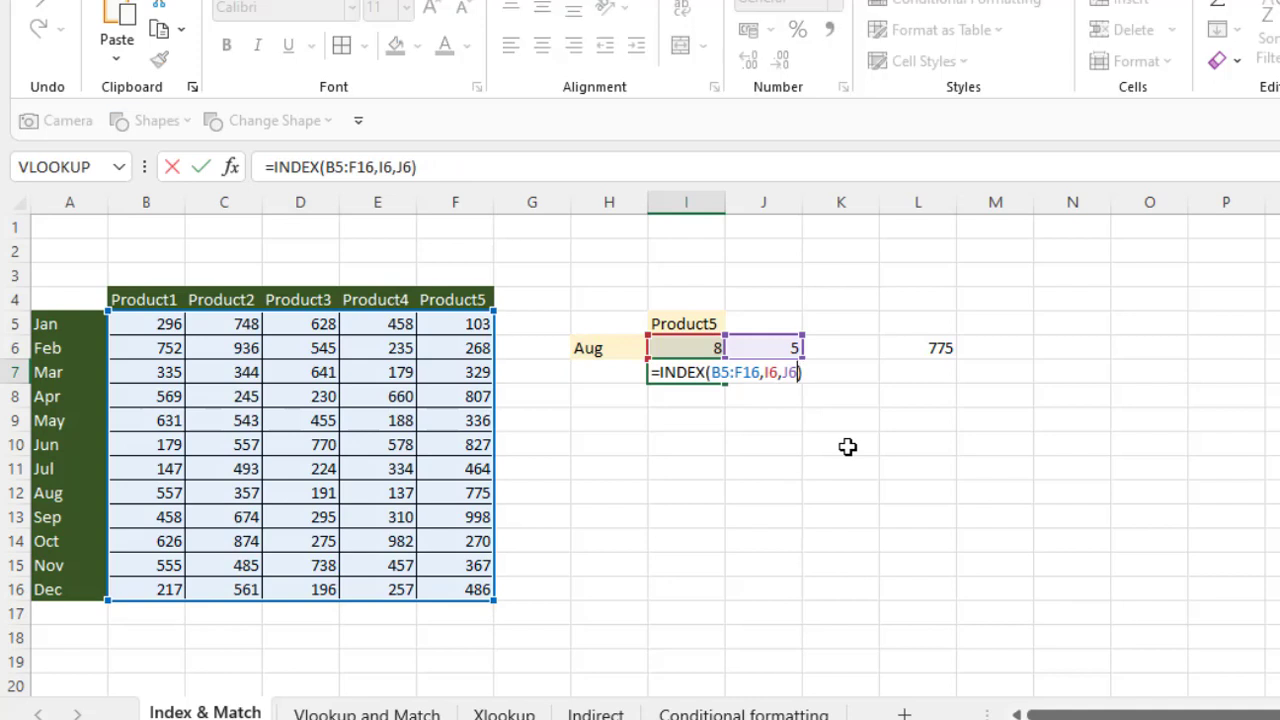
key("Left")
key("Left")
key("Left")
key("Left")
key("BackSpace")
key("BackSpace")
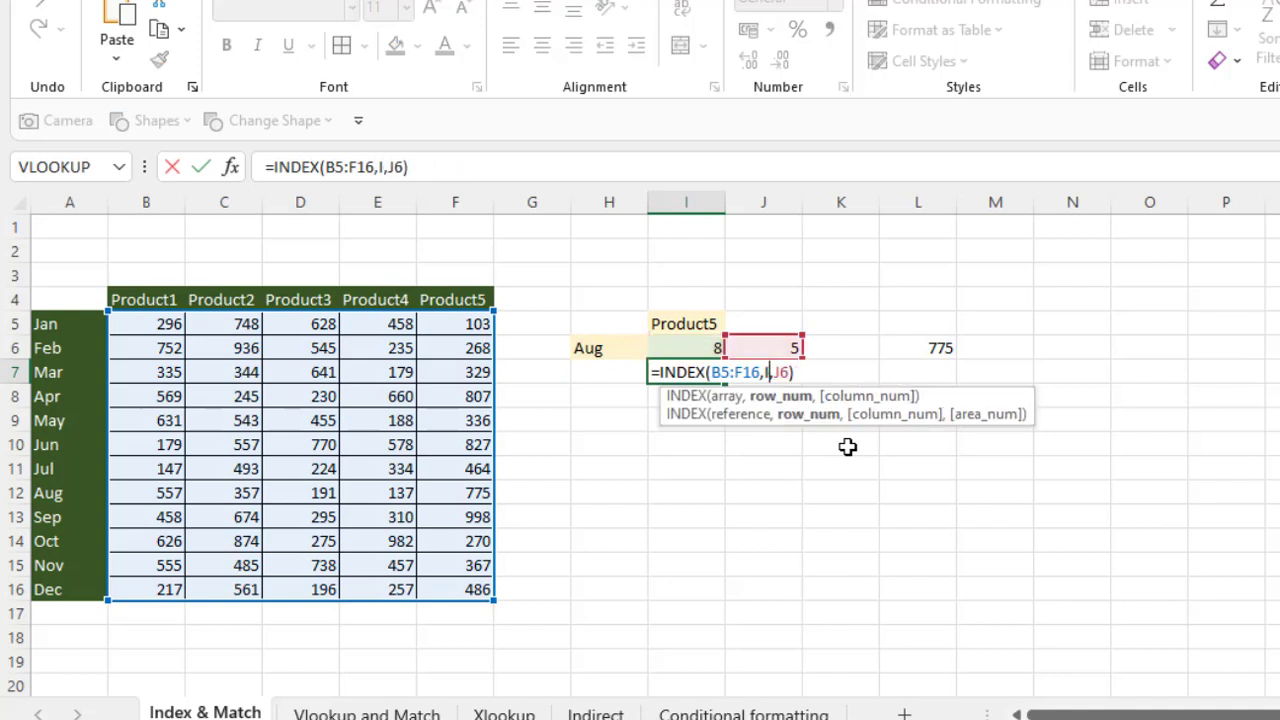
key("ctrl+v")
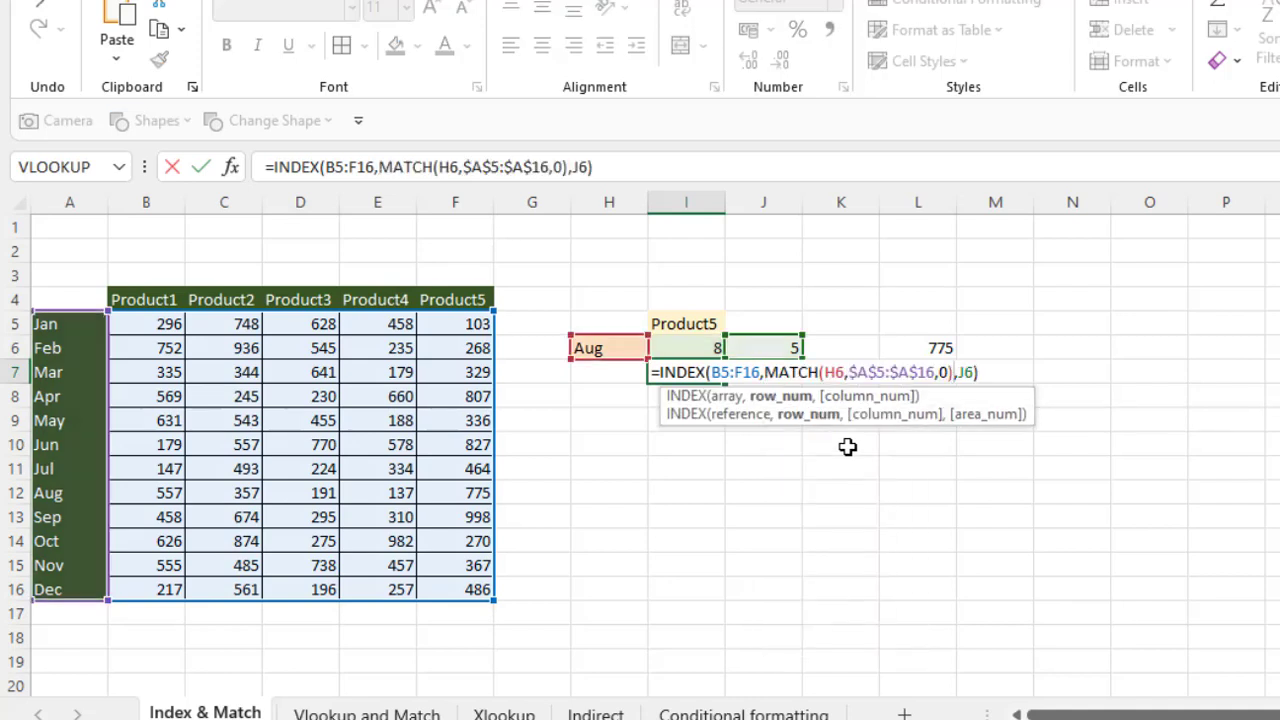
key("Right")
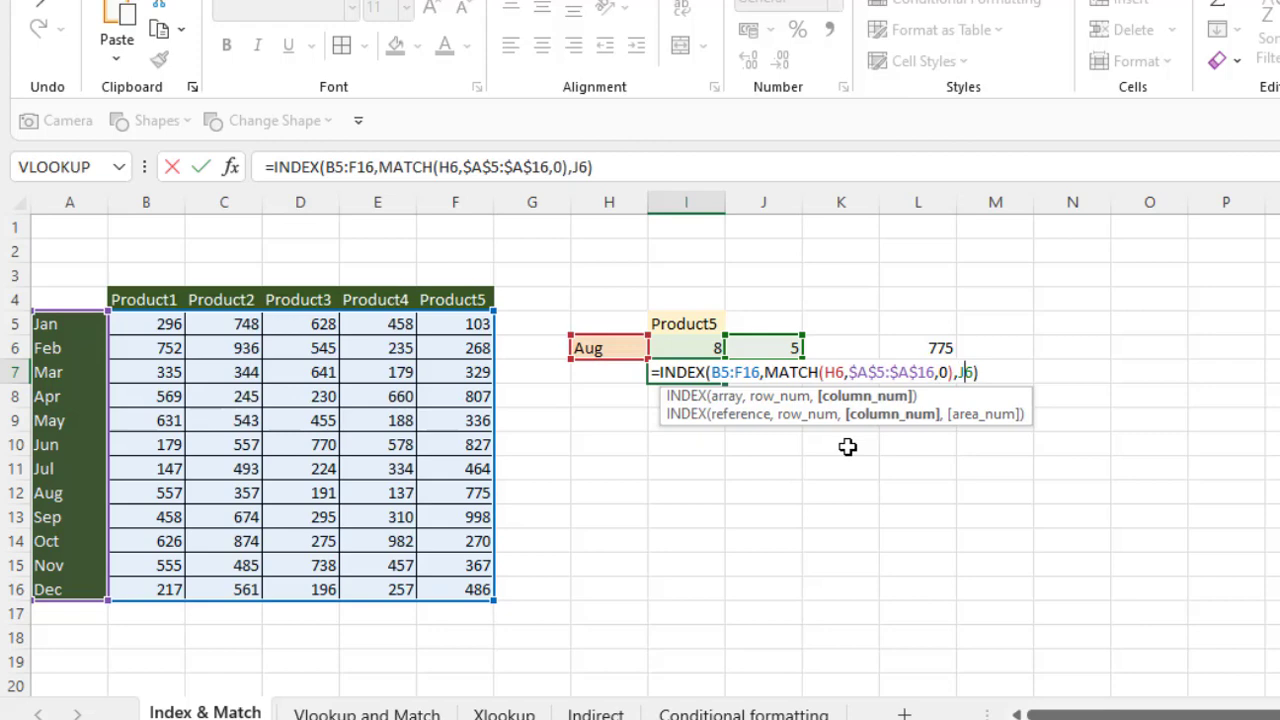
key("ctrl+Return")
- Replace the J6 reference in I7 with J6's column MATCH formula, nesting both
key("Up")
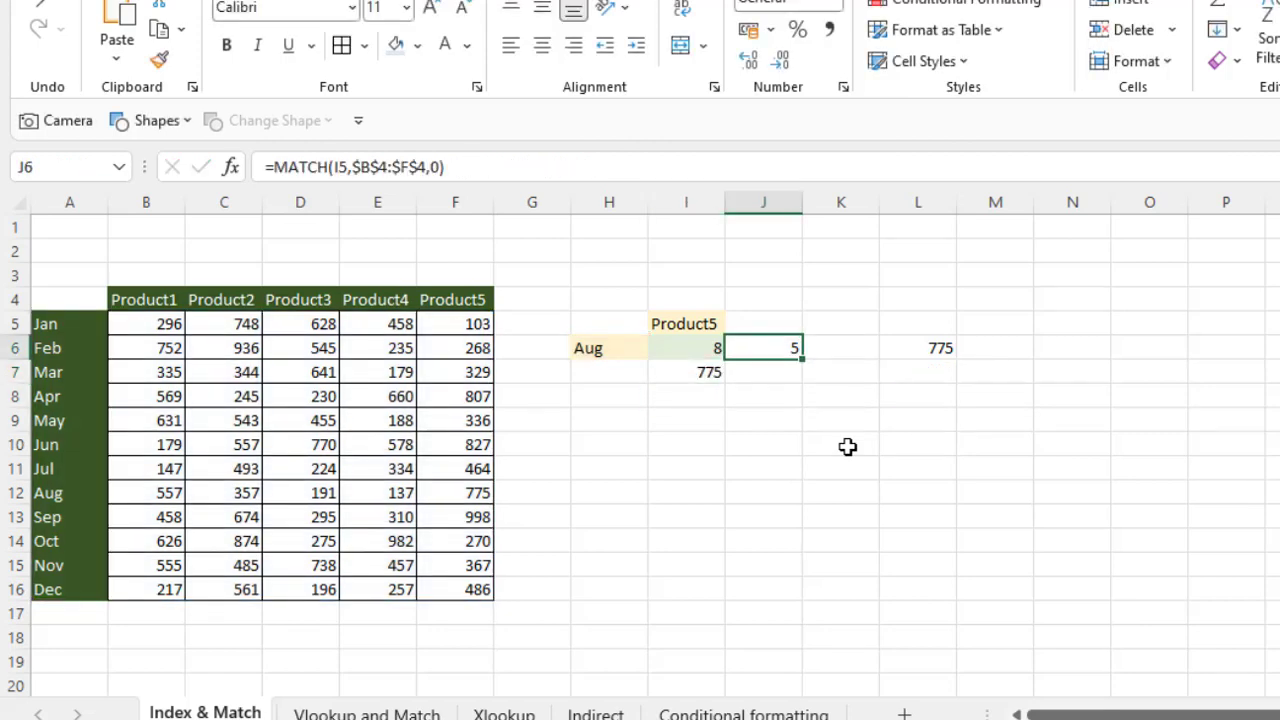
key("F2")
key("shift+Left")
key("shift+Left")
key("shift+Left")
key("shift+Left")
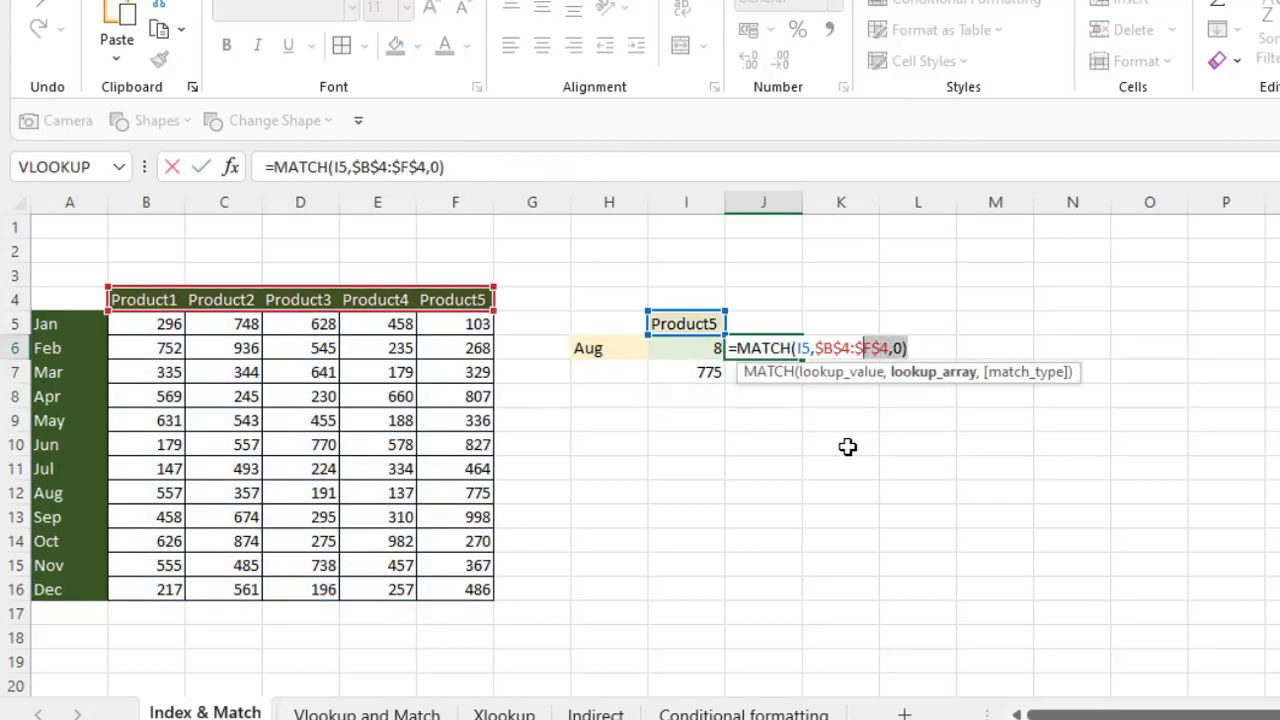
key("shift+Left")
key("shift+Left")
key("shift+Left")
key("shift+Left")
key("shift+Left")
key("shift+Left")
key("shift+Left")
key("shift+Left")
key("shift+Left")
key("shift+Left")
key("shift+Left")
key("shift+Left")
key("ctrl+c")
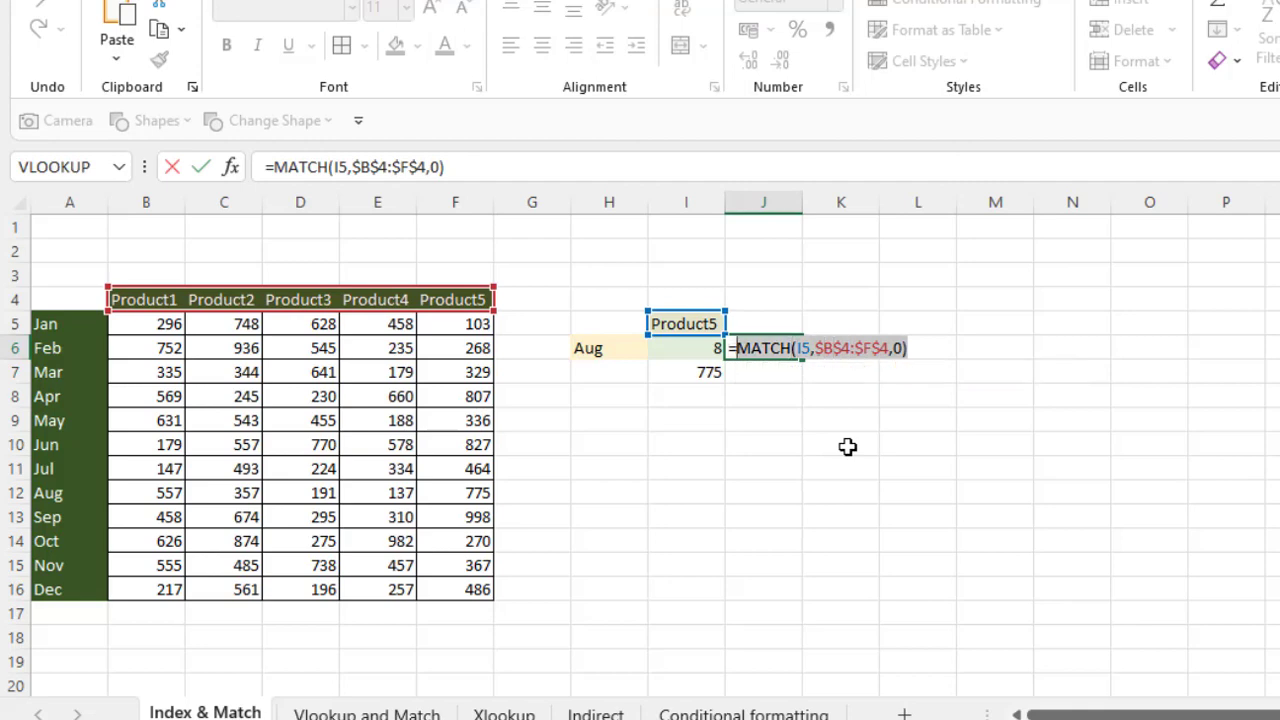
key("Return")
key("Left")
key("F2")
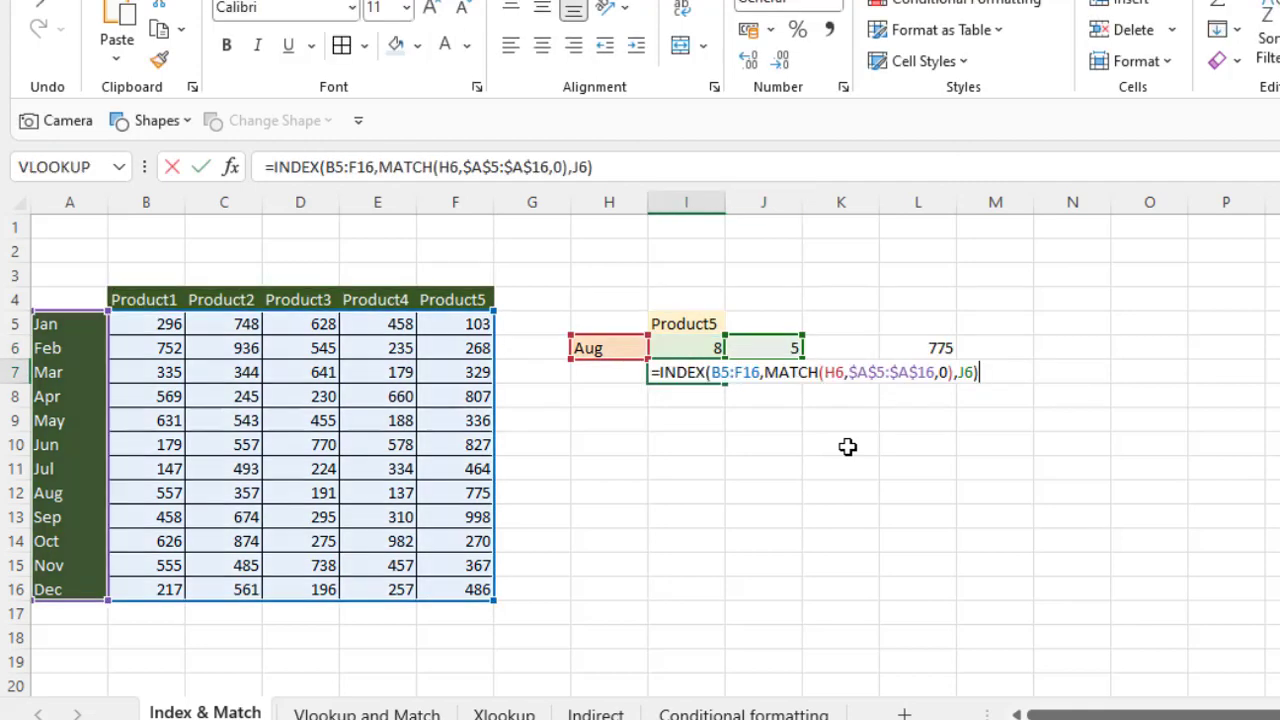
key("BackSpace")
key("BackSpace")
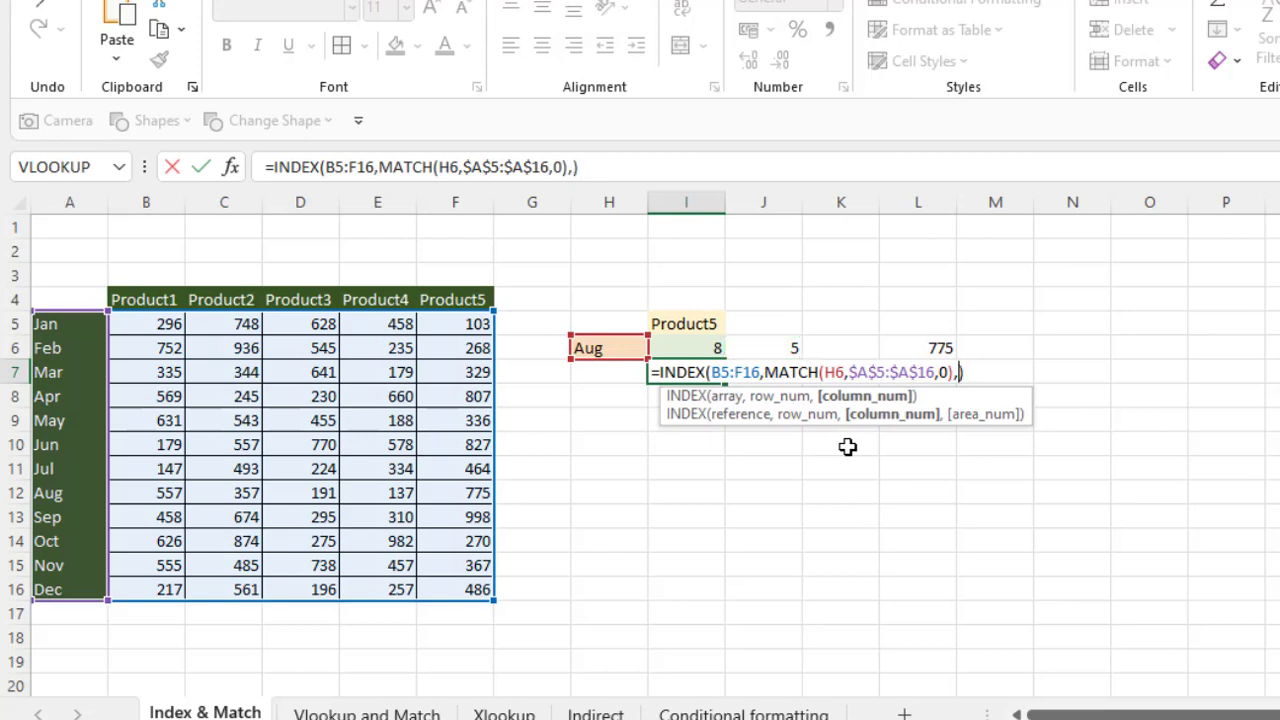
key("ctrl+v")
key("Return")
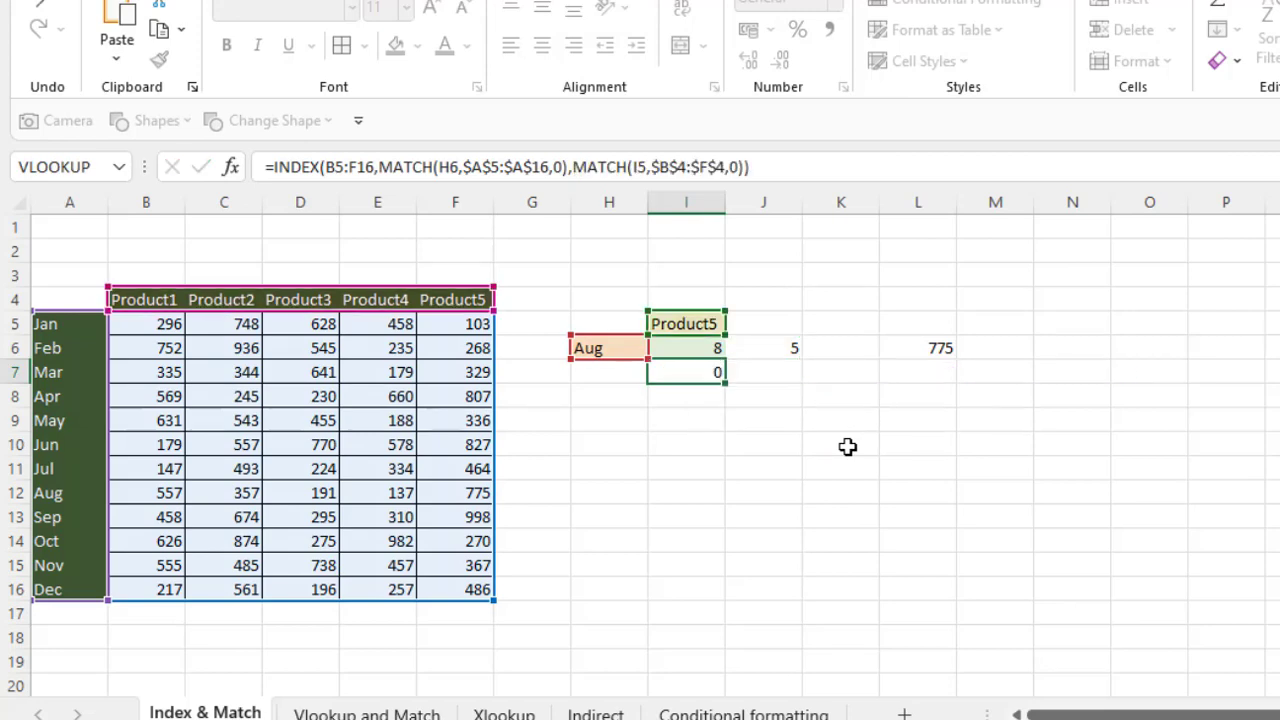
- Review the nested INDEX/MATCH in I7 returning 775, then go to the Vlookup and Match sheet
left_click(697, 348)
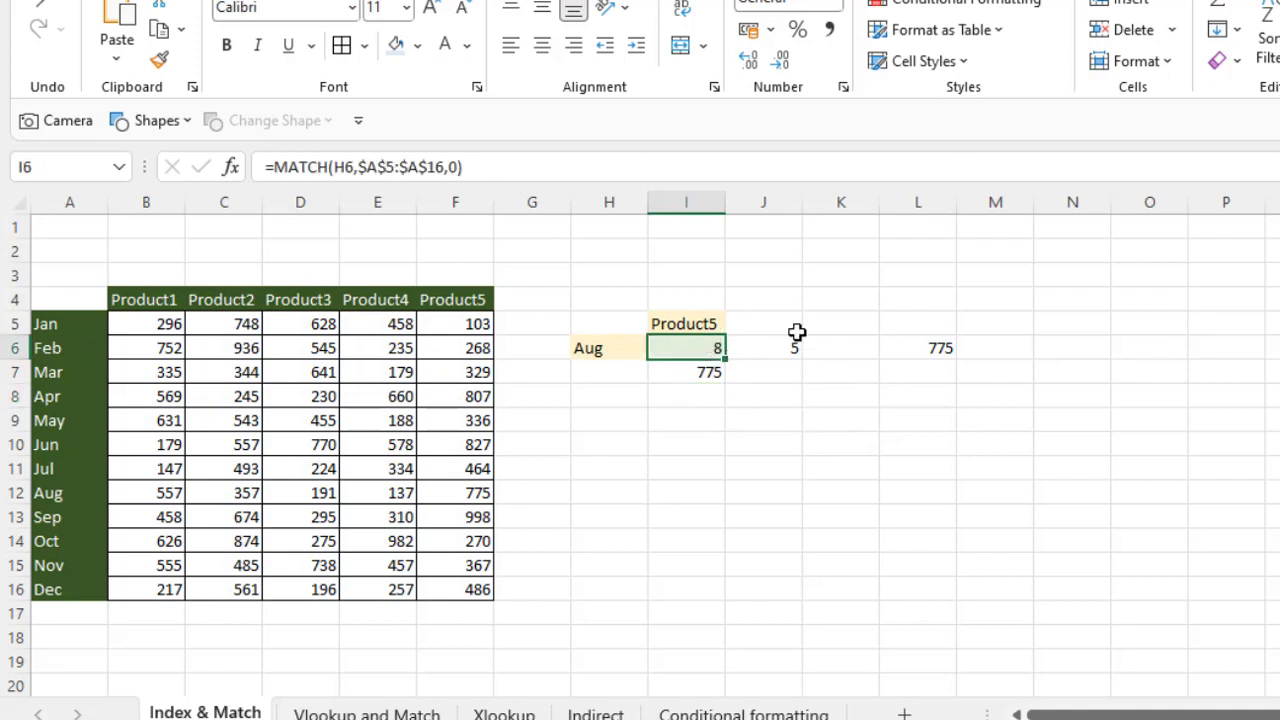
left_click(695, 372)
double_click(695, 372)
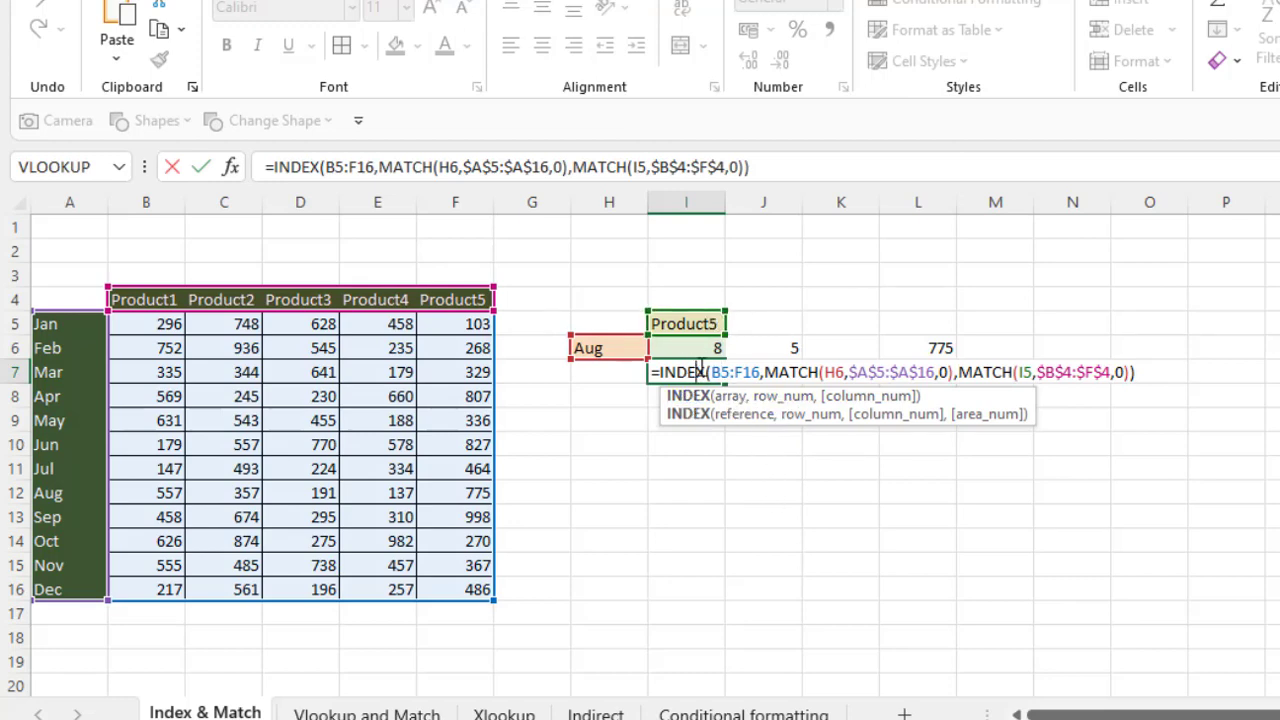
key("ctrl+Return")
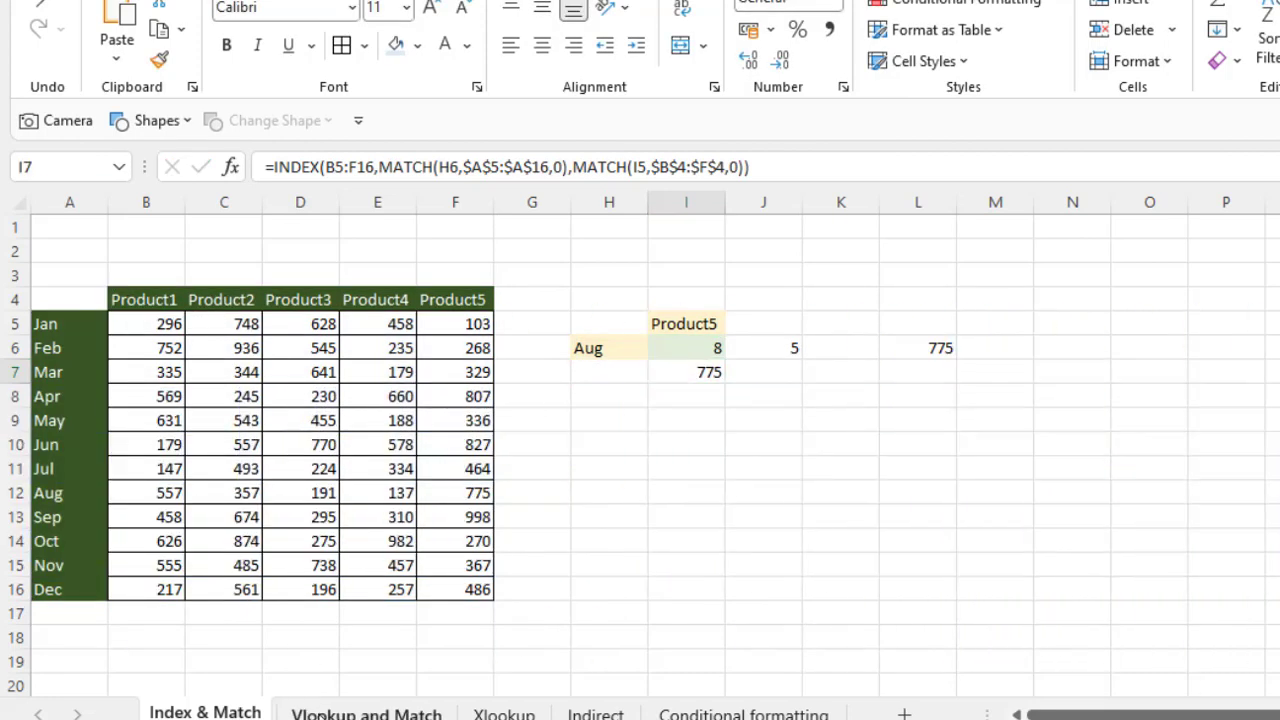
left_click(320, 714)
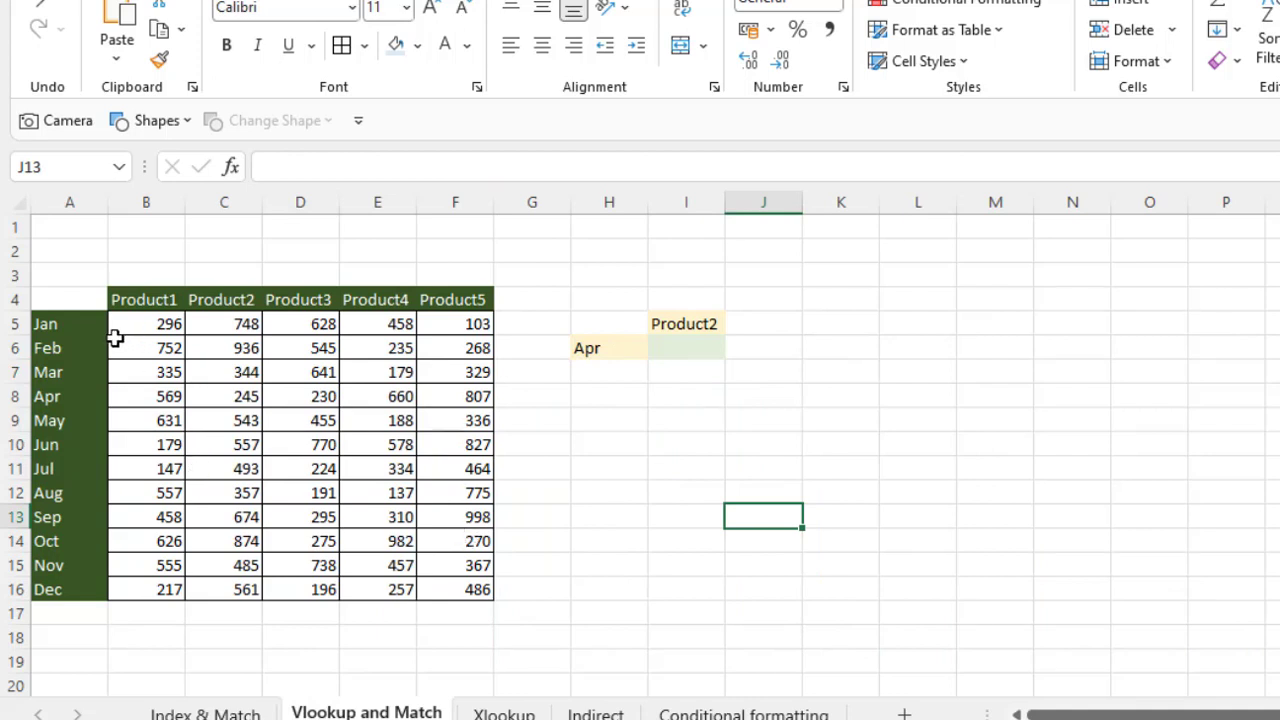
- Enter =MATCH(I5,$B$4:$F$4,0) in I6 on the Vlookup and Match sheet
left_click(687, 354)
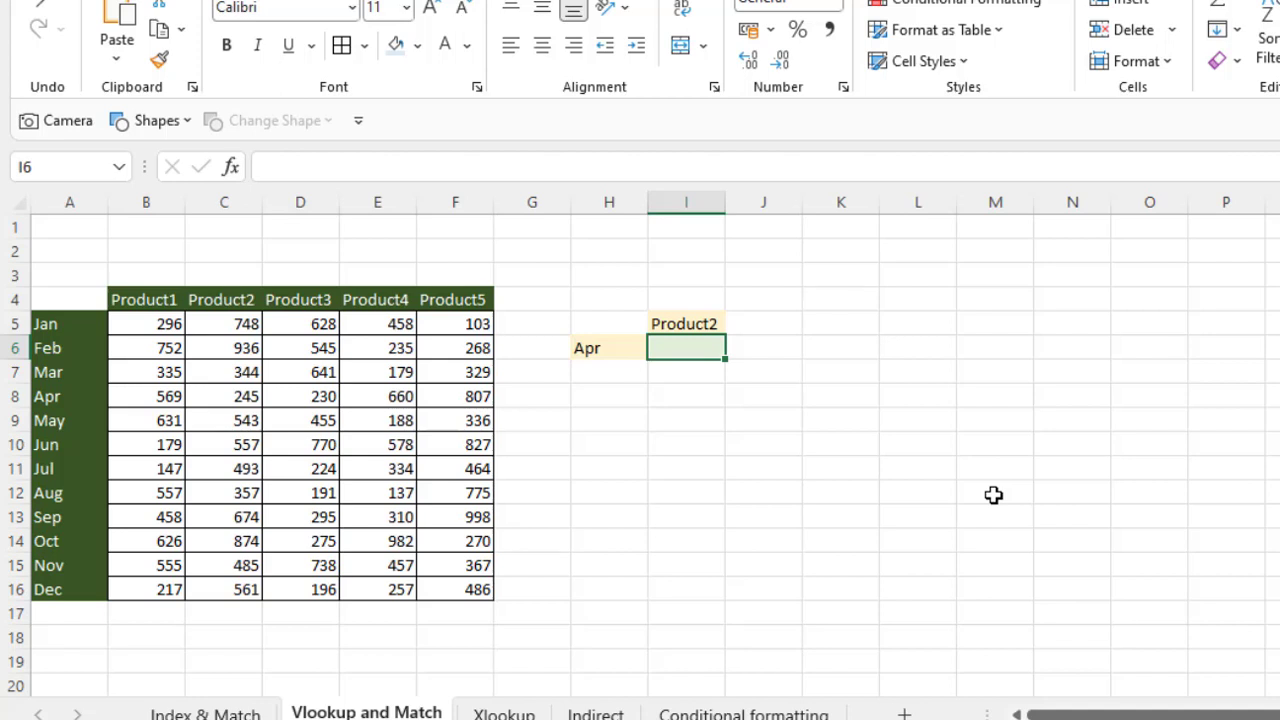
type("=mat")
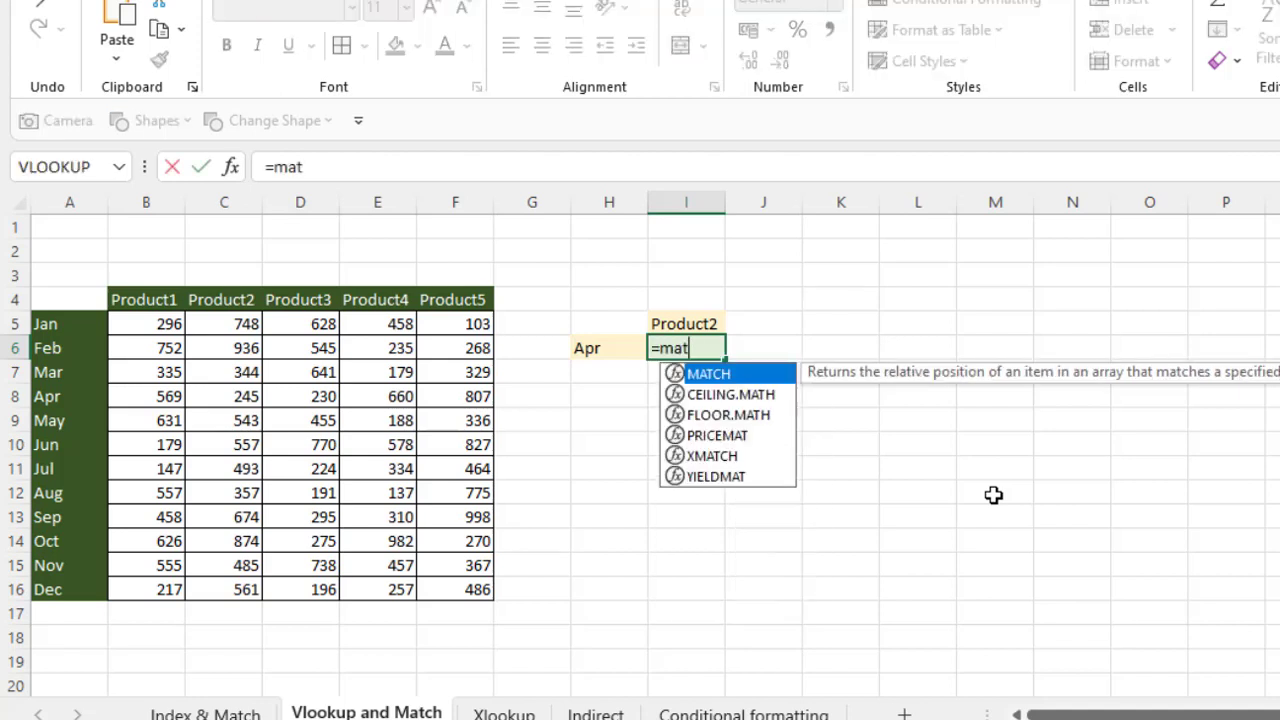
key("Tab")
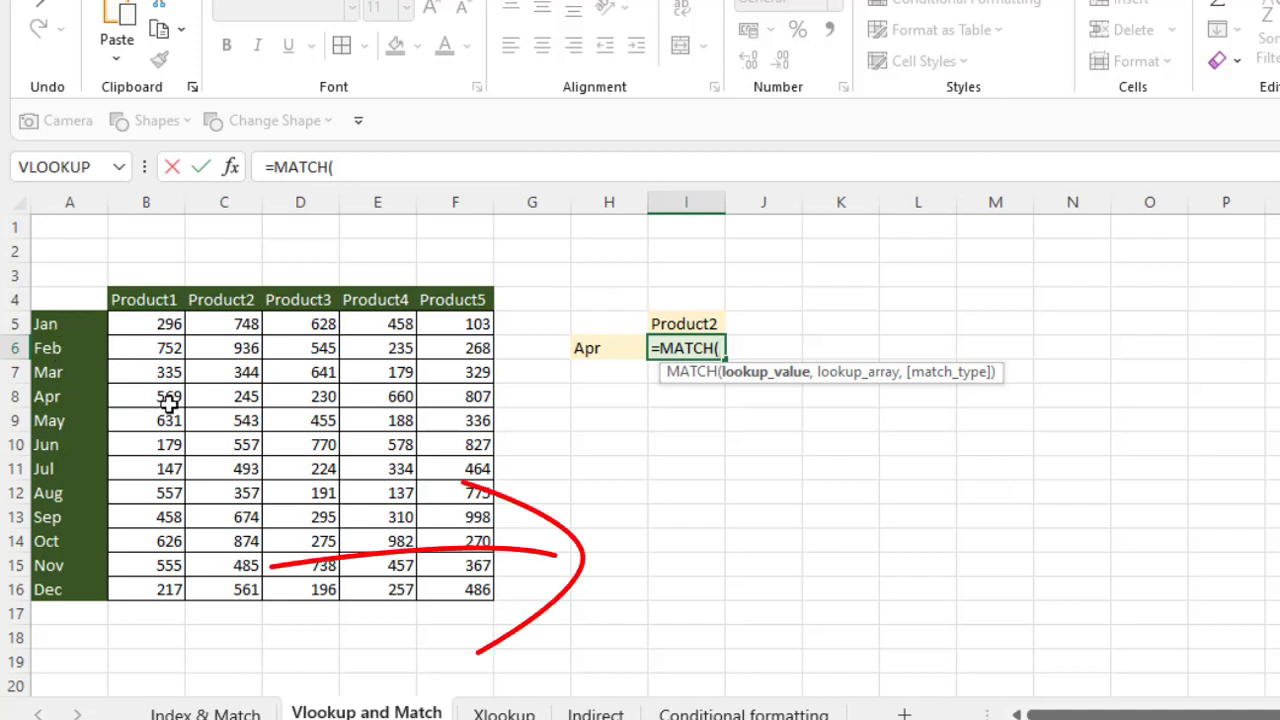
left_click(687, 324)
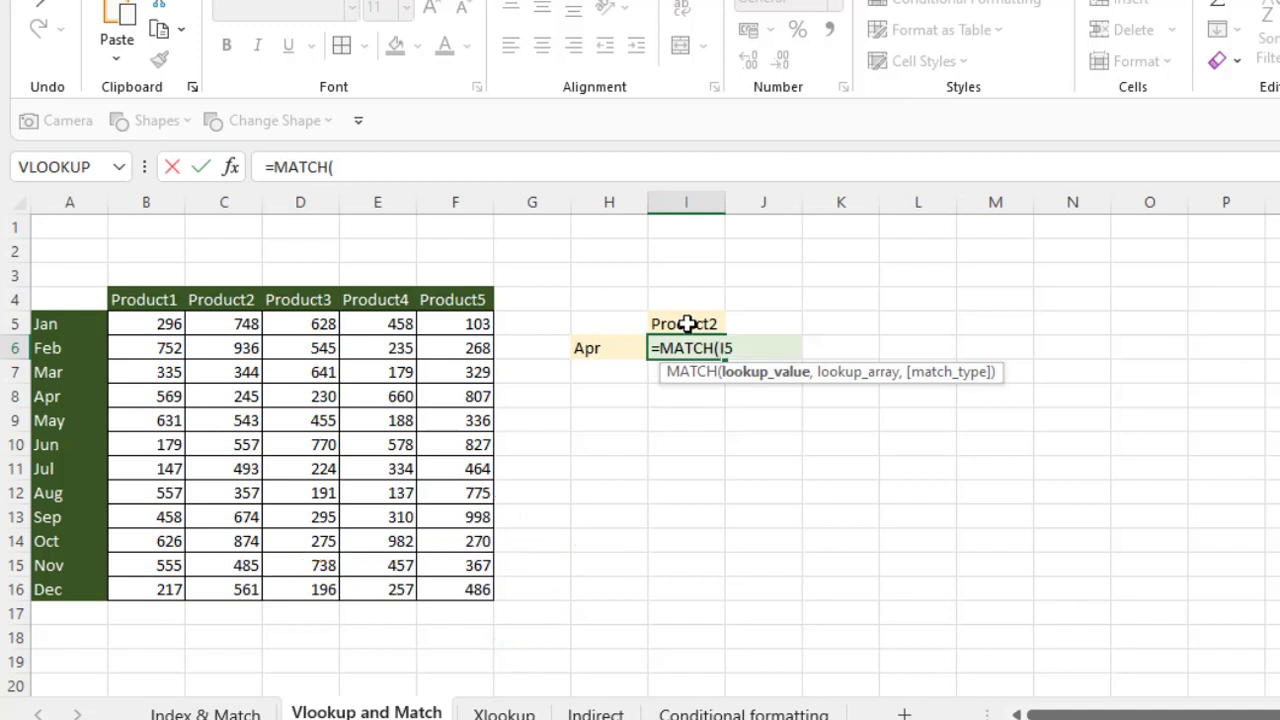
type(",")
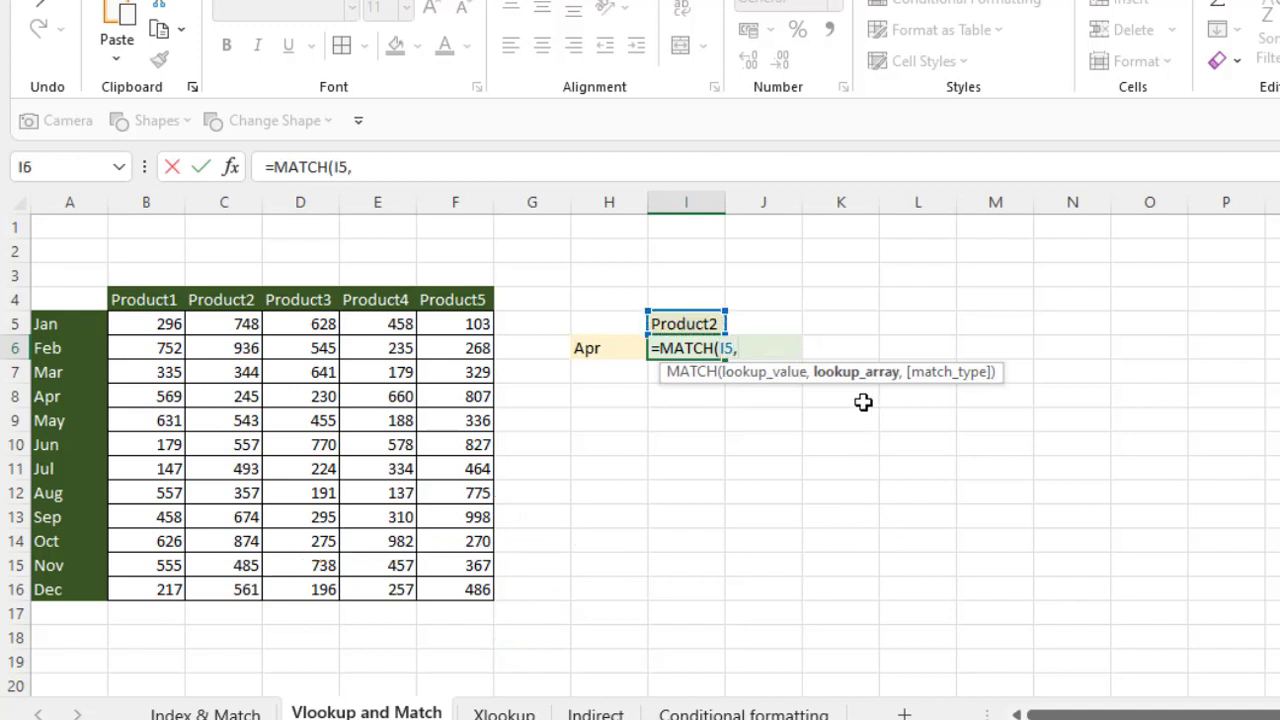
left_click_drag(142, 298, 479, 297)
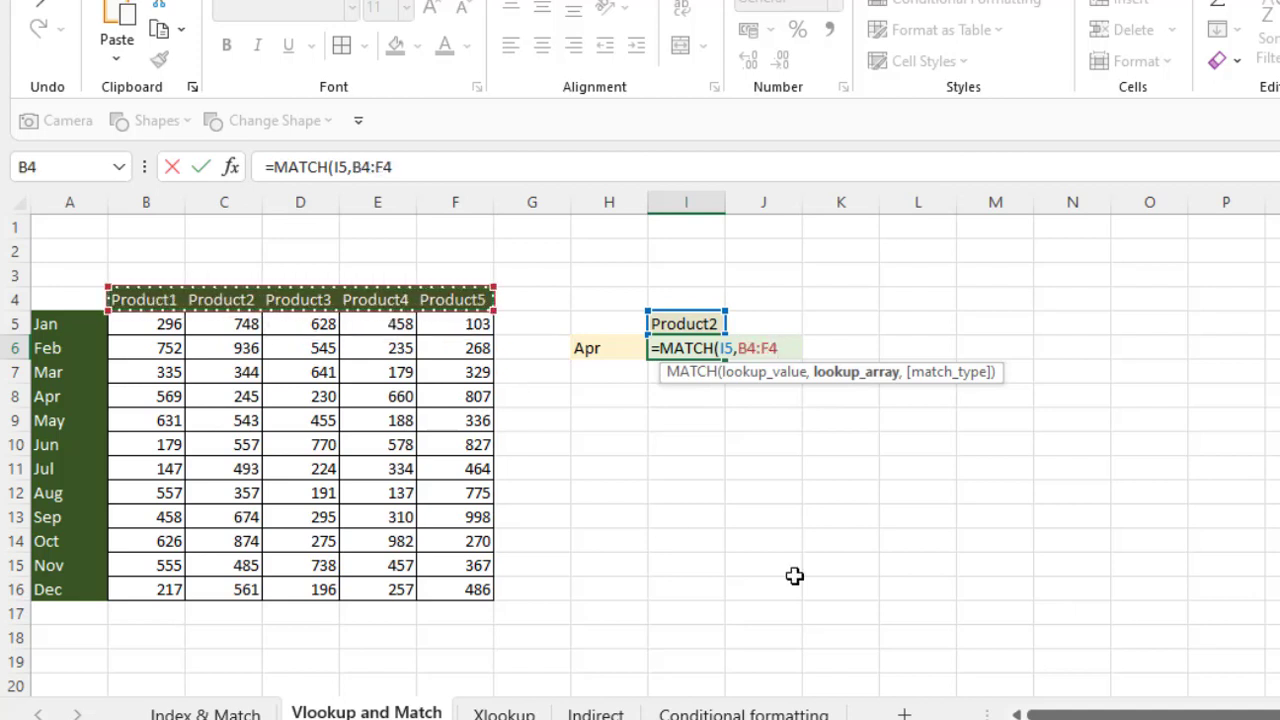
key("F4")
type(",")
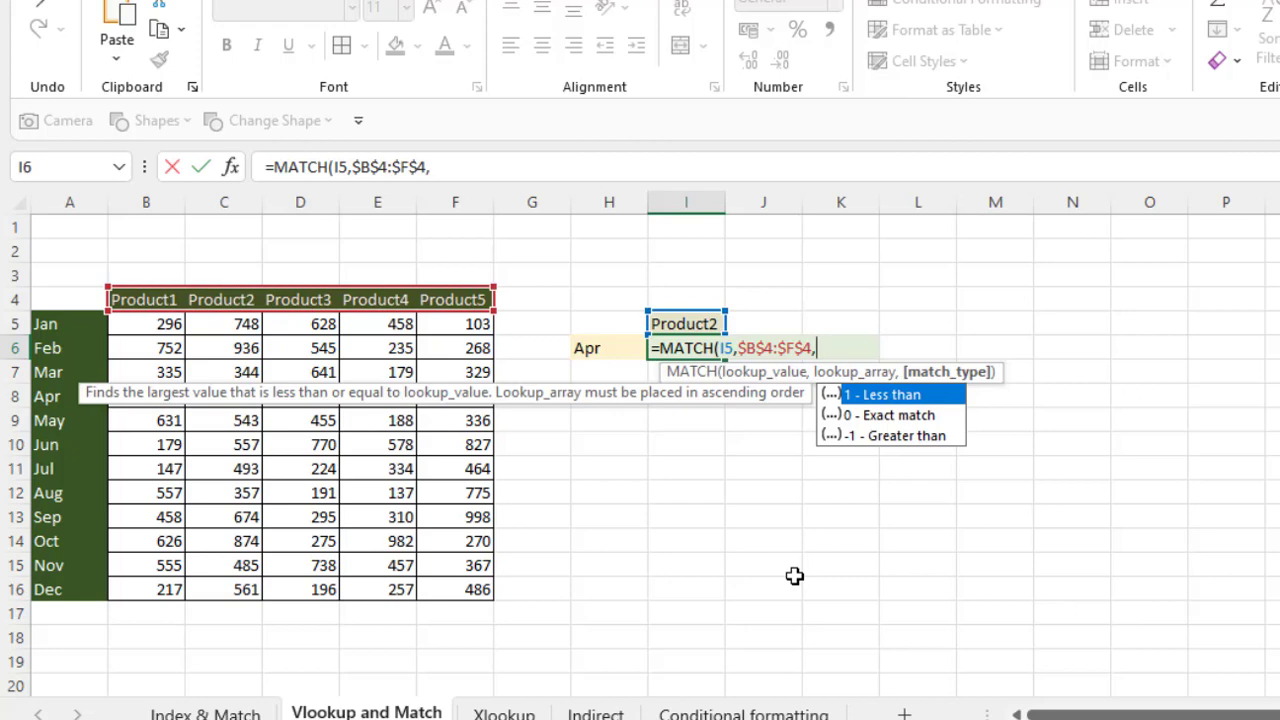
type("0")
key("Return")
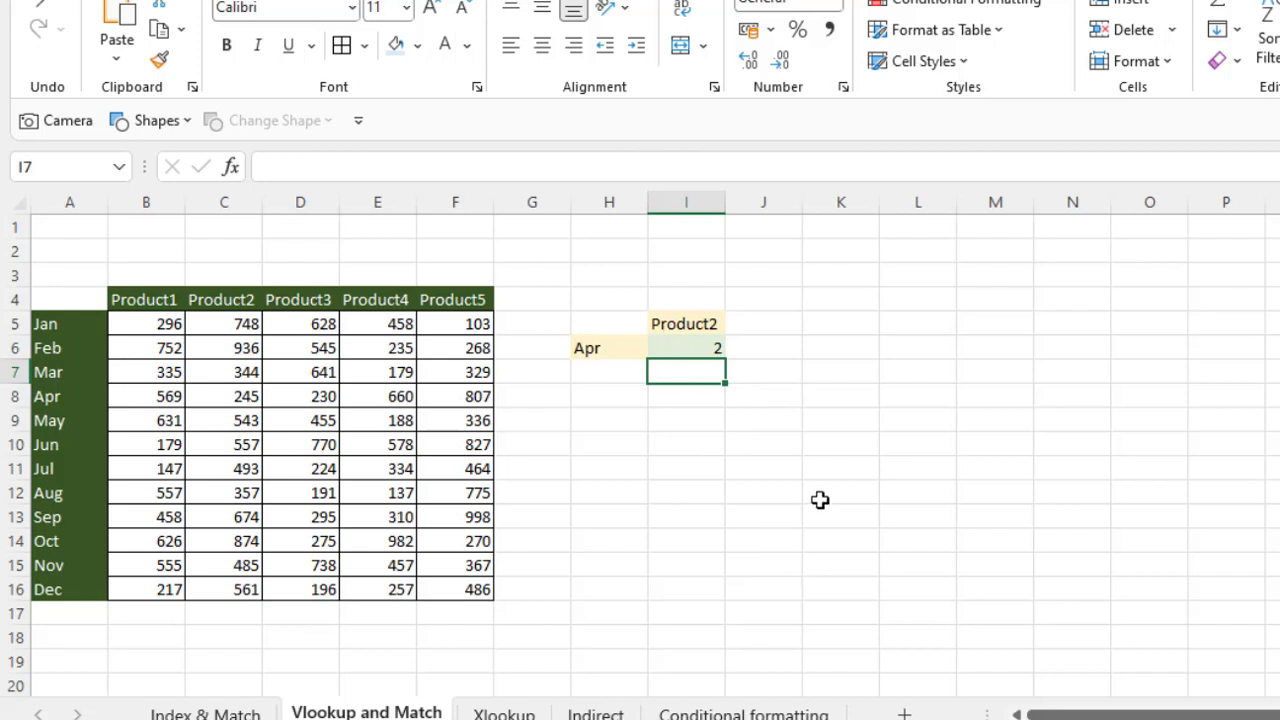
- Enter =VLOOKUP(H6,$A$5:$F$16,I6+1,0) in I7, returning 245 for Apr Product2
type("=vl")
key("Tab")
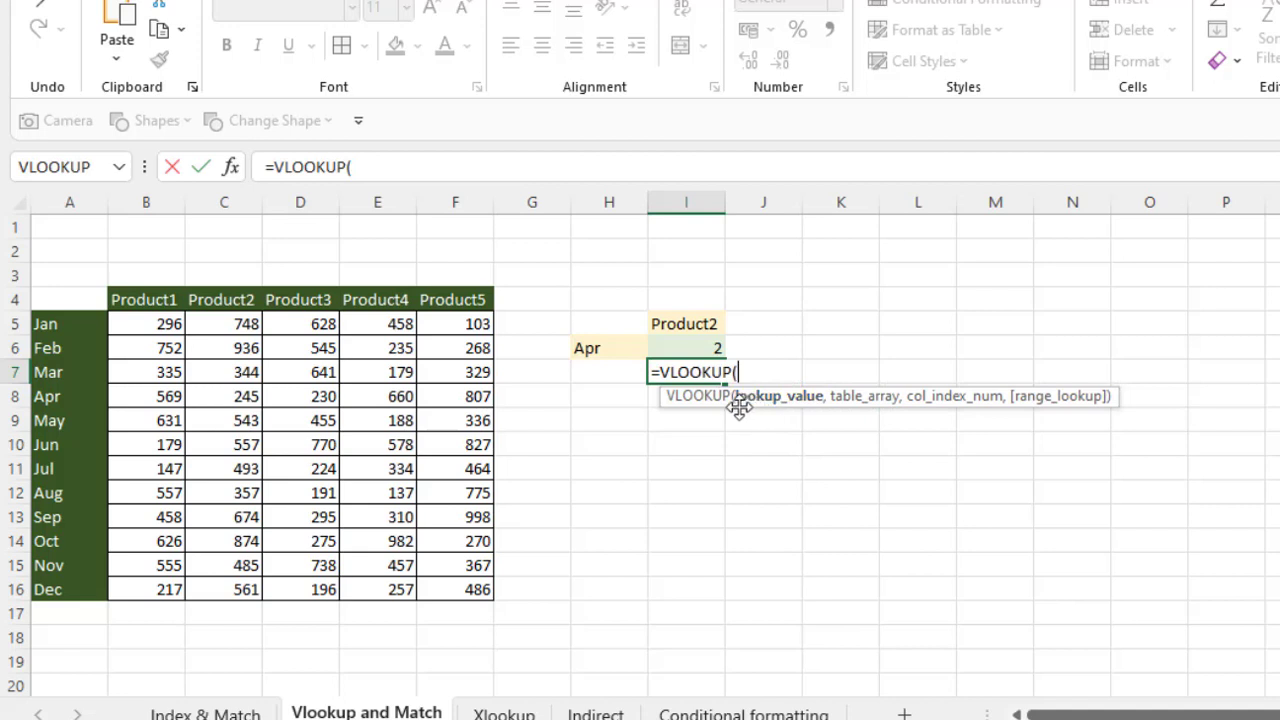
left_click(615, 347)
type(",")
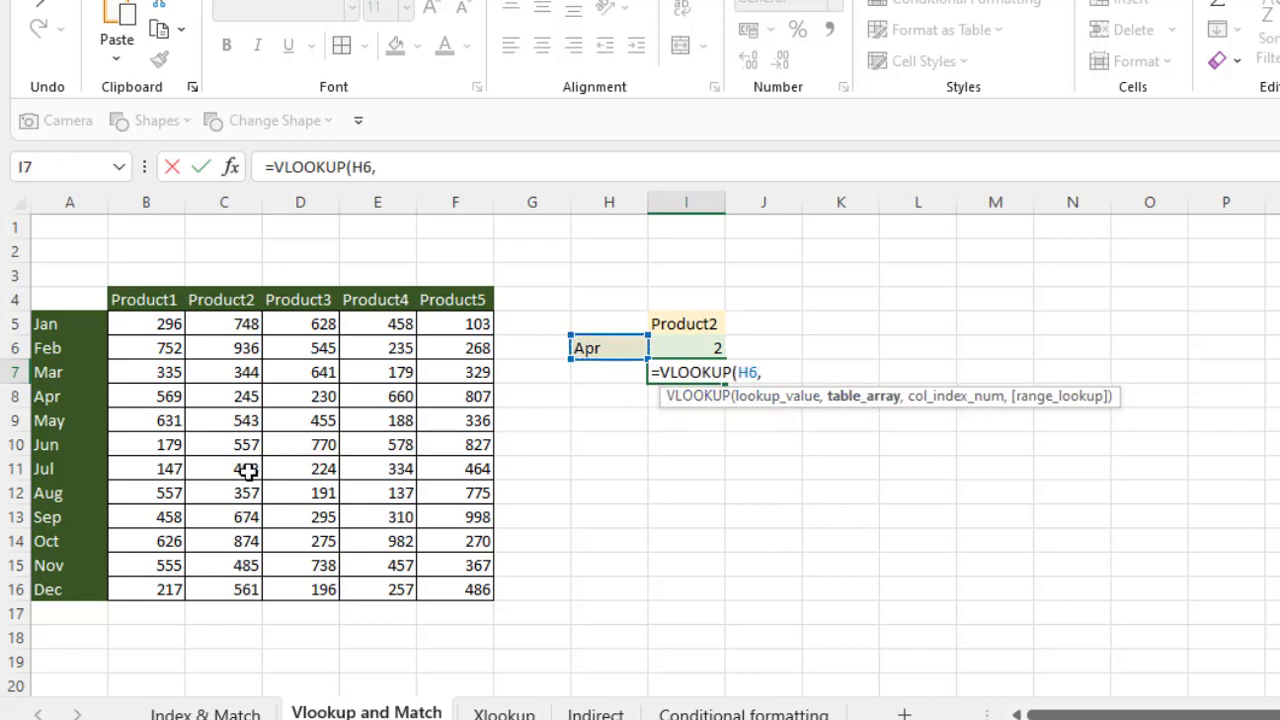
left_click_drag(97, 330, 455, 589)
key("F4")
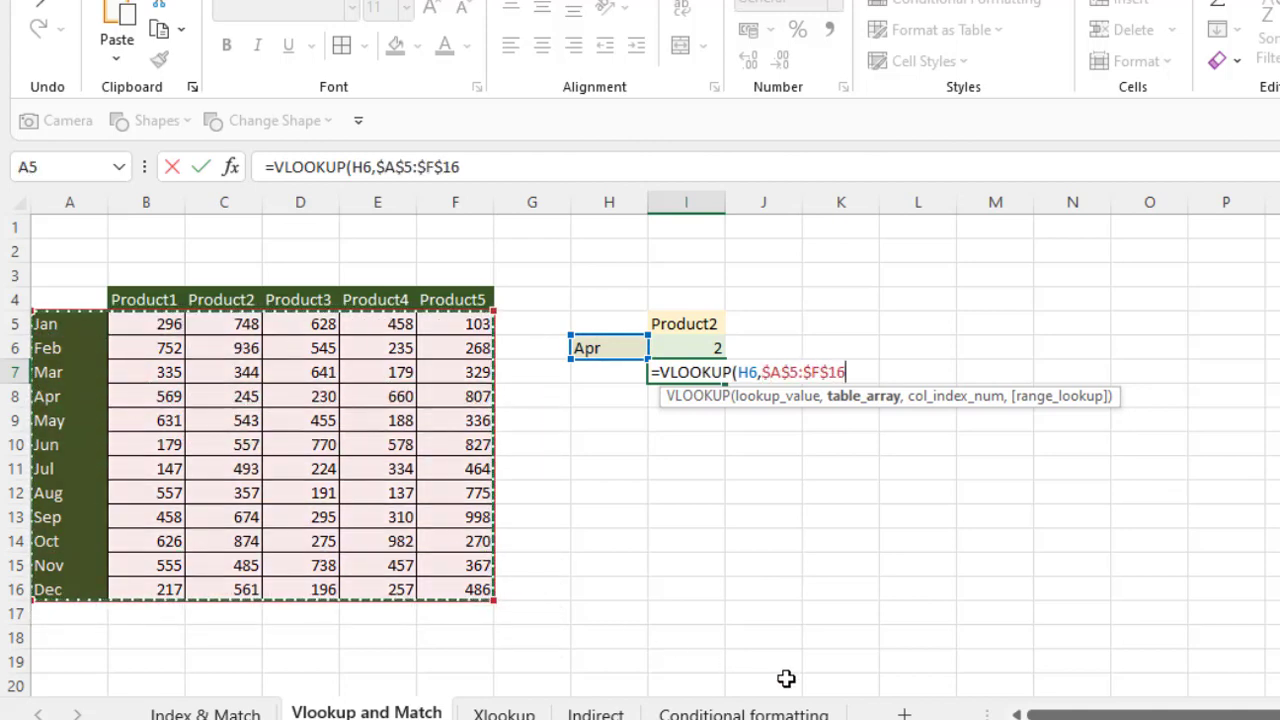
type(",")
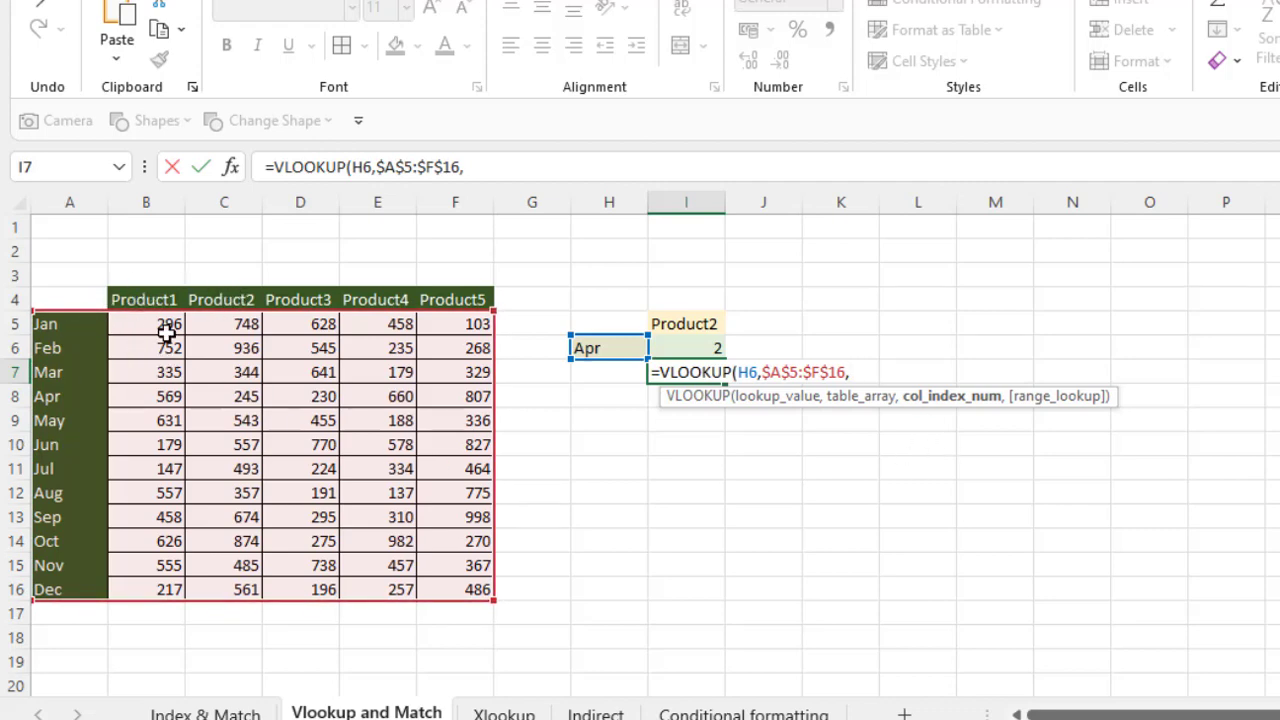
left_click(699, 343)
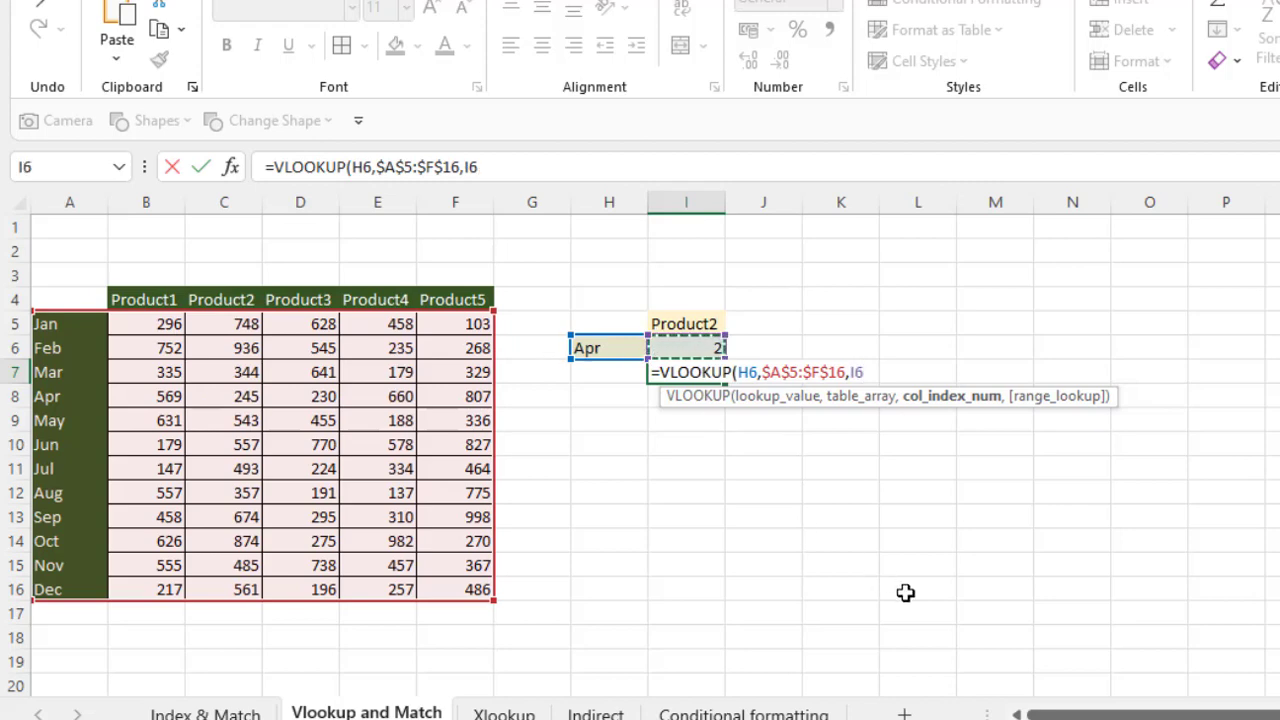
type("+1,0")
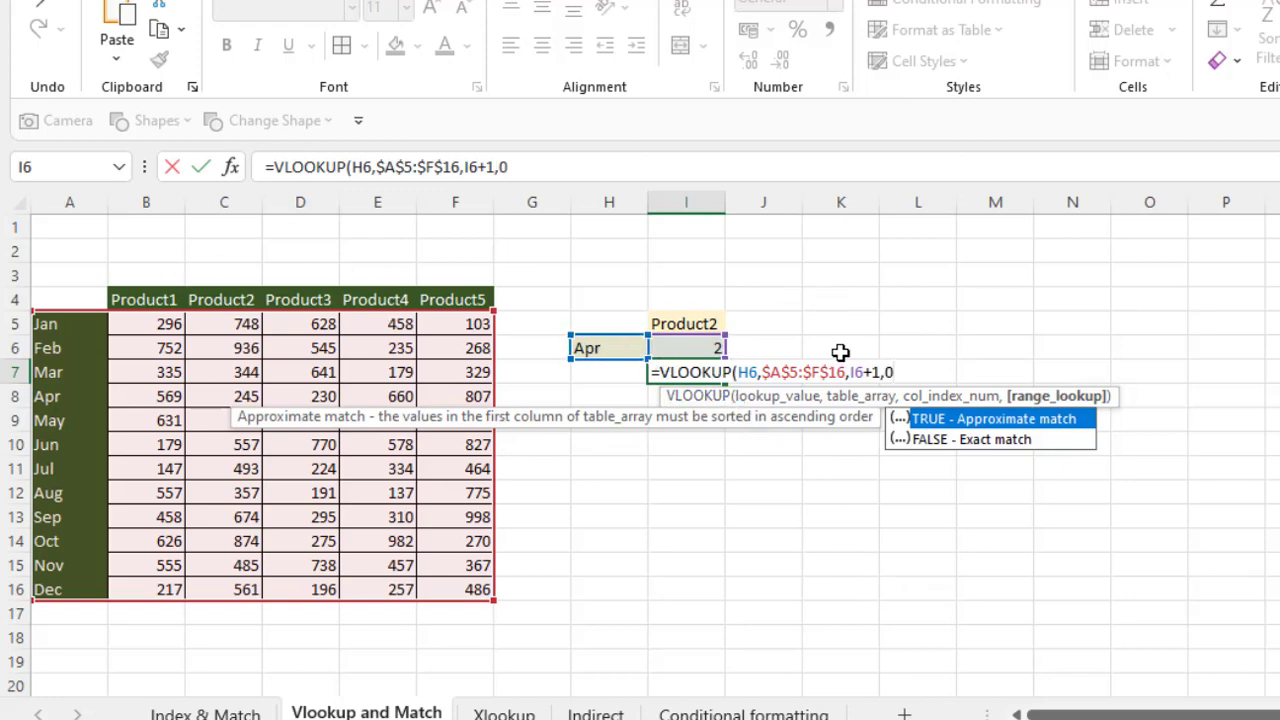
type(")")
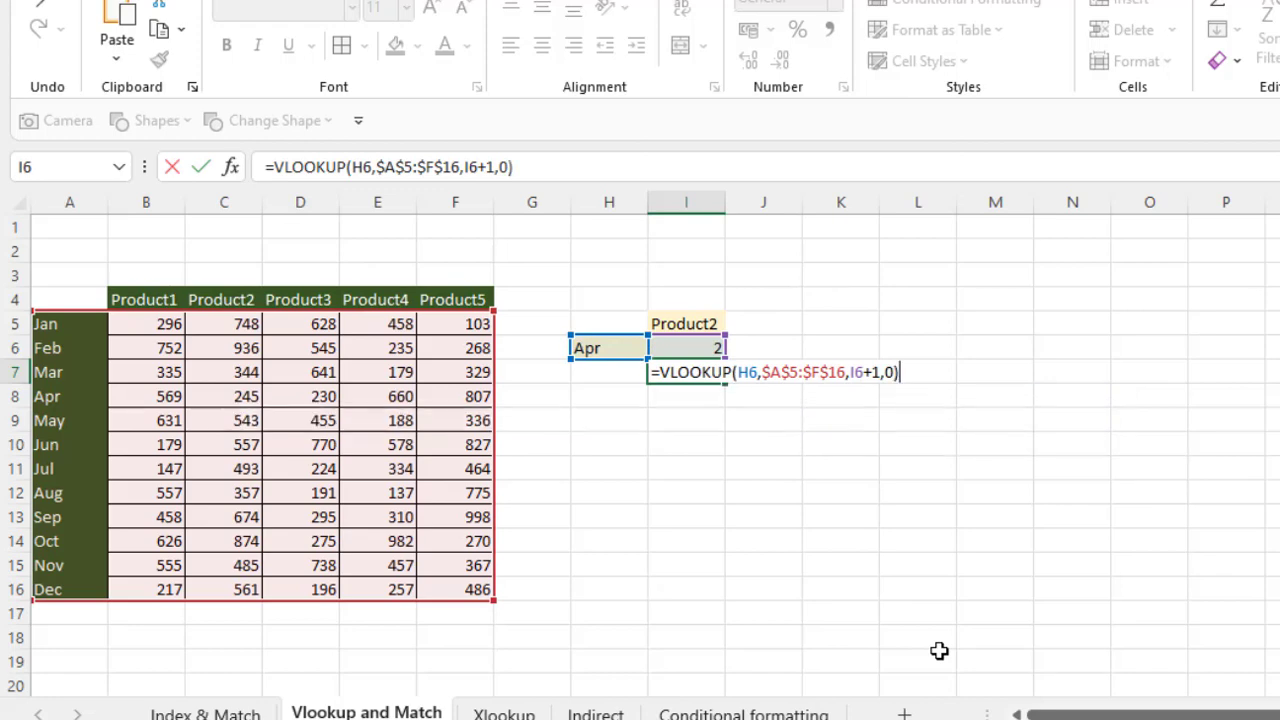
key("Return")
key("Up")
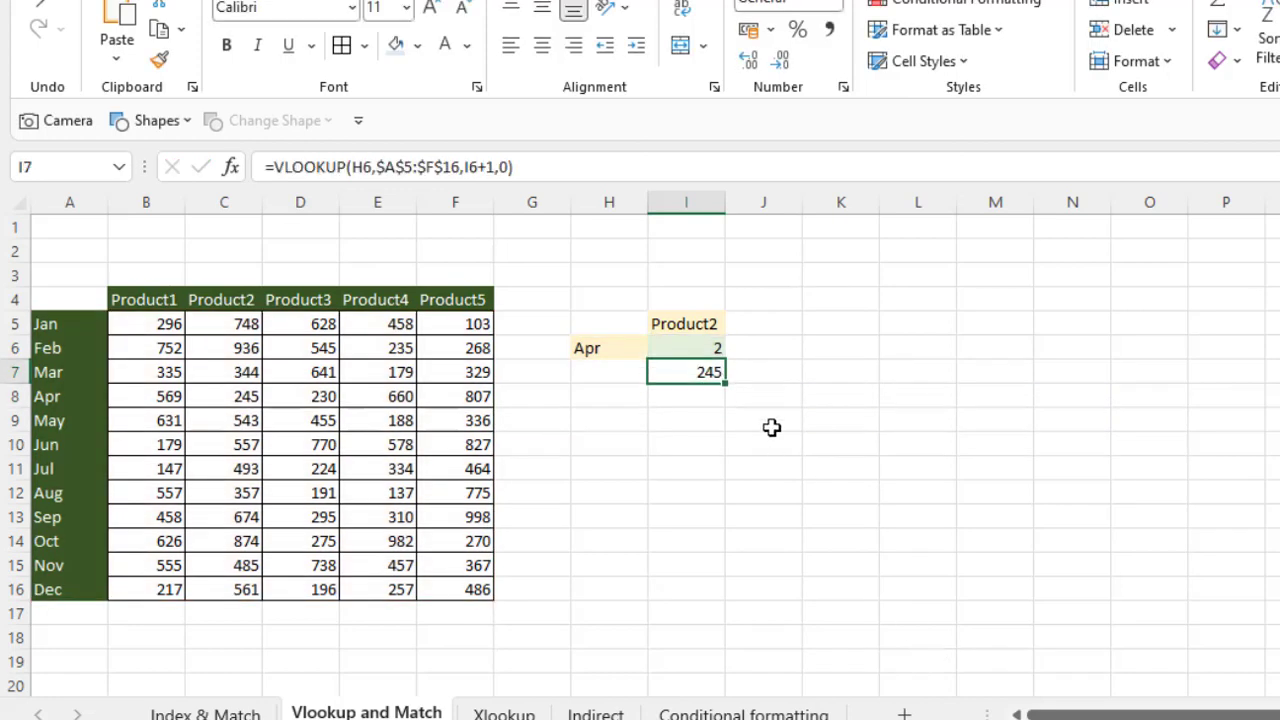
- Check Product2's Apr value in C8, then set H6's month to Jul
left_click(236, 302)
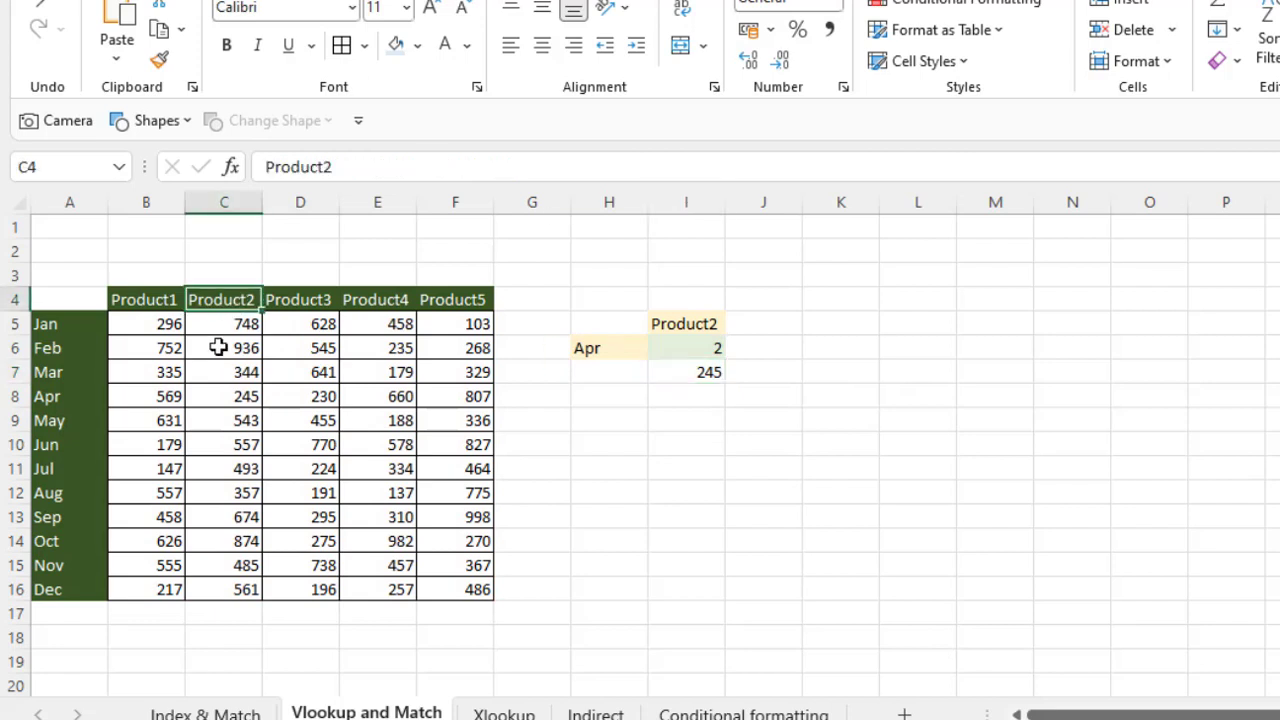
key("Down")
key("Down")
key("Down")
key("Down")
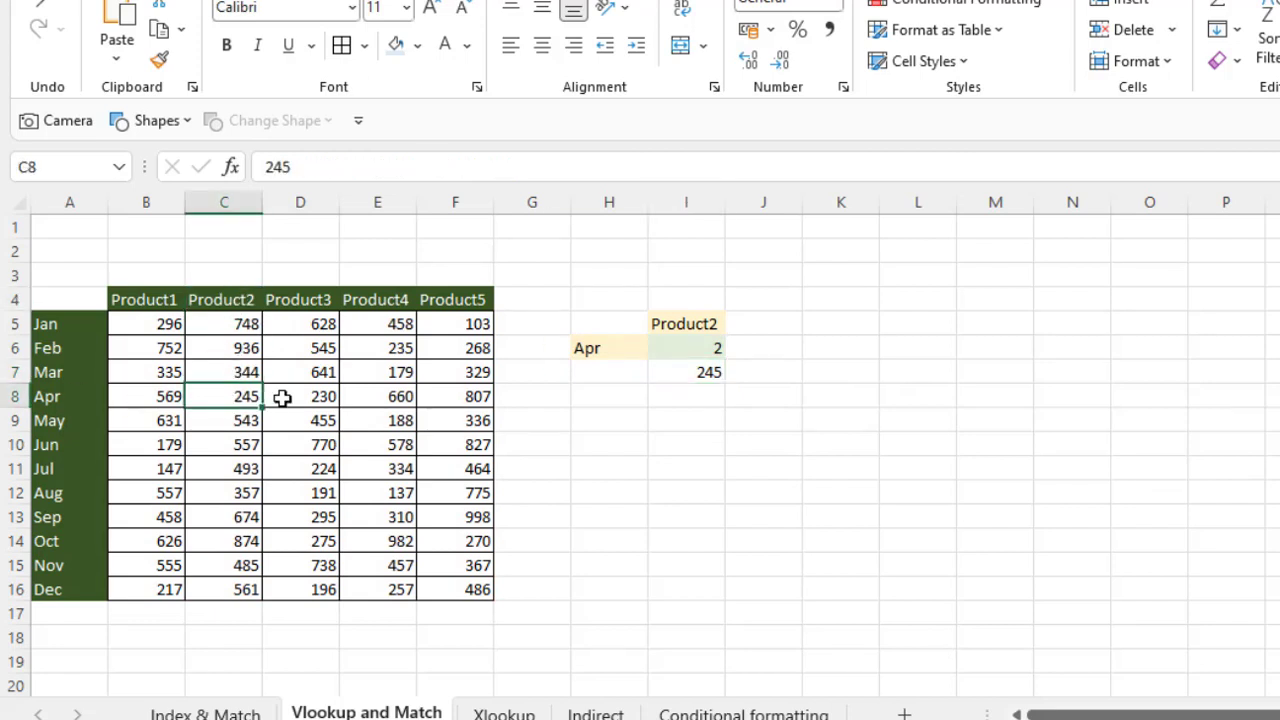
left_click(637, 346)
left_click(659, 348)
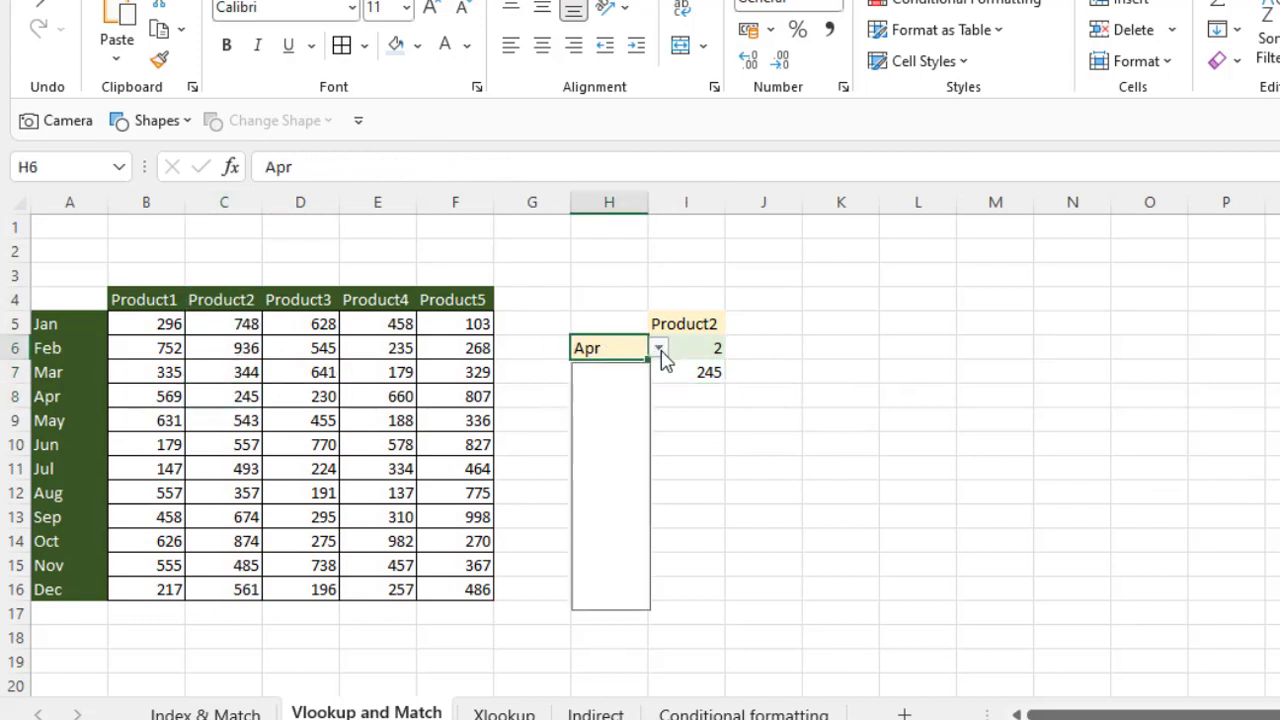
left_click(590, 497)
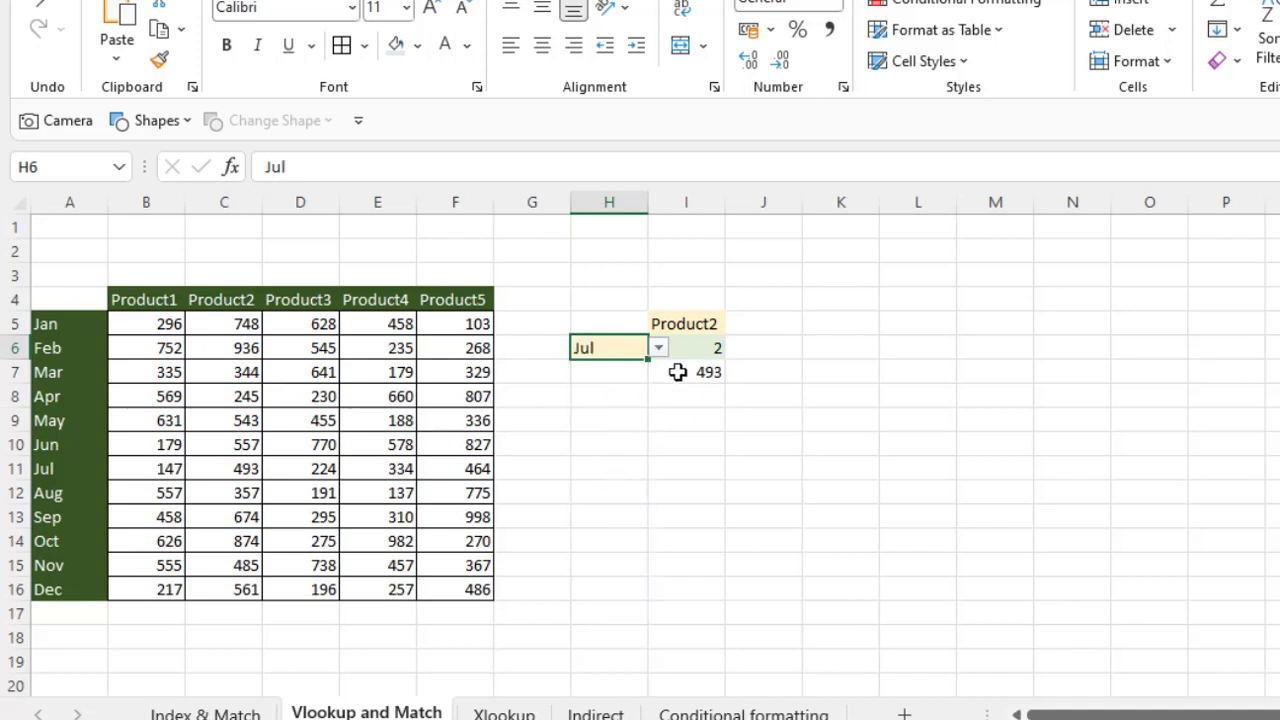
- Compare I7's result 493 with C11 and open I7's VLOOKUP formula
left_click(697, 373)
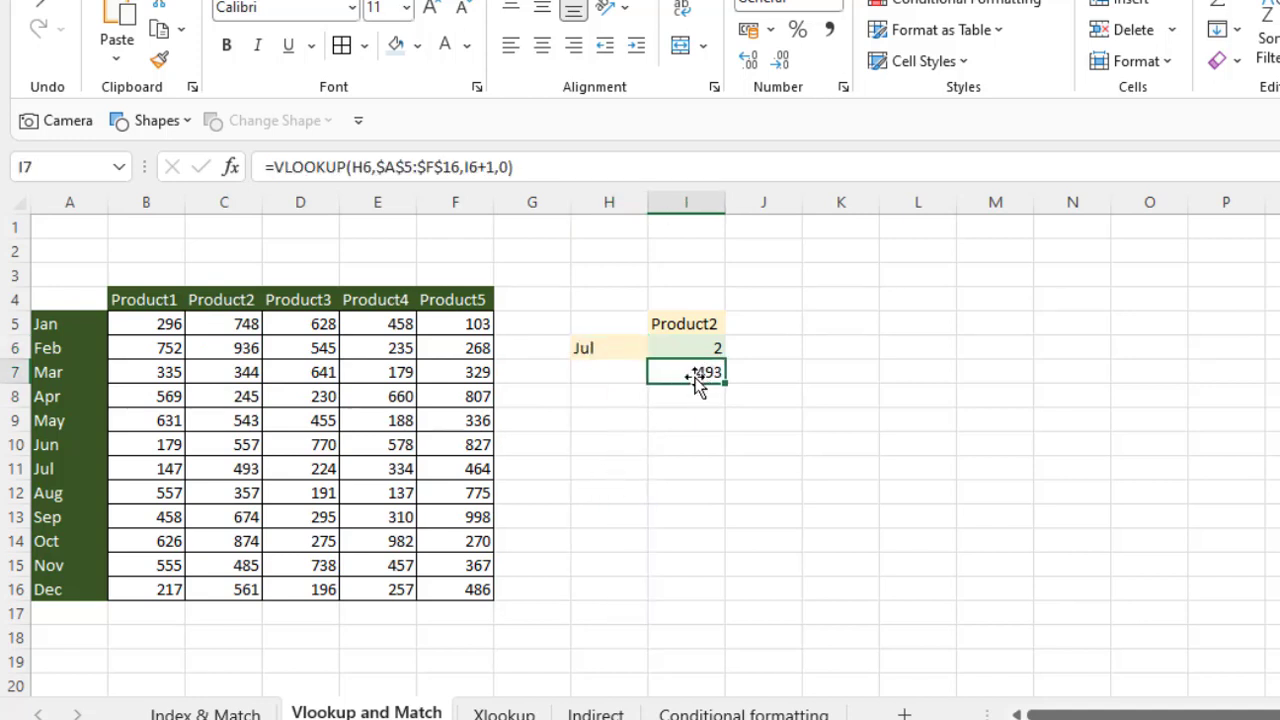
left_click(246, 476)
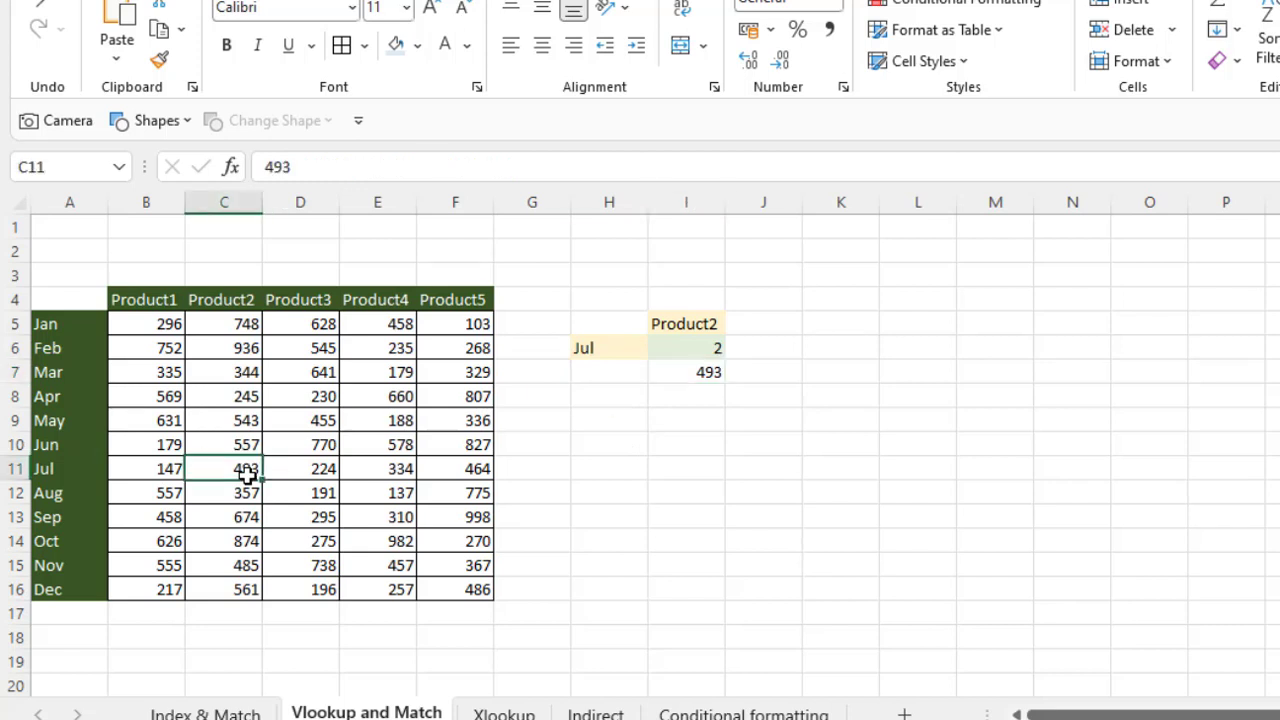
left_click(686, 371)
double_click(688, 372)
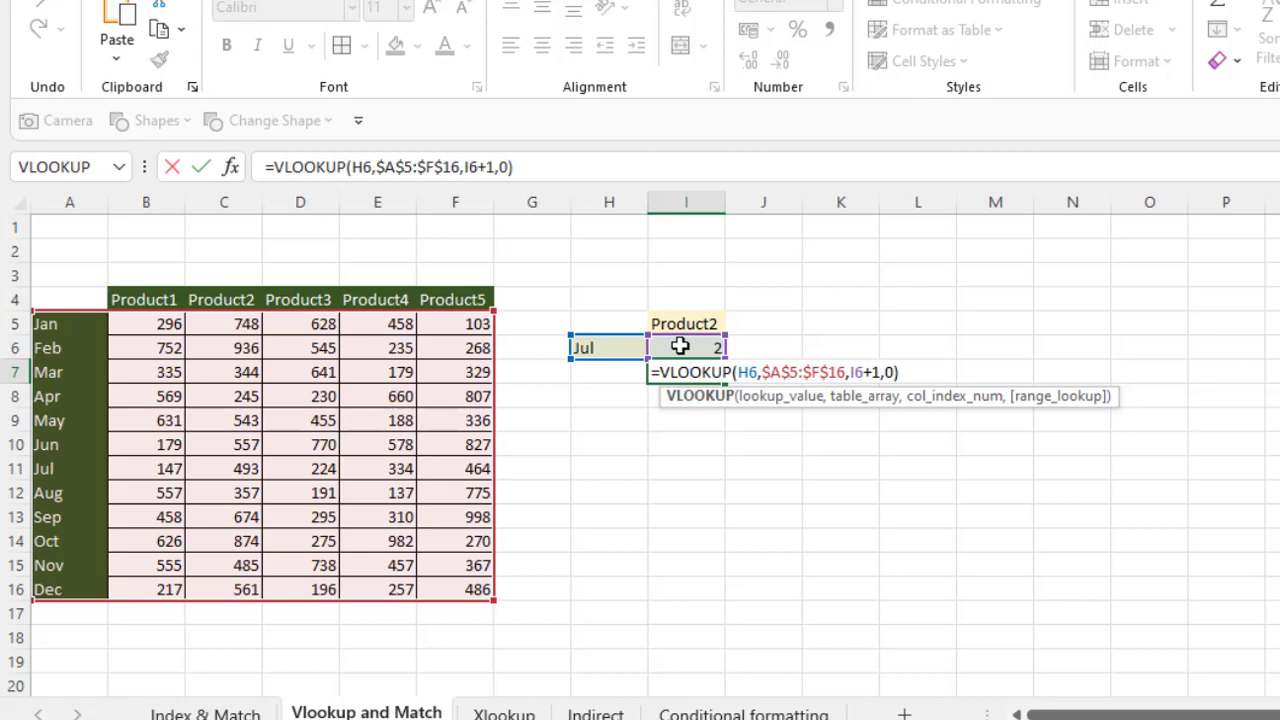
- Copy the VLOOKUP formula from I7 into I8
key("Escape")
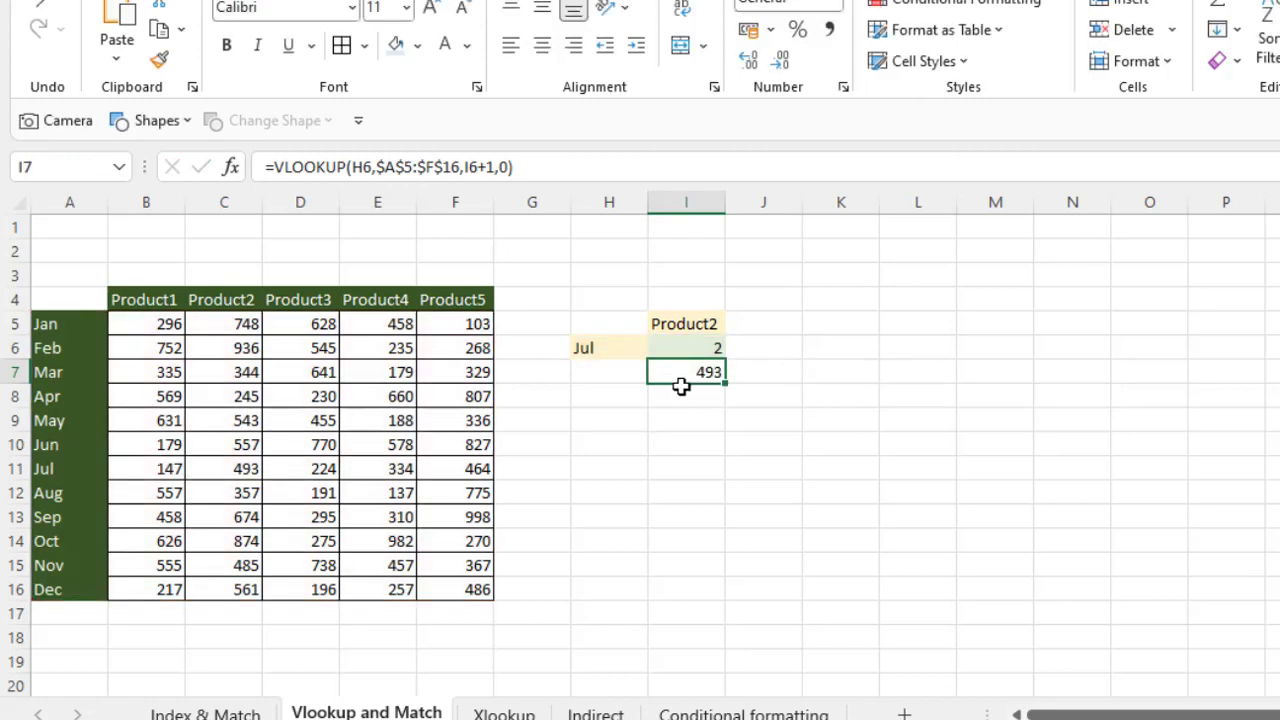
key("F2")
key("Escape")
key("F2")
key("ctrl+shift+Left")
key("ctrl+shift+Left")
key("ctrl+shift+Left")
key("ctrl+shift+Left")
key("ctrl+shift+Left")
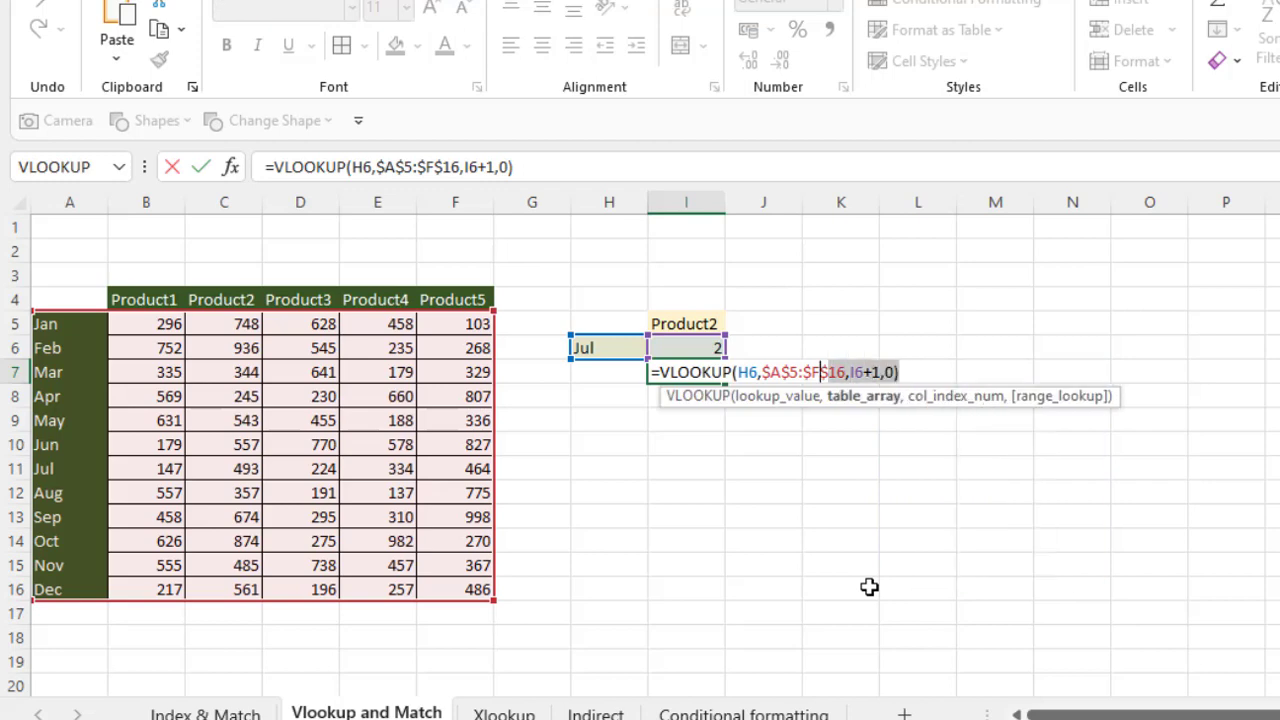
key("ctrl+c")
key("Return")
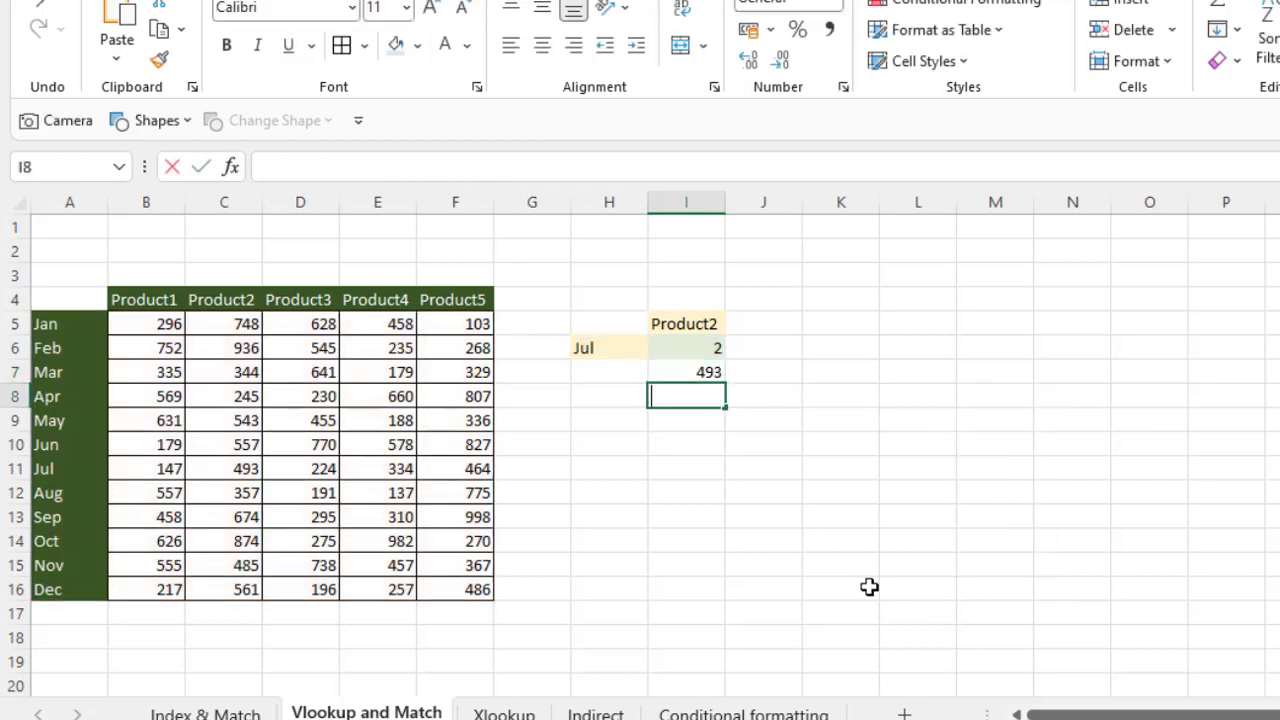
key("F2")
key("ctrl+v")
key("Left")
key("Left")
key("Left")
key("Left")
key("Left")
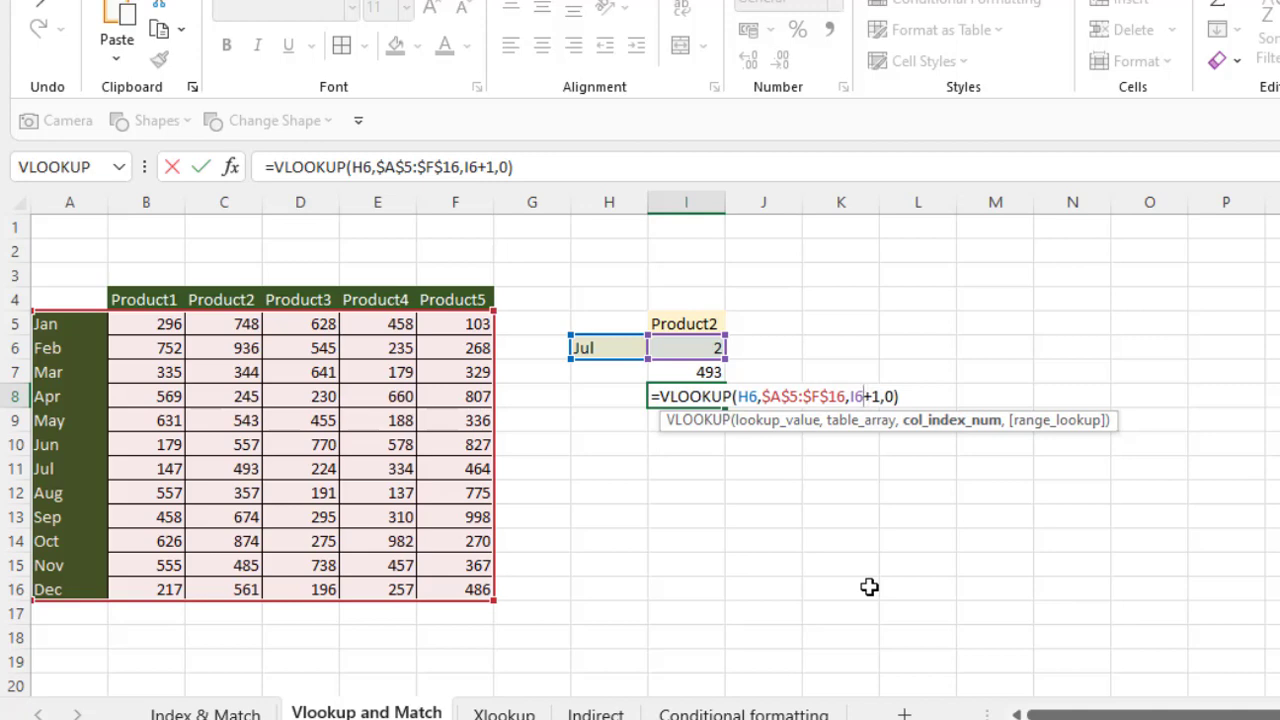
key("ctrl+Return")
- In I8's column number, replace I6 with MATCH(I5,$B$4:$F$4,0), keeping the result 493
key("Up")
key("Up")
key("F2")
key("Left")
key("Left")
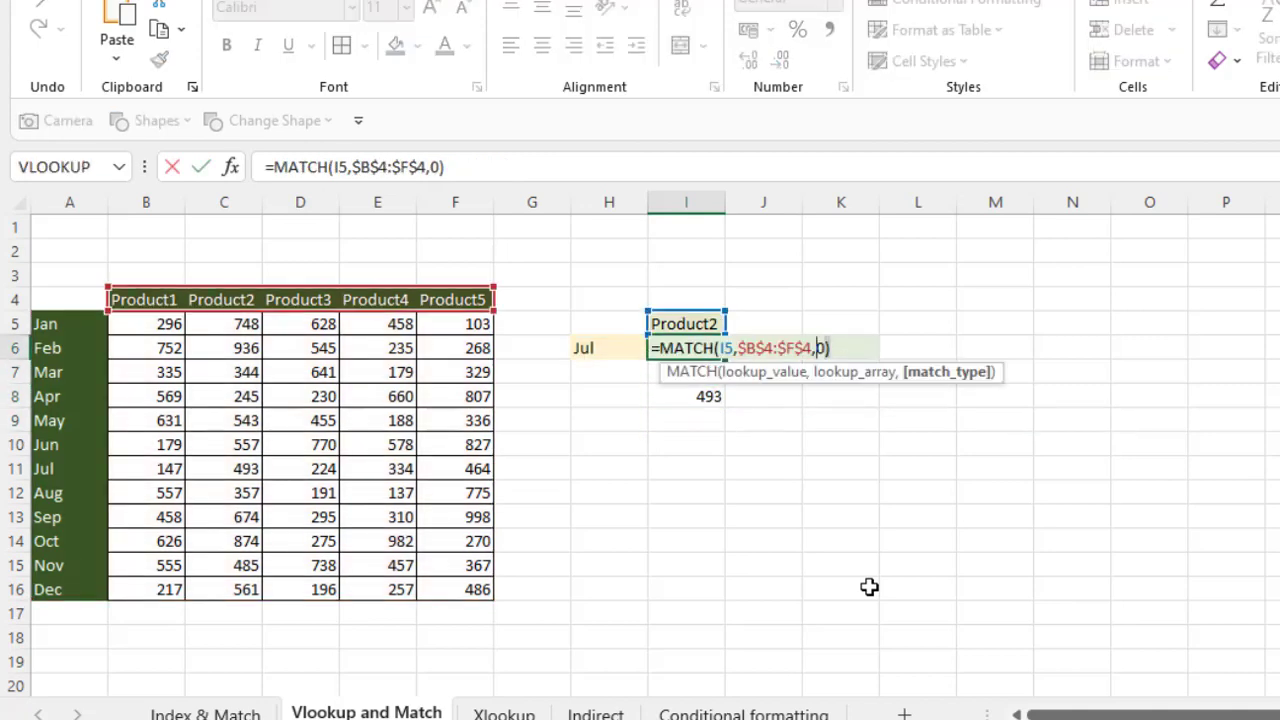
key("shift+Left")
key("shift+Left")
key("shift+Left")
key("shift+Left")
key("shift+Left")
key("shift+Left")
key("shift+Left")
key("shift+Left")
key("shift+Left")
key("shift+Left")
key("shift+Left")
key("shift+Left")
key("shift+Left")
key("shift+Left")
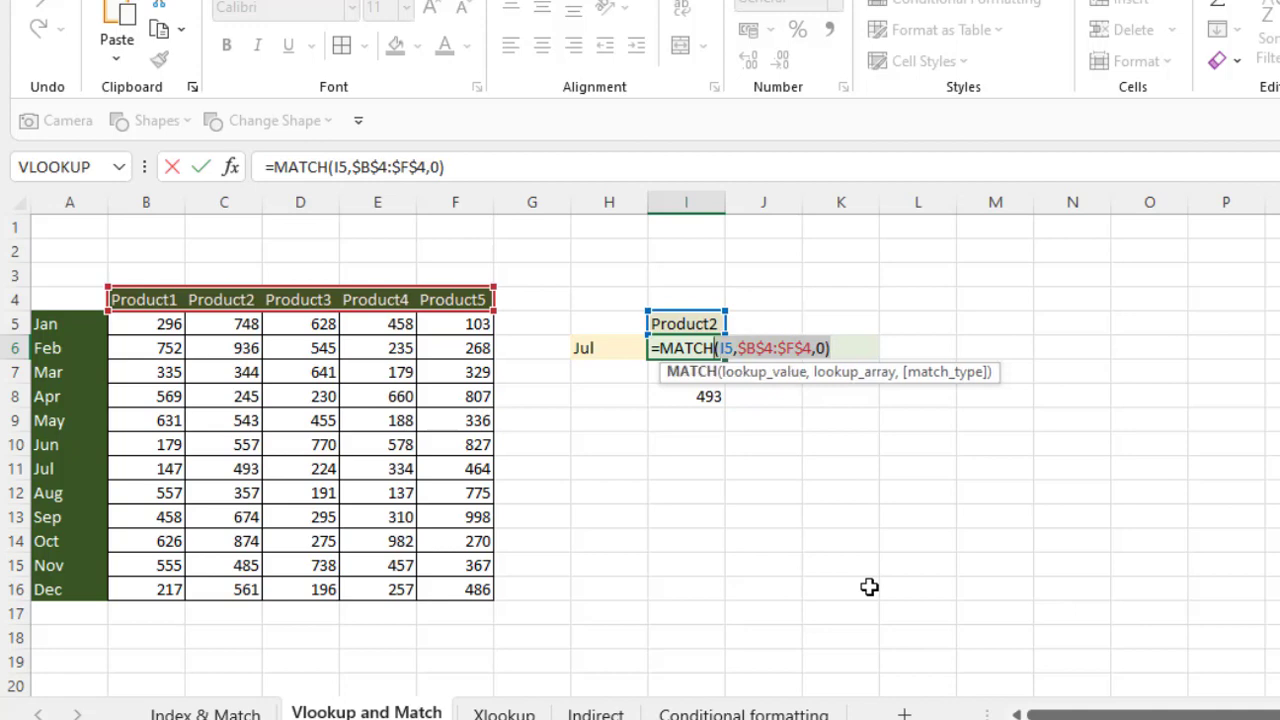
key("shift+Left")
key("shift+Left")
key("shift+Left")
key("shift+Left")
key("shift+Left")
key("Escape")
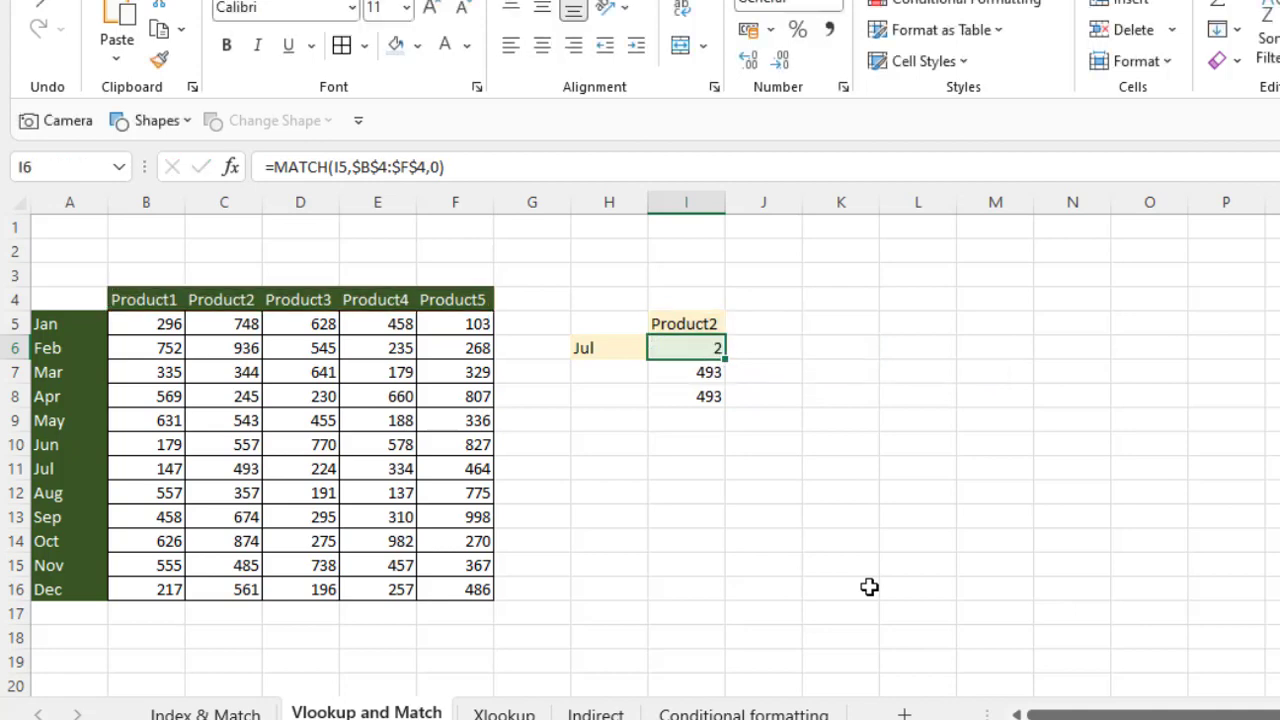
key("Down")
key("Down")
key("F2")
key("Left")
key("Left")
key("Left")
key("Left")
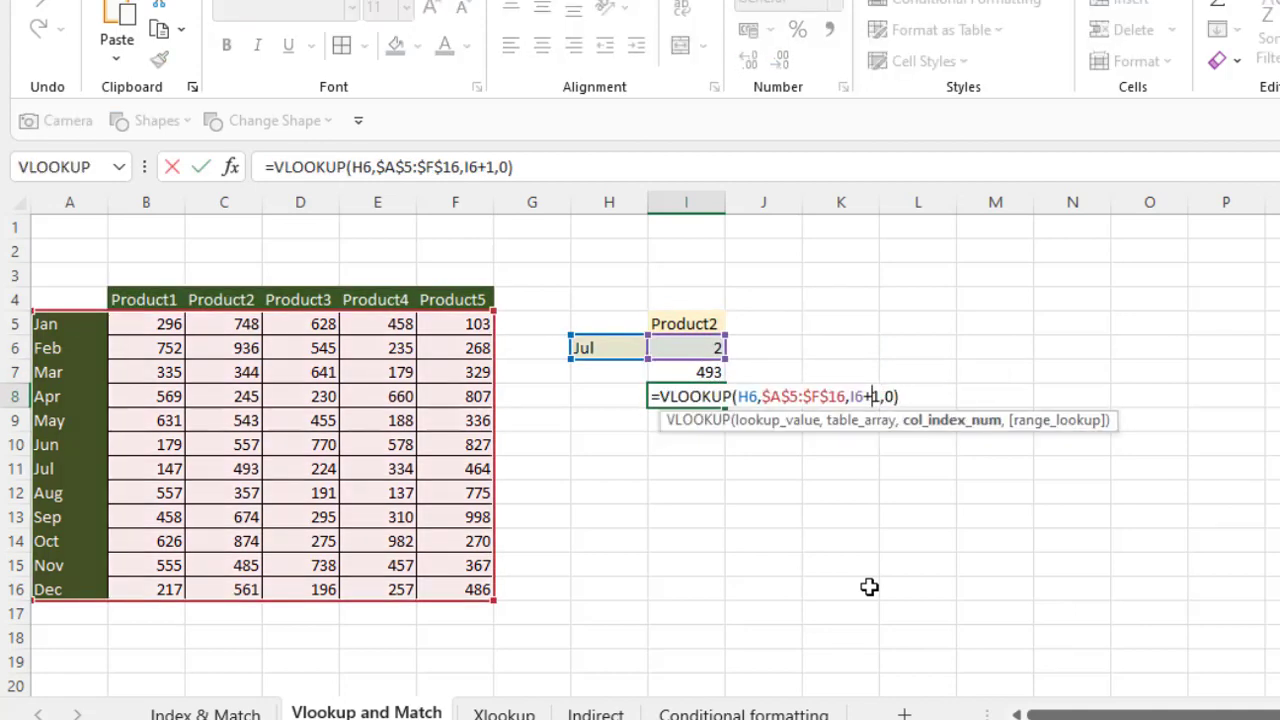
key("Left")
key("BackSpace")
key("BackSpace")
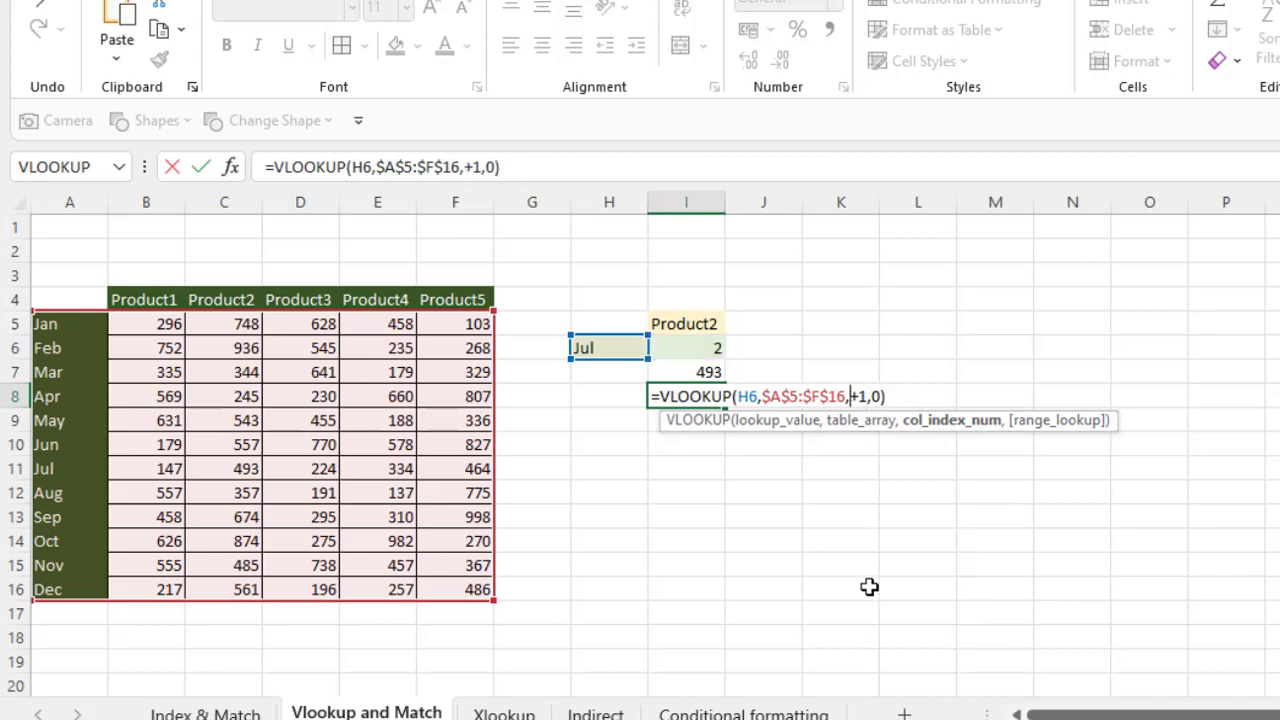
key("ctrl+v")
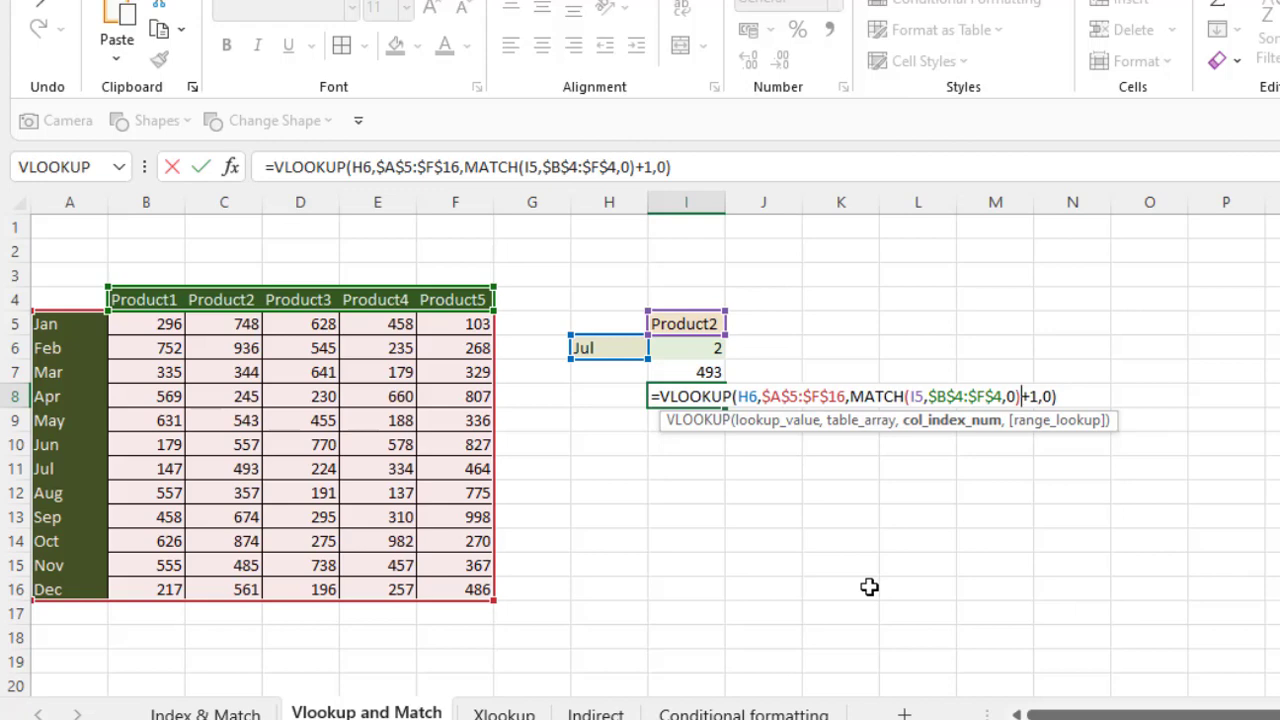
key("Return")
key("Up")
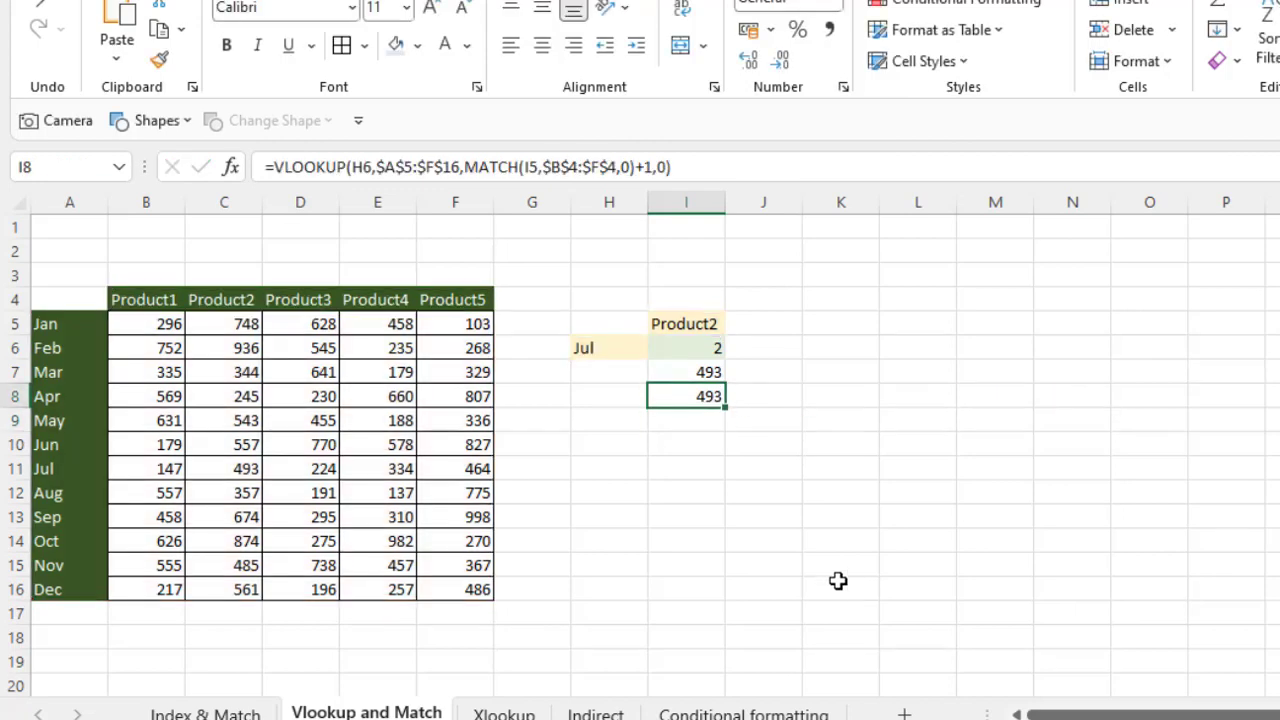
- Pick Product4 from I5's dropdown so the lookups show 4 and 334
left_click(700, 375)
left_click(686, 323)
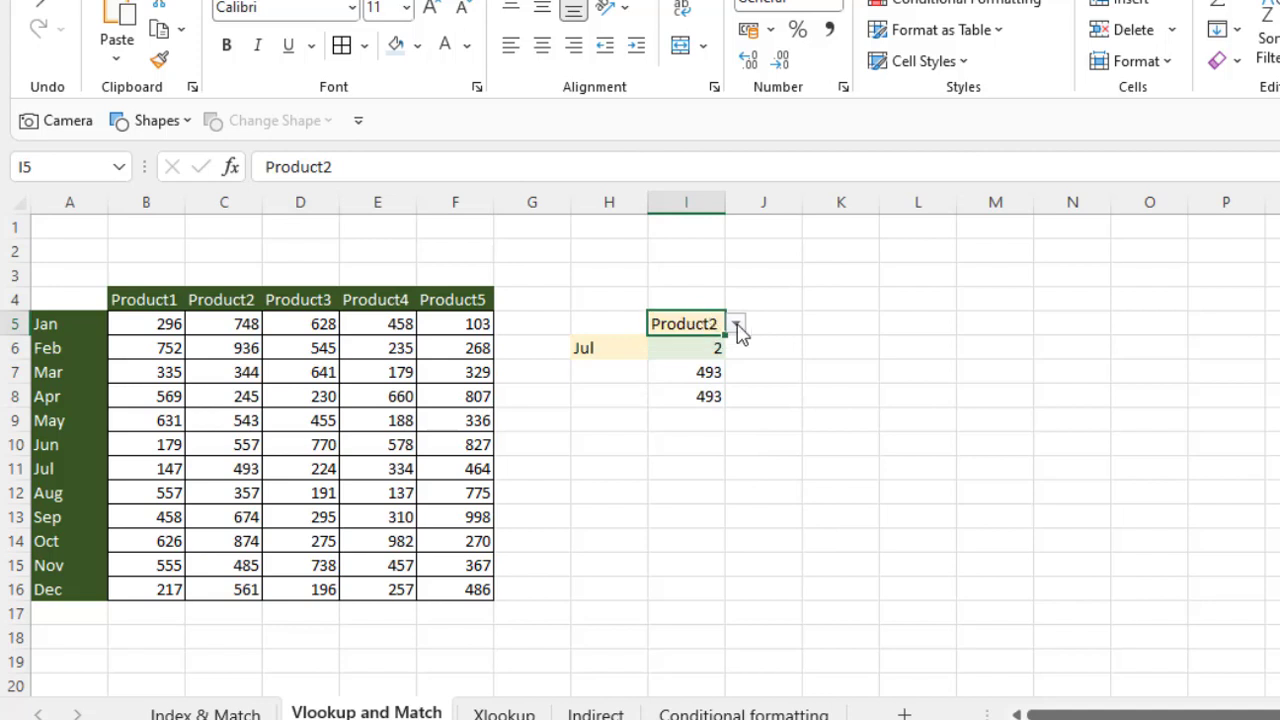
left_click(737, 325)
left_click(703, 411)
- On the Xlookup sheet, start an XLOOKUP in I6 matching H6 against the months A5:A16
left_click(505, 712)
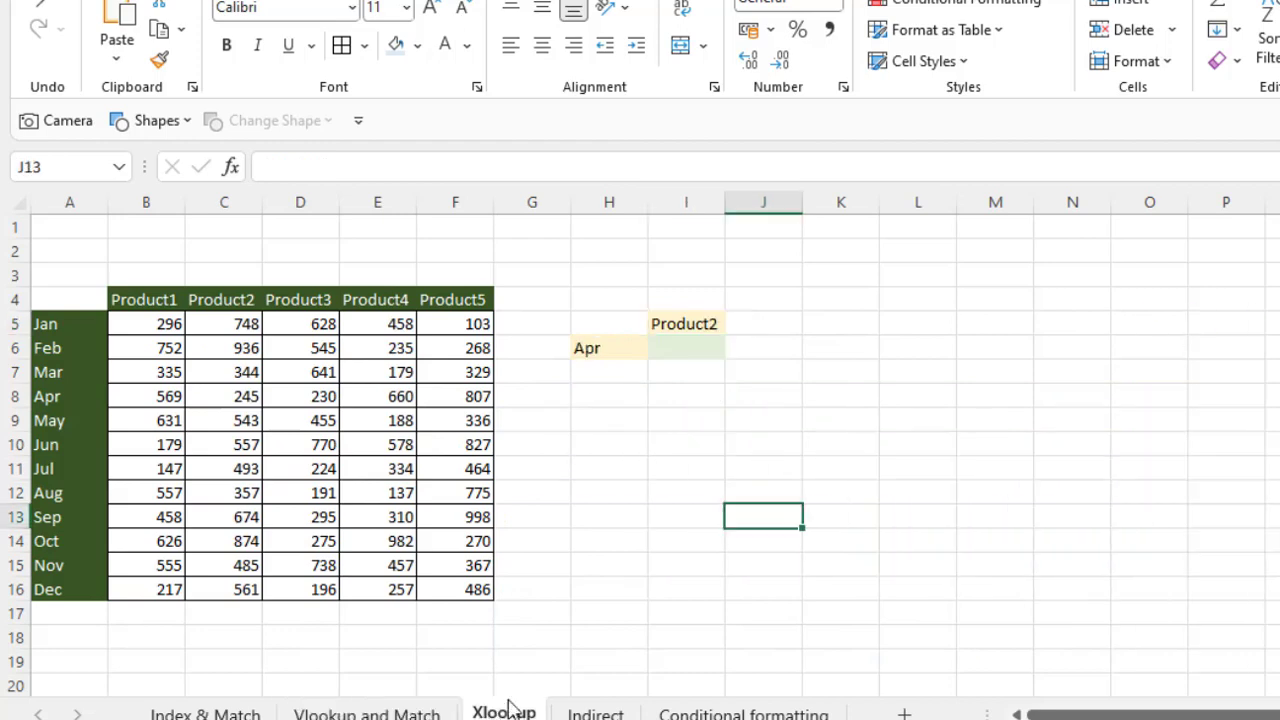
left_click(690, 356)
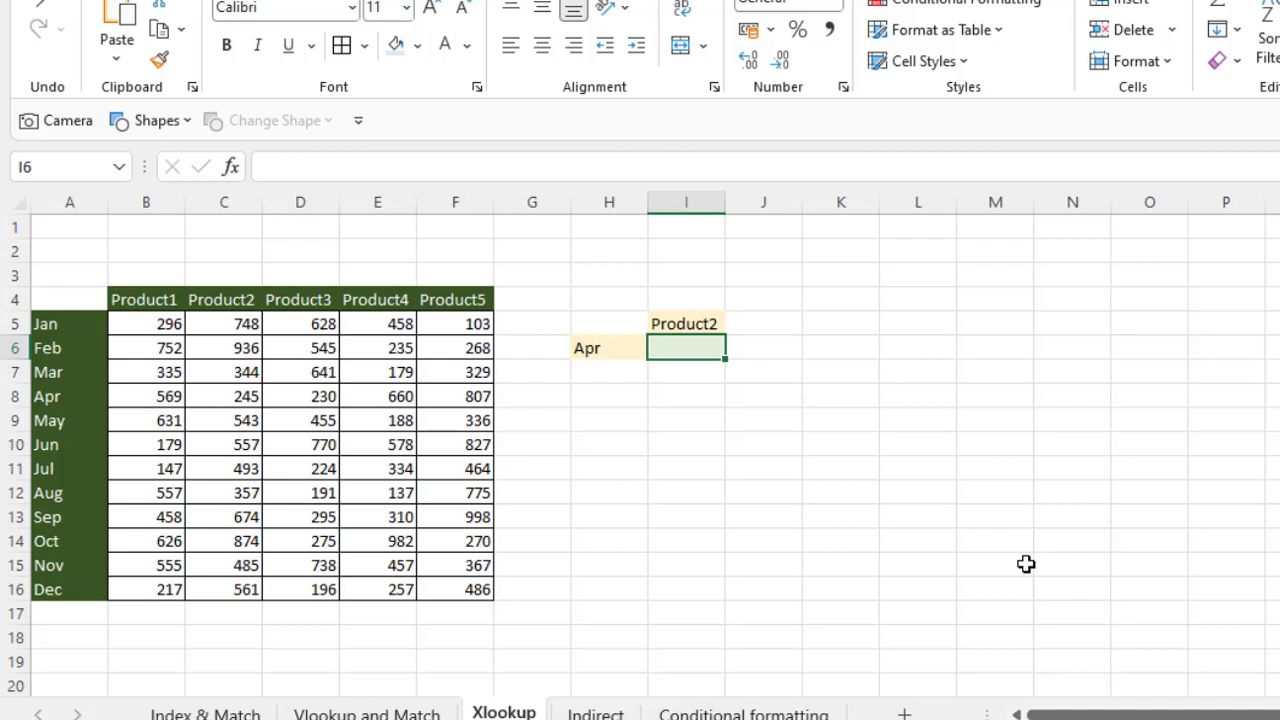
type("=xl")
key("Tab")
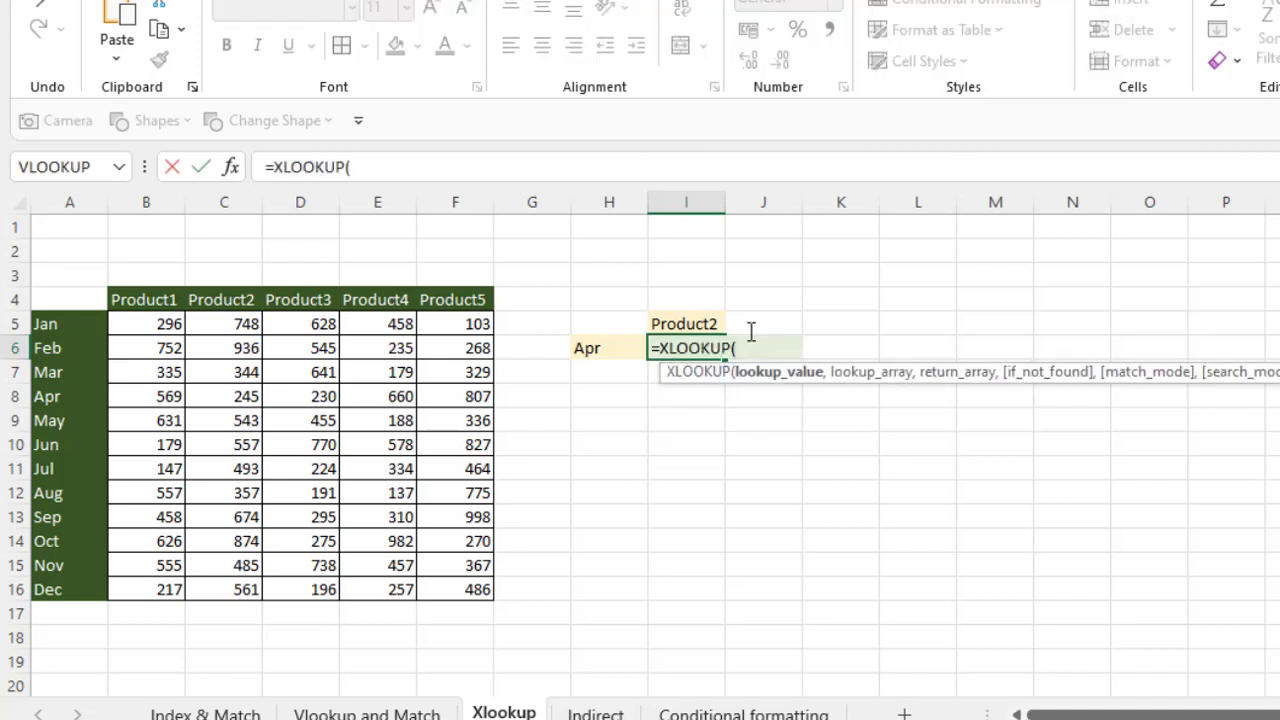
left_click(624, 349)
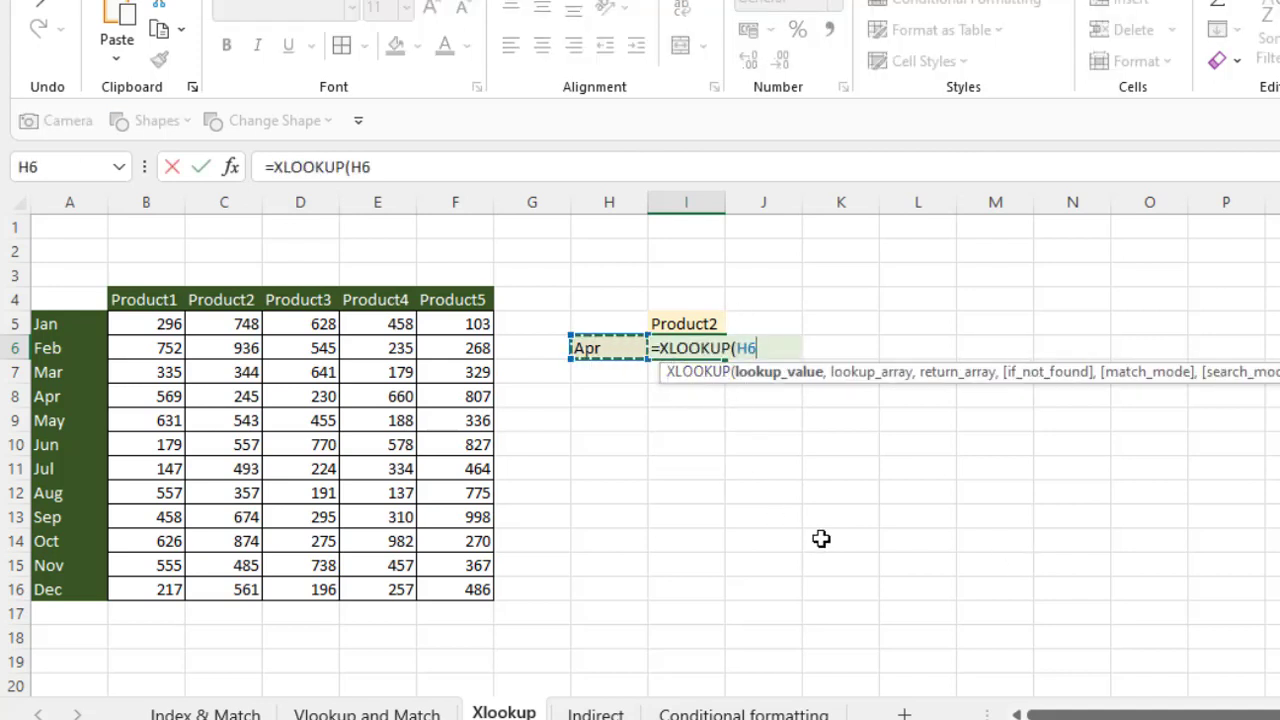
type(",")
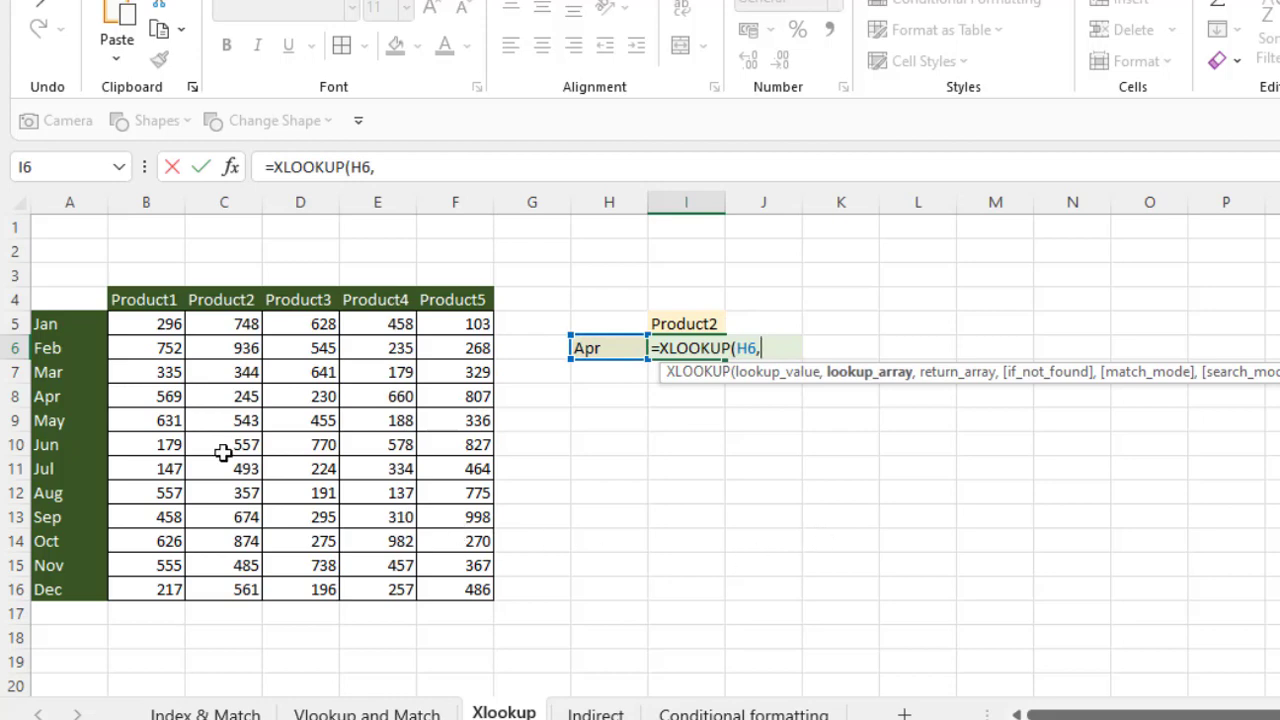
left_click_drag(85, 325, 60, 590)
- Nest XLOOKUP(I5,B4:F4,B5:F16) as the return array, giving 245 for Apr Product2
type(",")
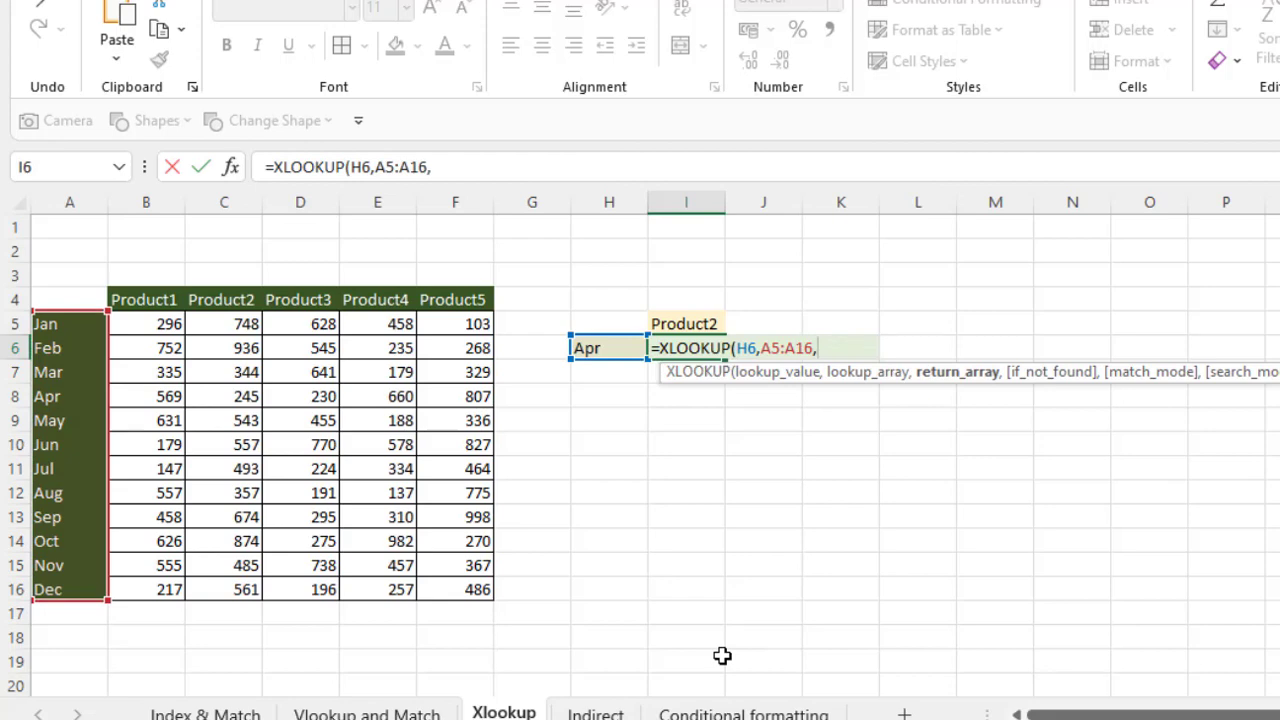
type("xl")
key("Tab")
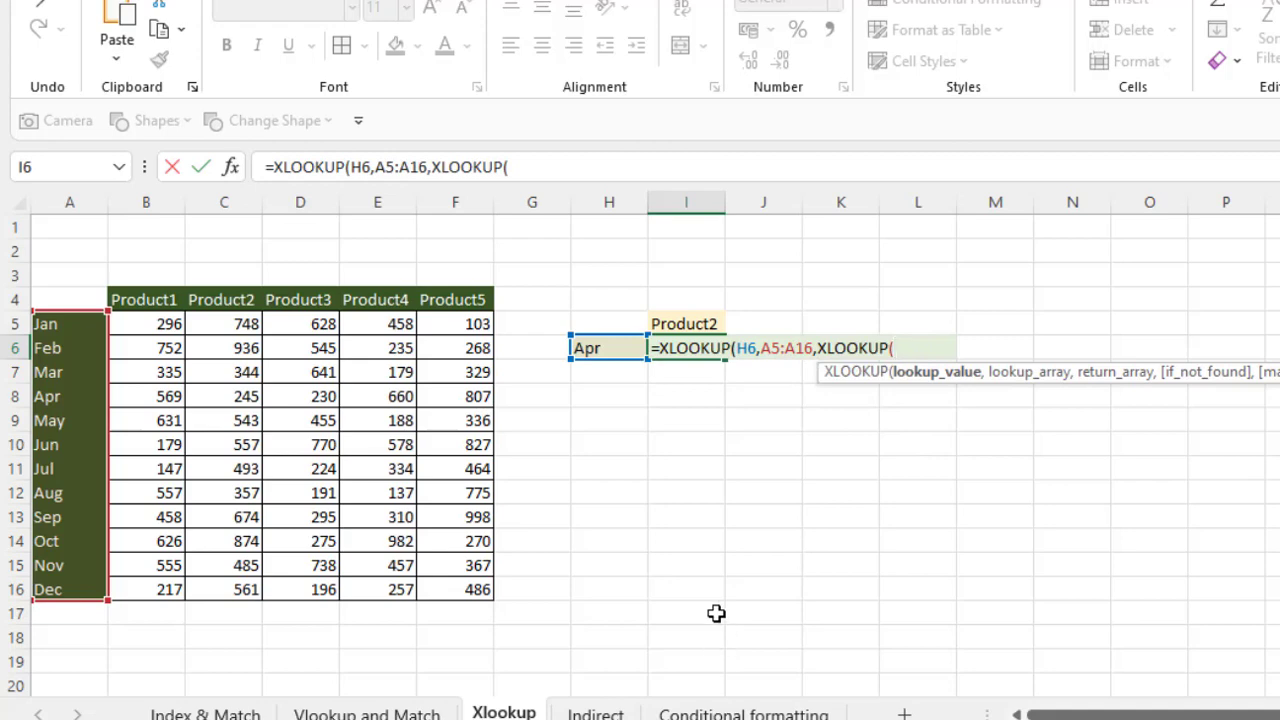
left_click(703, 322)
type(",")
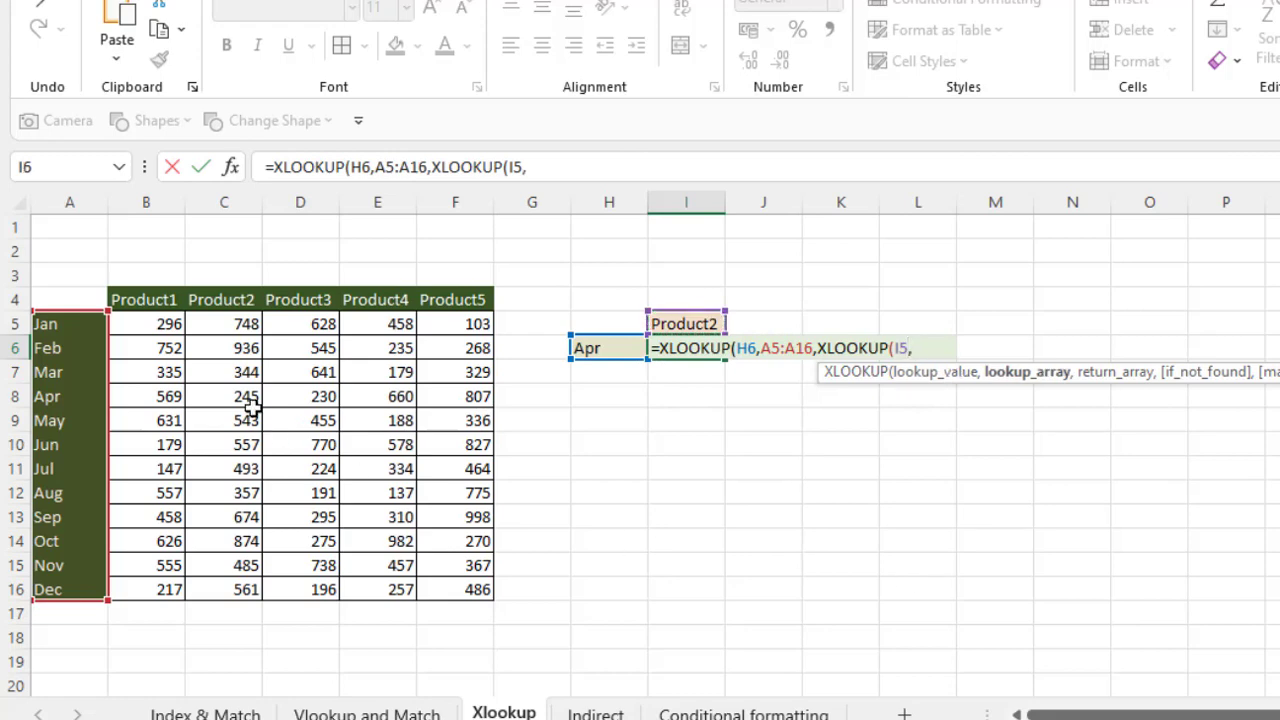
left_click_drag(149, 297, 455, 299)
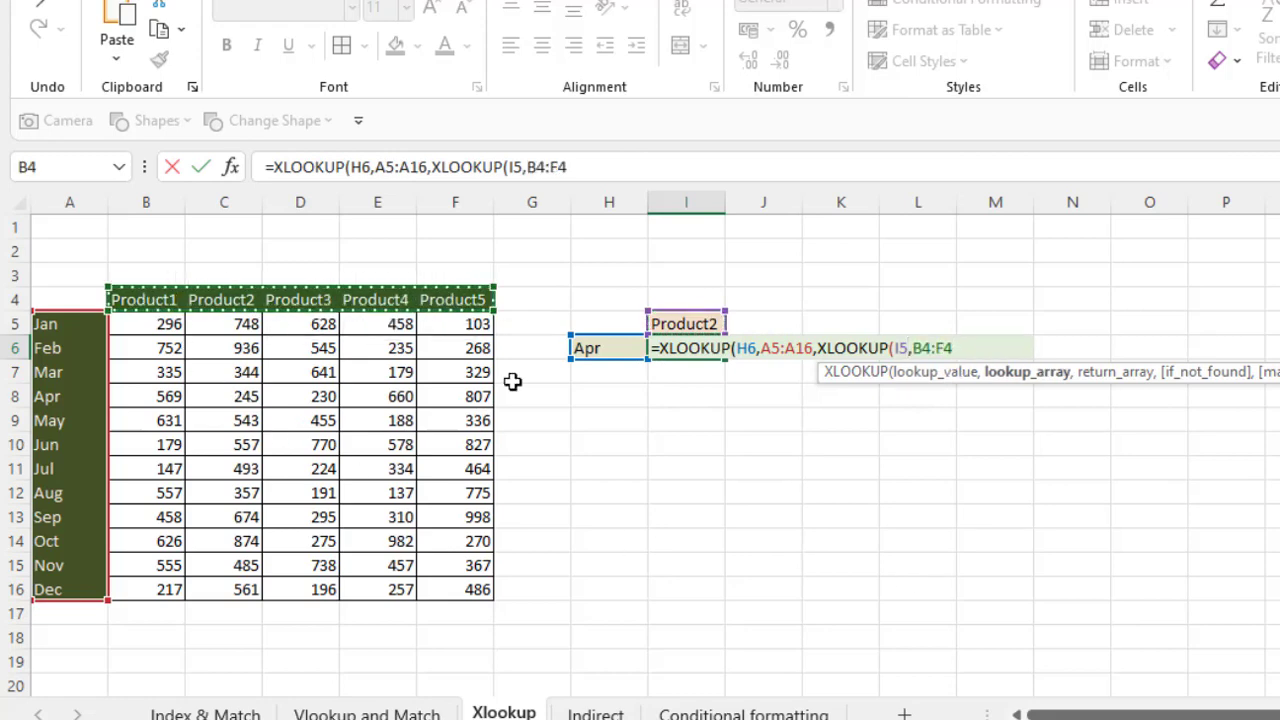
type(",")
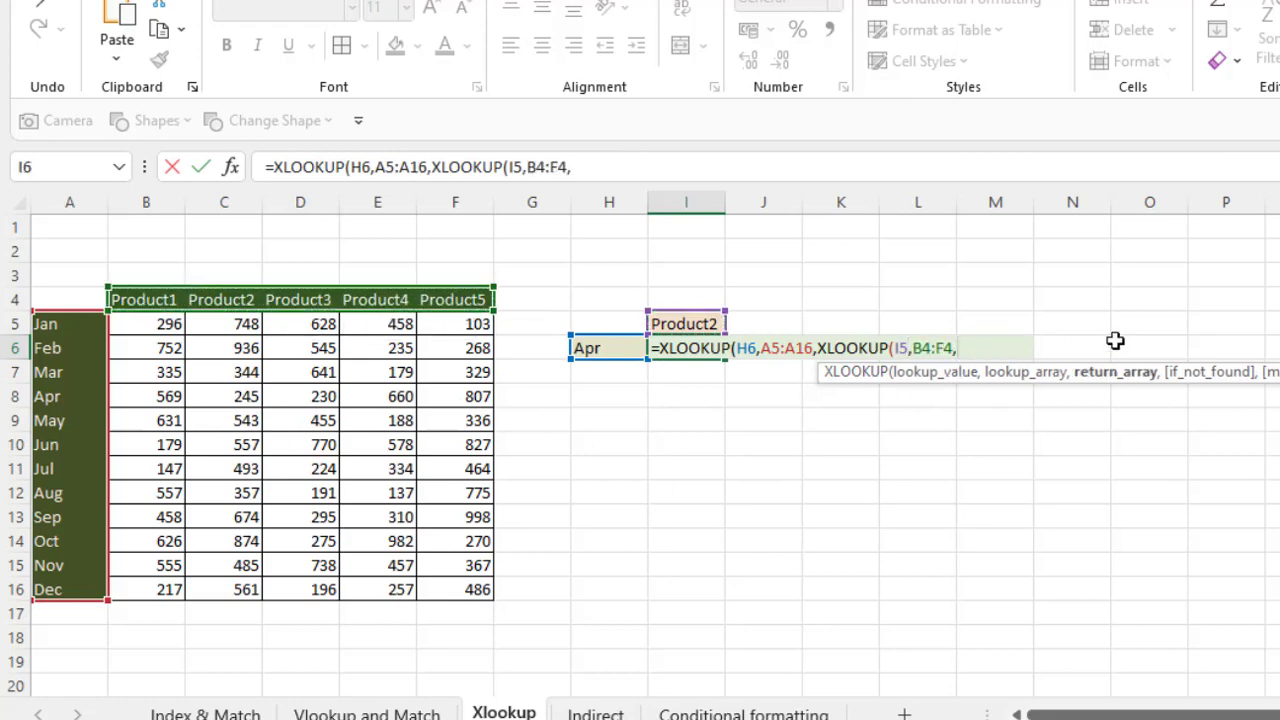
left_click_drag(163, 326, 449, 594)
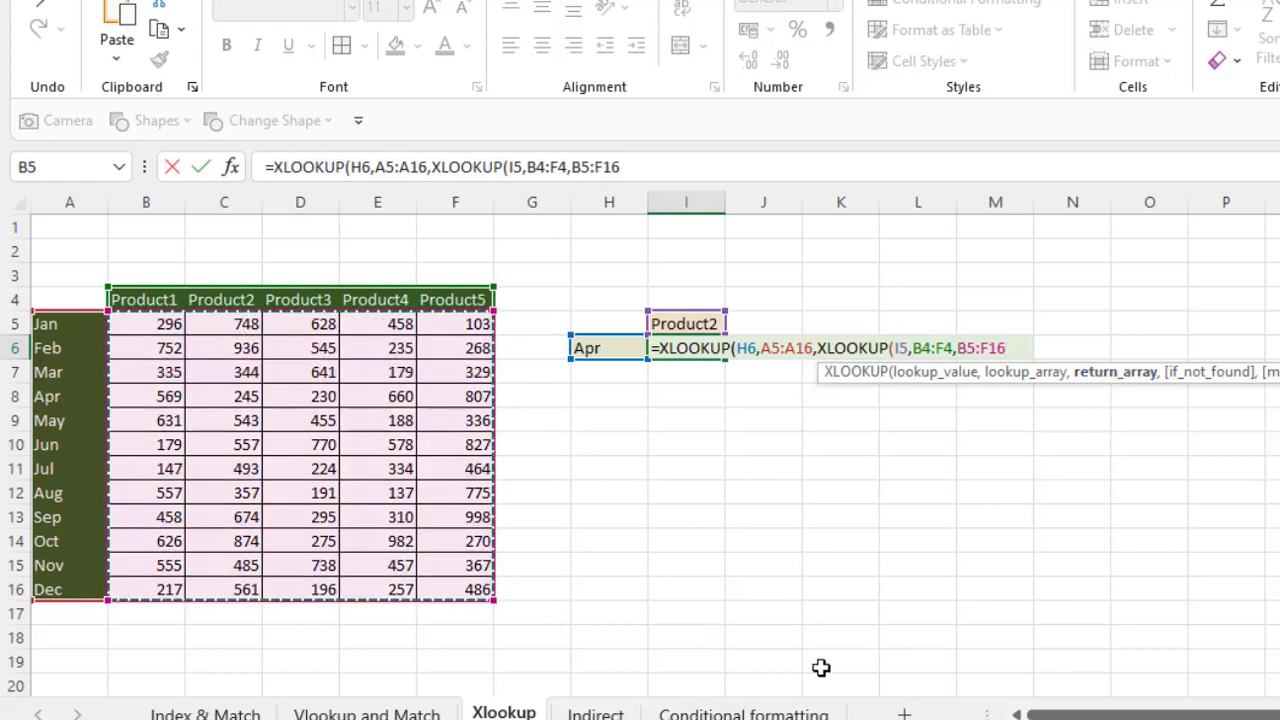
type(")")
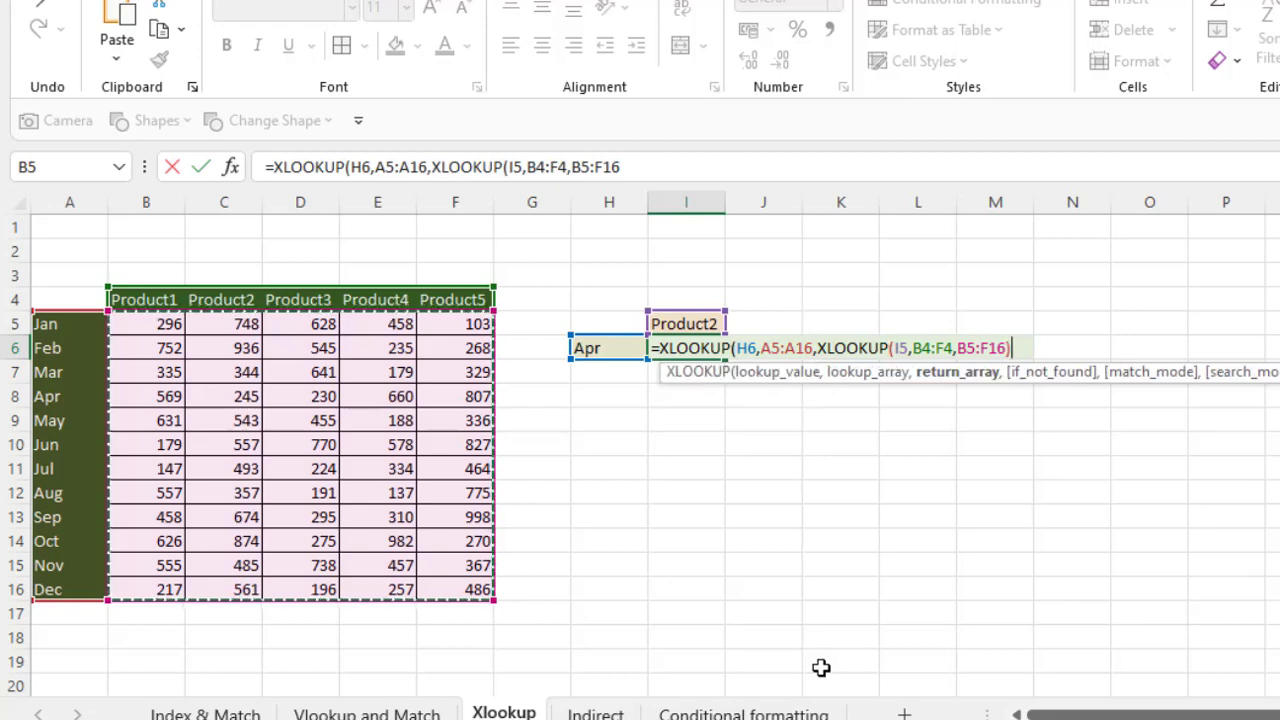
key("Return")
key("Return")
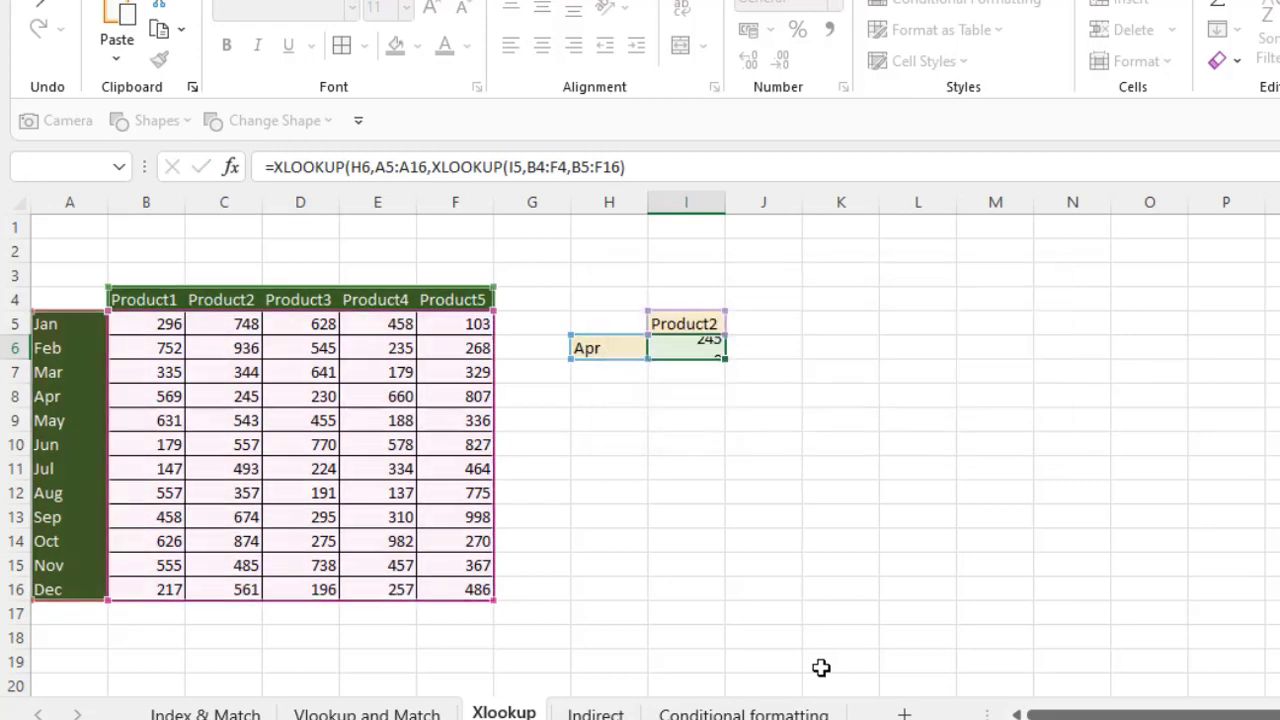
- Choose Dec in H6 so I6 shows 561, then go to the Indirect sheet
left_click(699, 349)
left_click(240, 396)
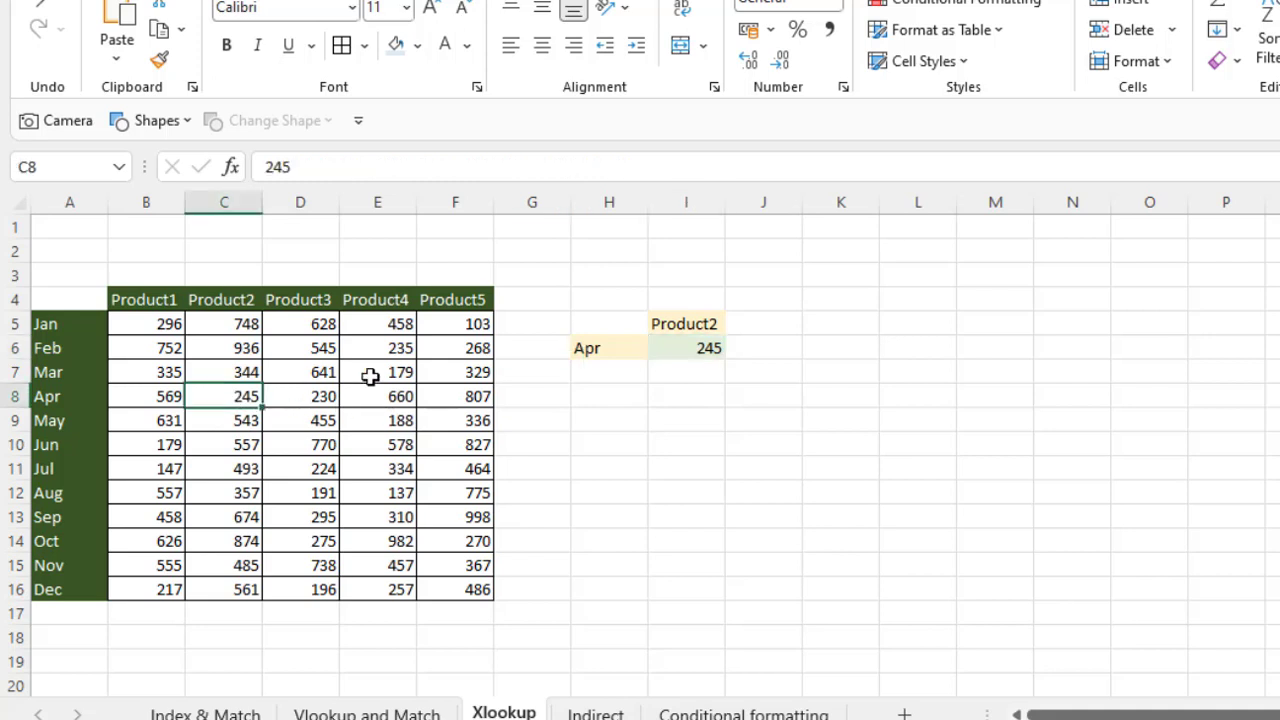
left_click(594, 349)
left_click(659, 349)
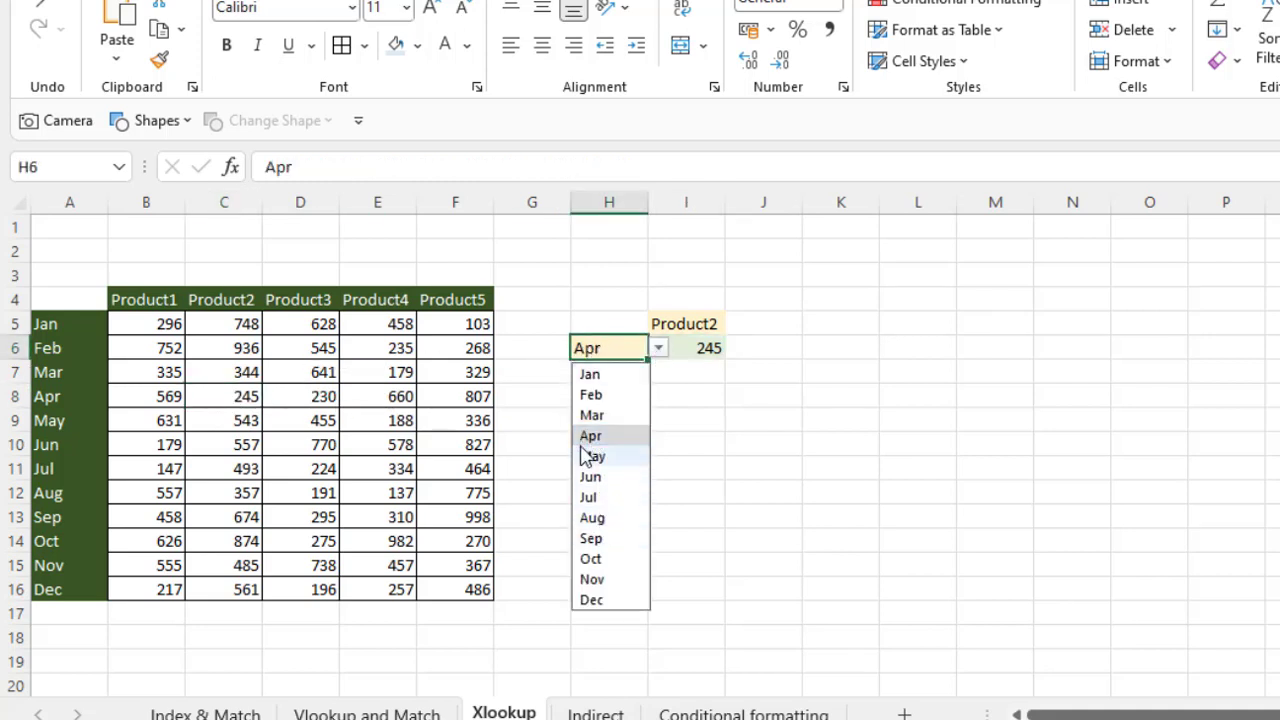
left_click(594, 601)
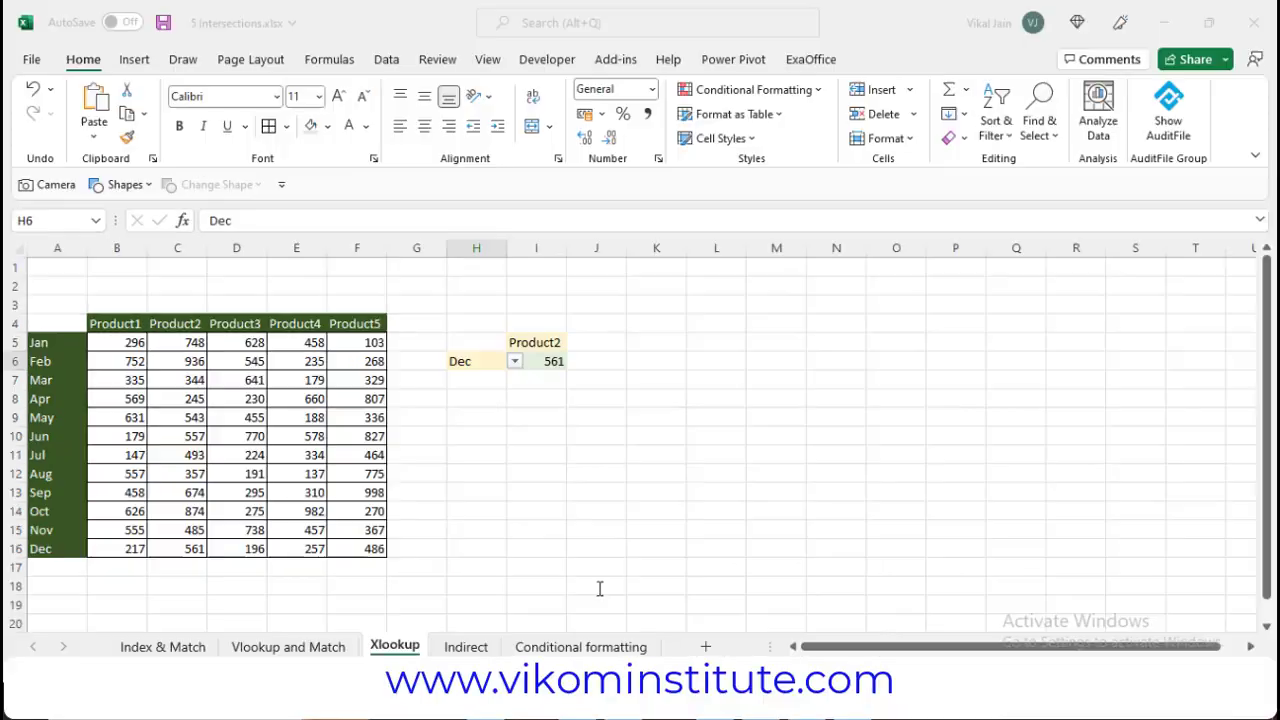
left_click(595, 712)
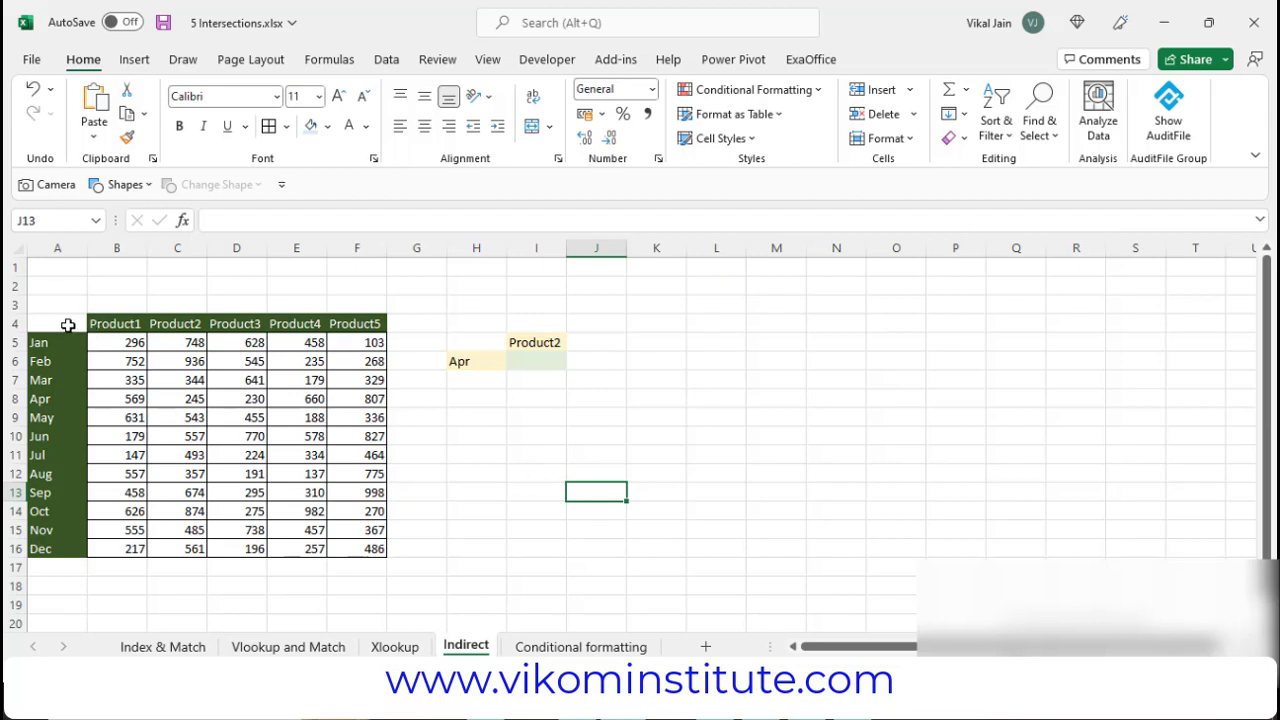
- Create names from A4:F16 using the top-row product headers and left-column month labels
left_click_drag(107, 323, 112, 530)
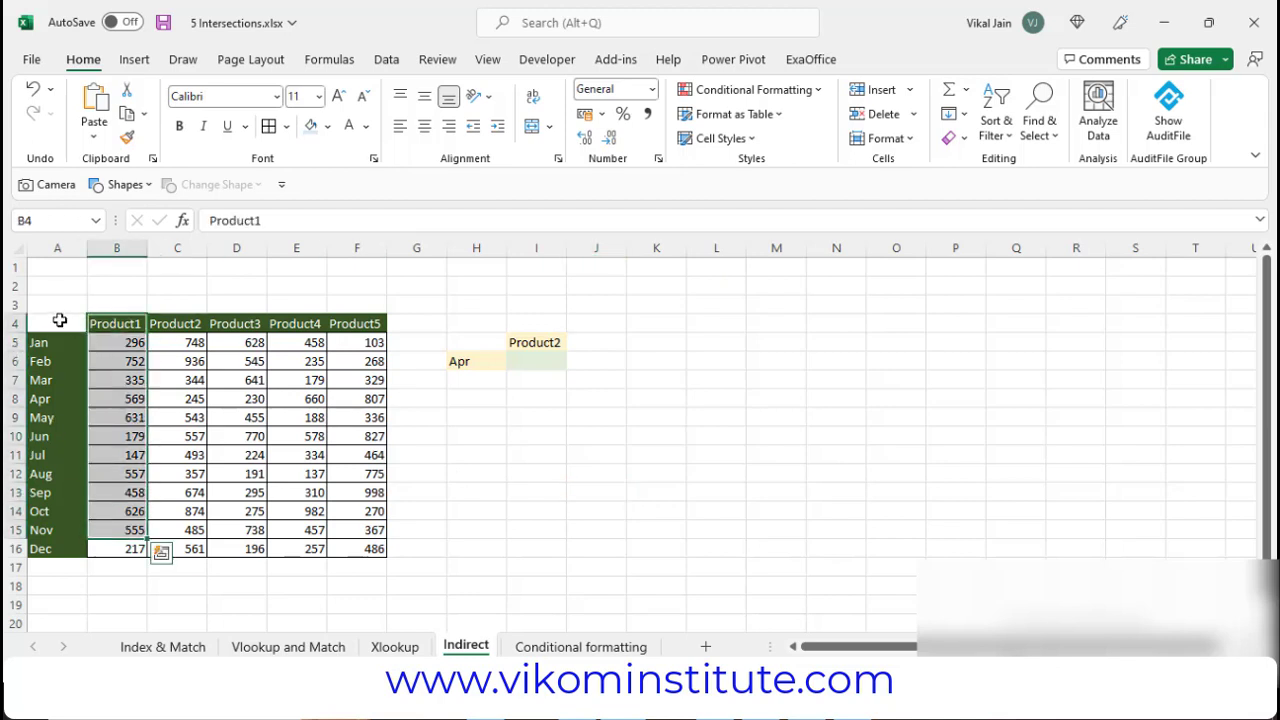
left_click_drag(80, 323, 352, 545)
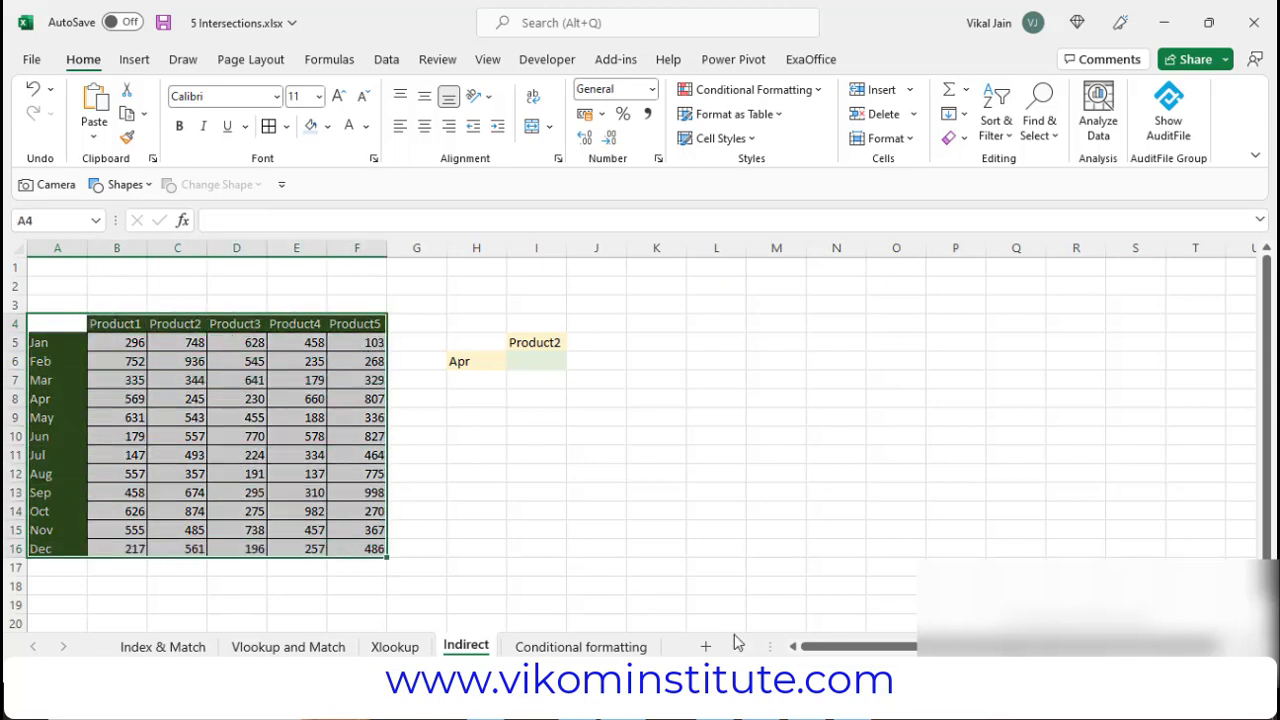
key("ctrl+shift+F3")
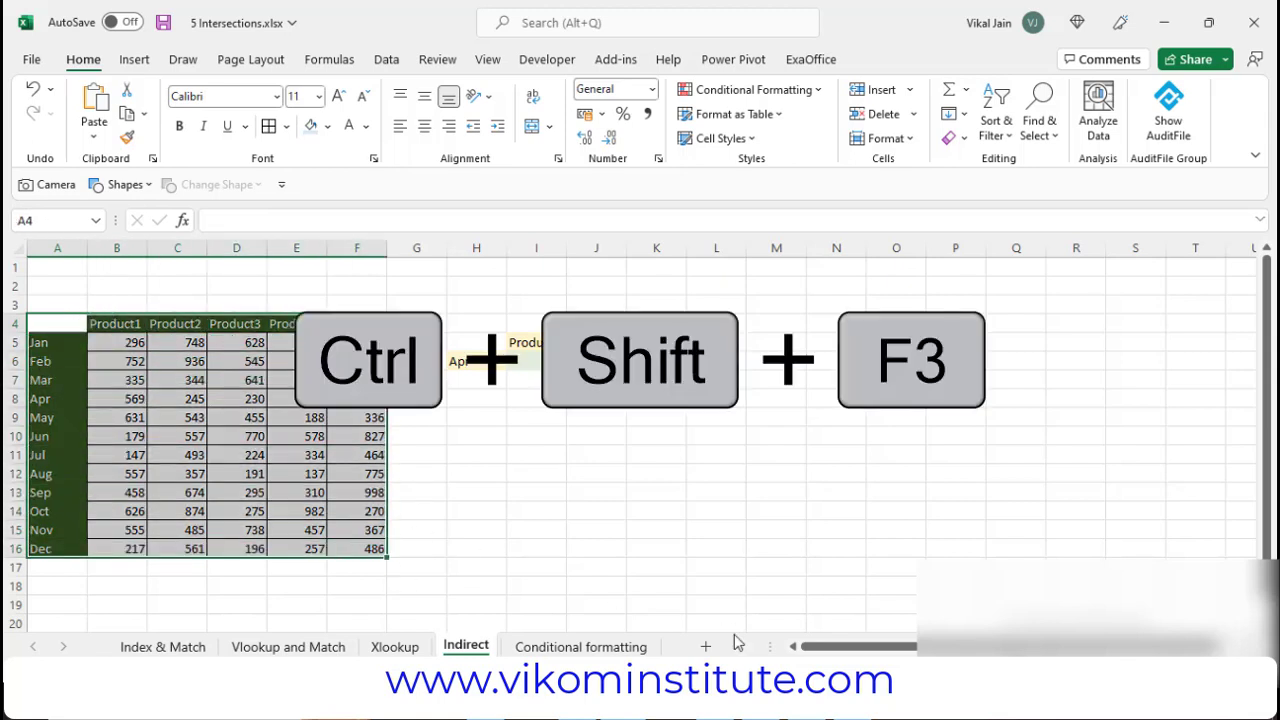
left_click_drag(957, 257, 539, 230)
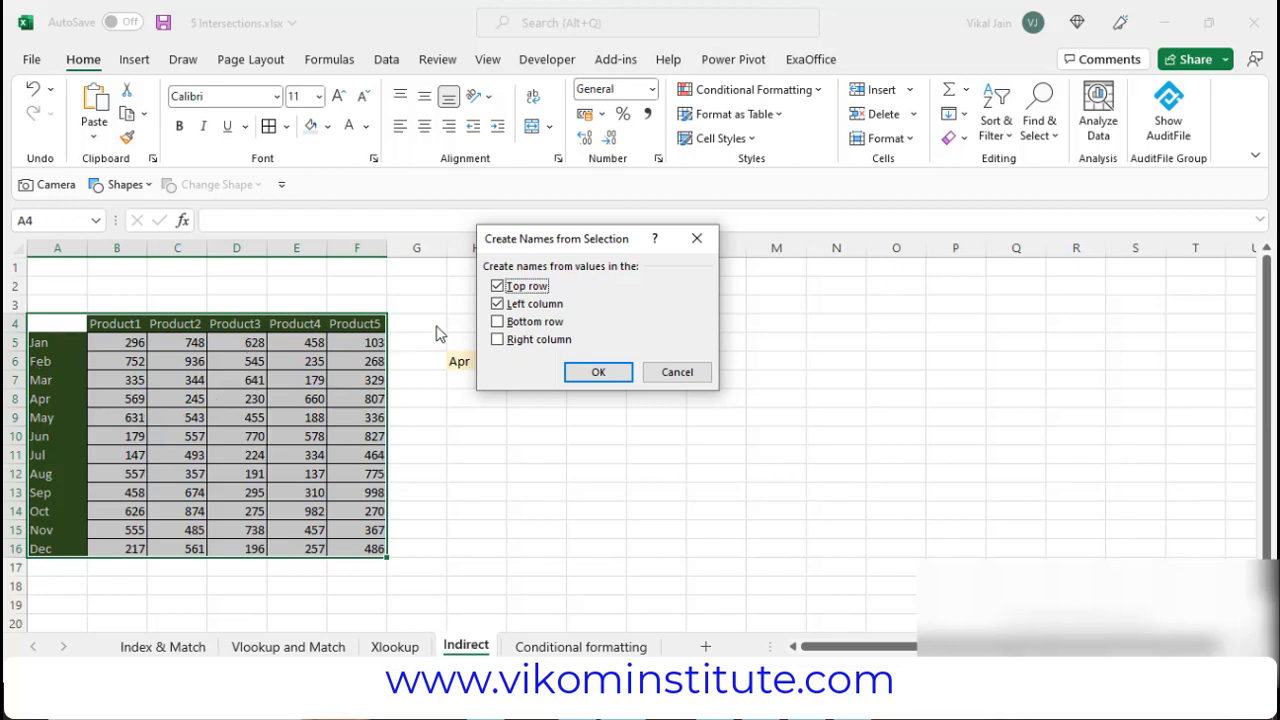
left_click(612, 376)
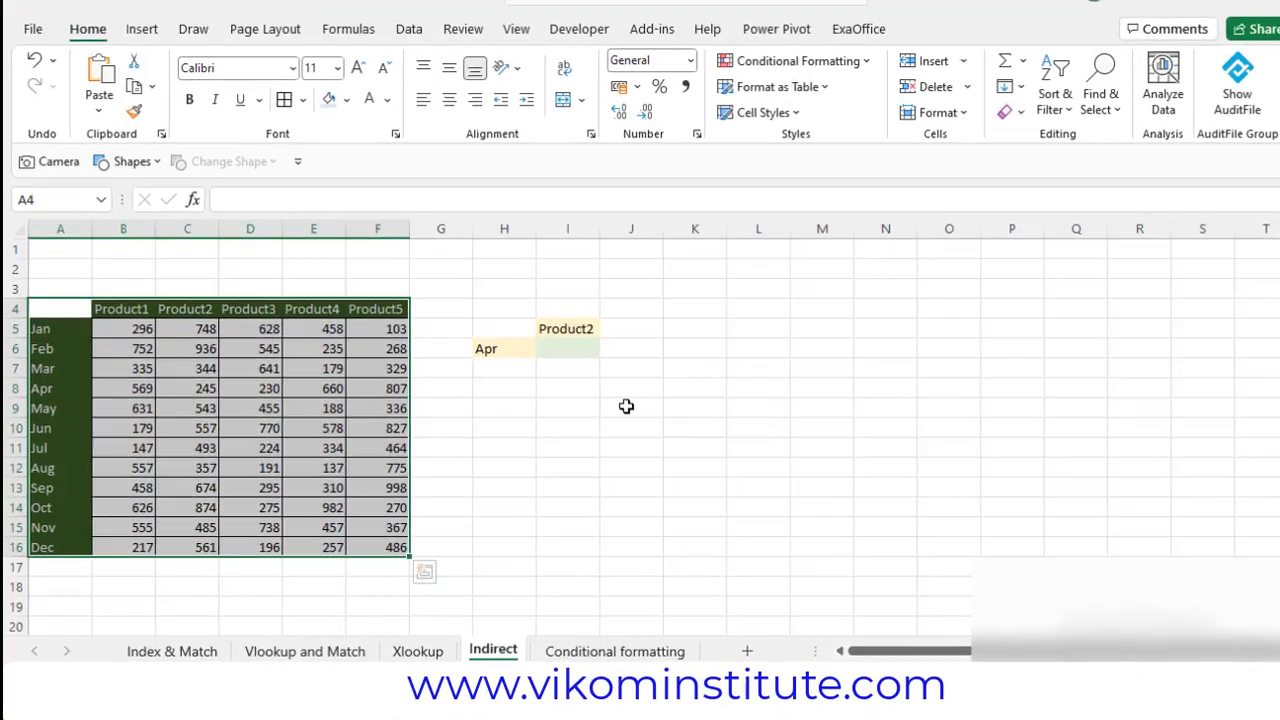
left_click(476, 455)
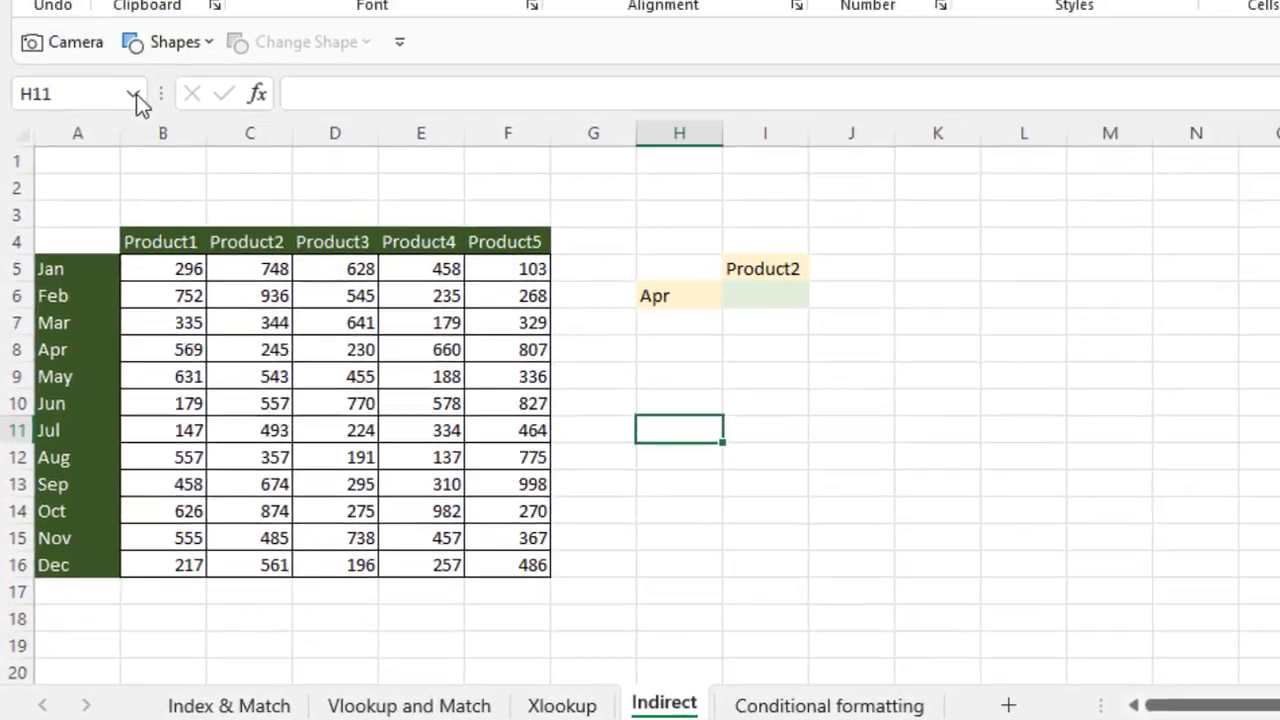
- Review the defined names, then begin I6 with =INDIRECT(H6)
left_click(133, 109)
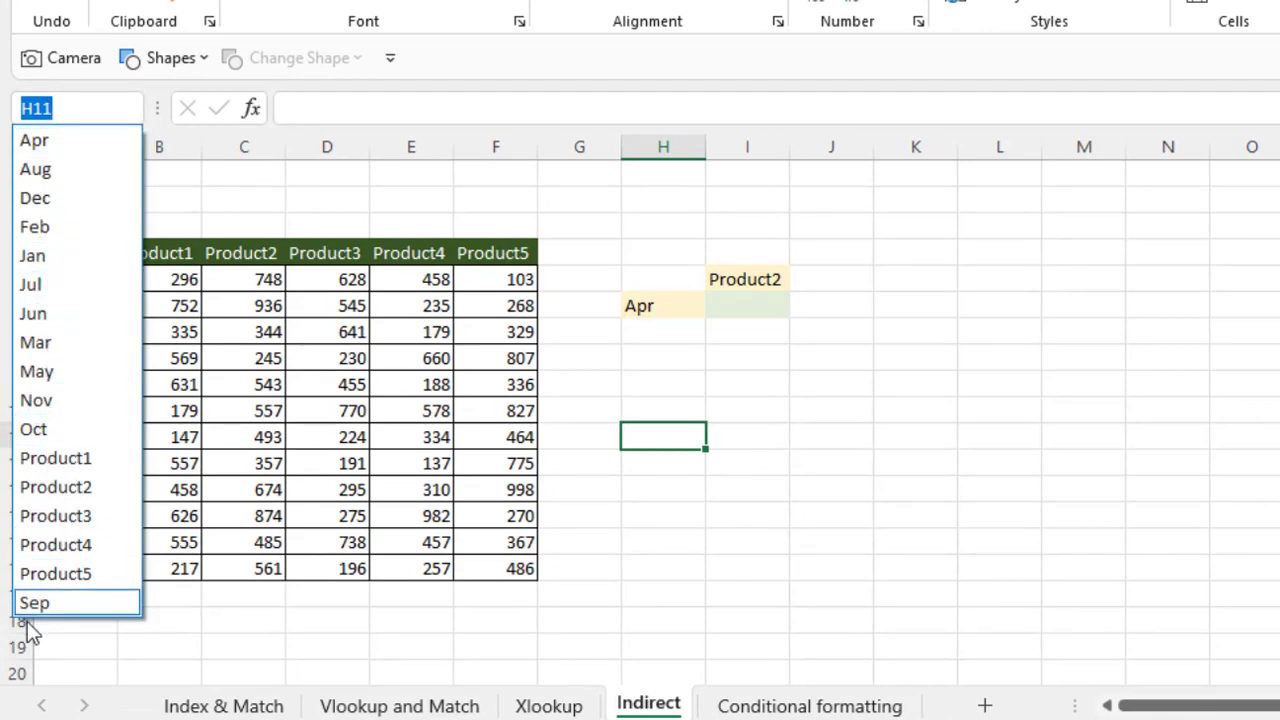
left_click(758, 367)
left_click(748, 303)
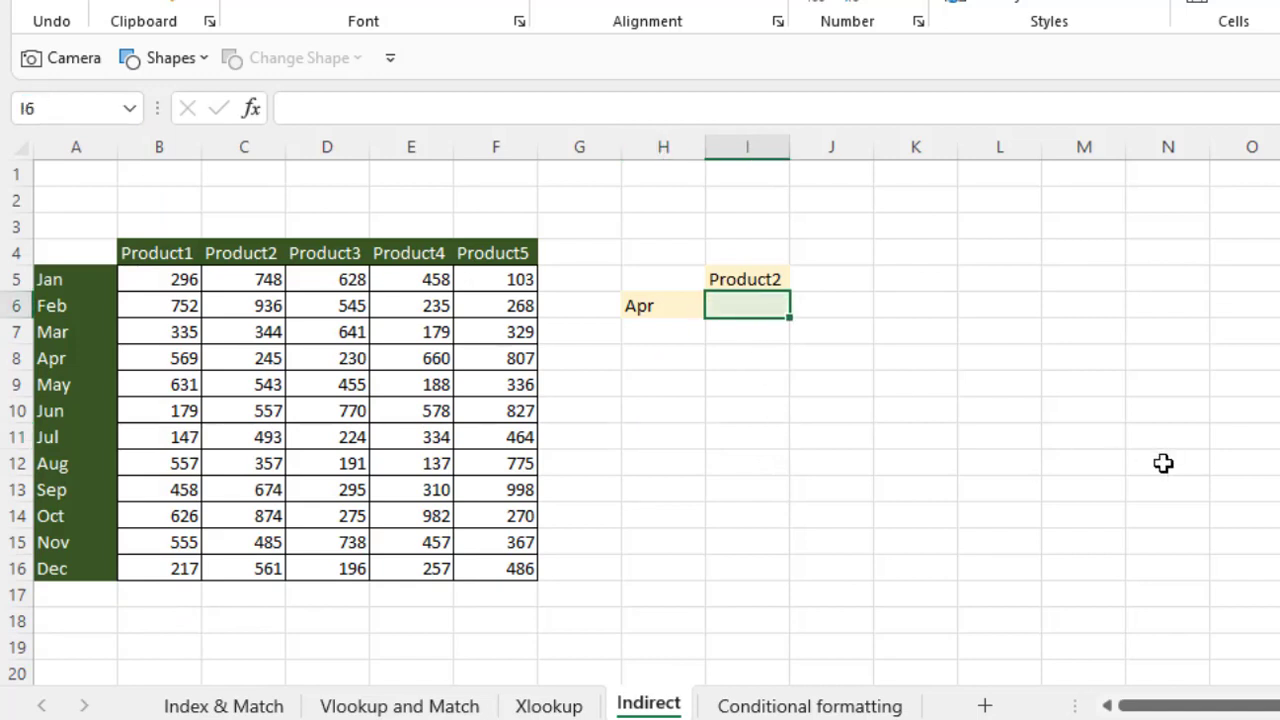
type("=in")
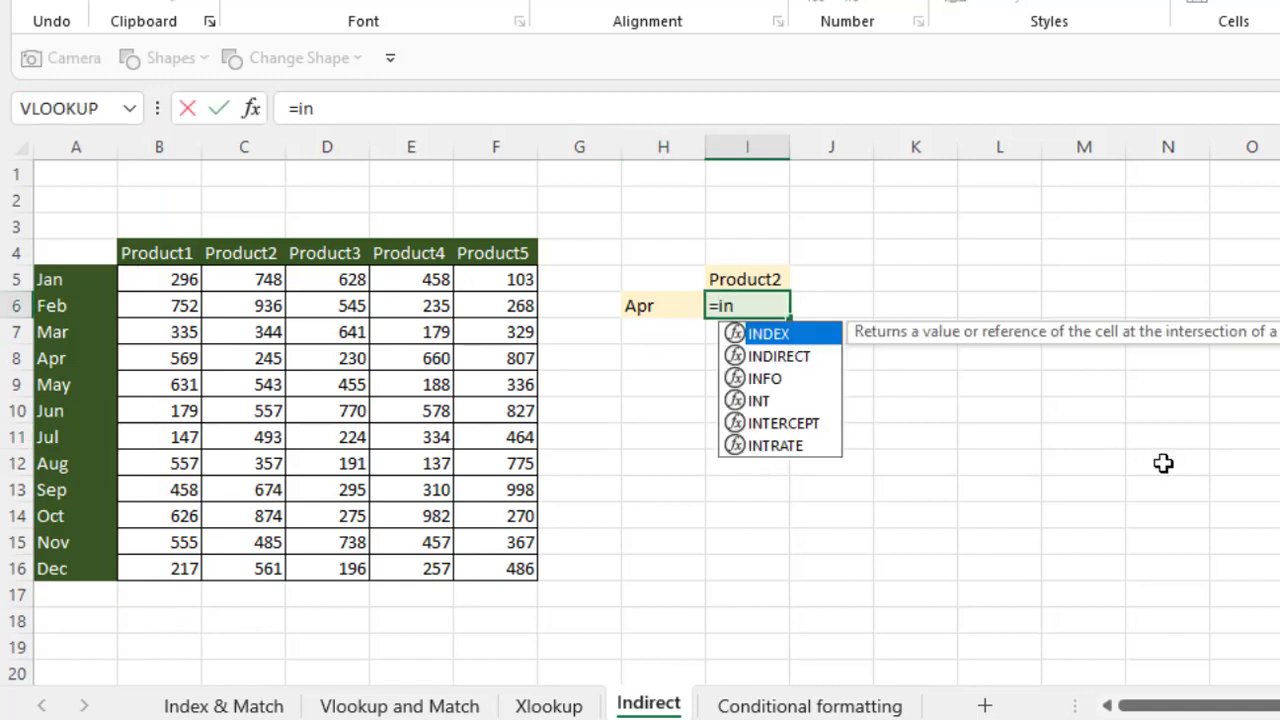
key("Down")
key("Tab")
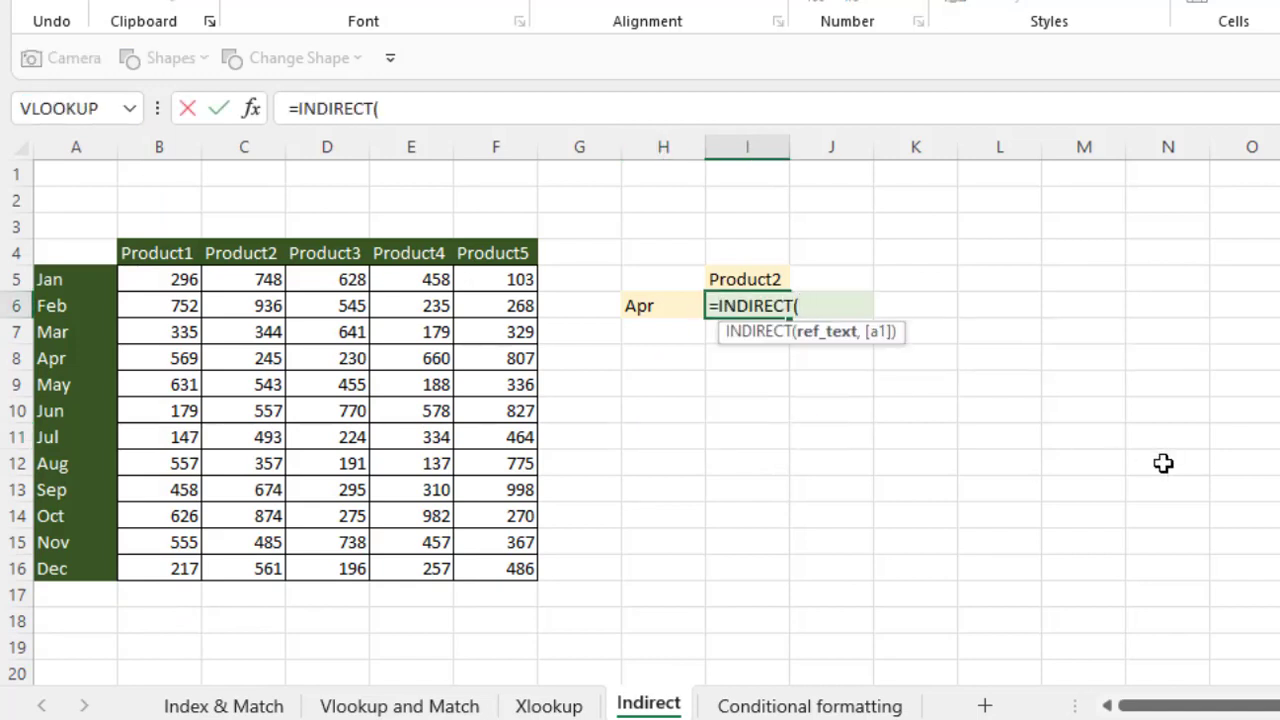
left_click(665, 310)
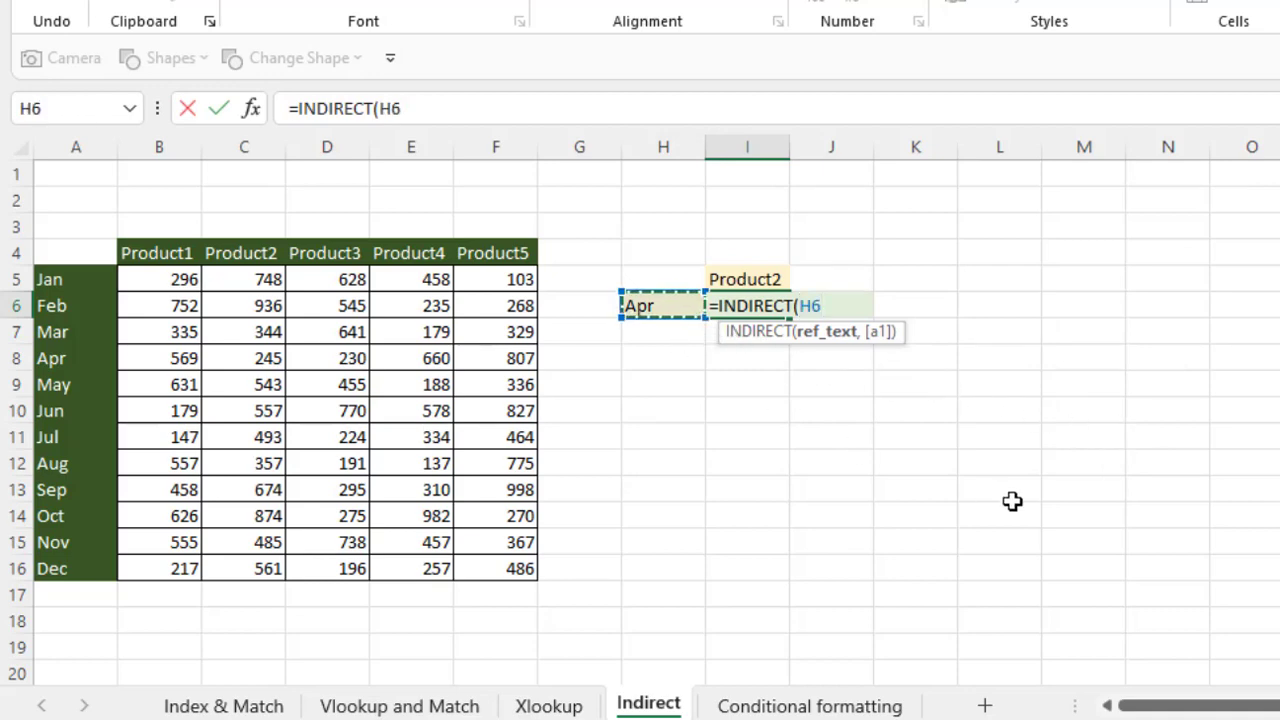
type(")")
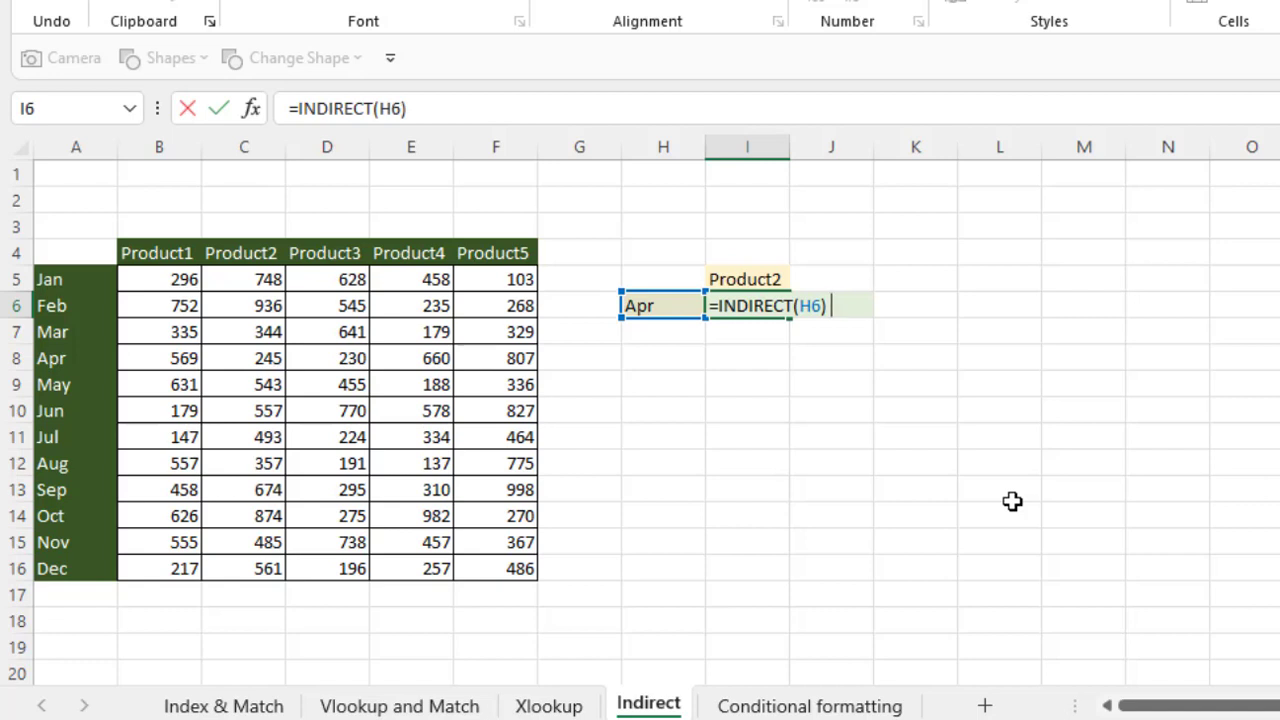
- Complete the intersection with INDIRECT(I5) so I6 returns 245
type("indi")
key("Tab")
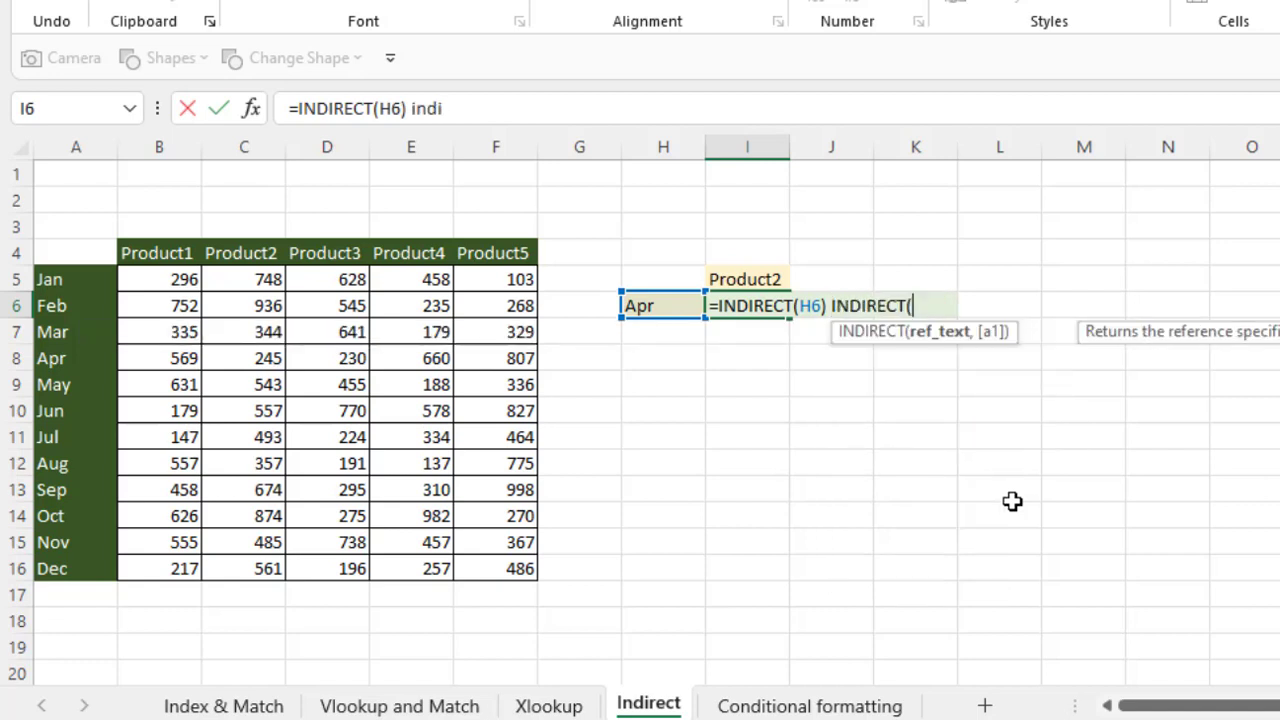
left_click(748, 279)
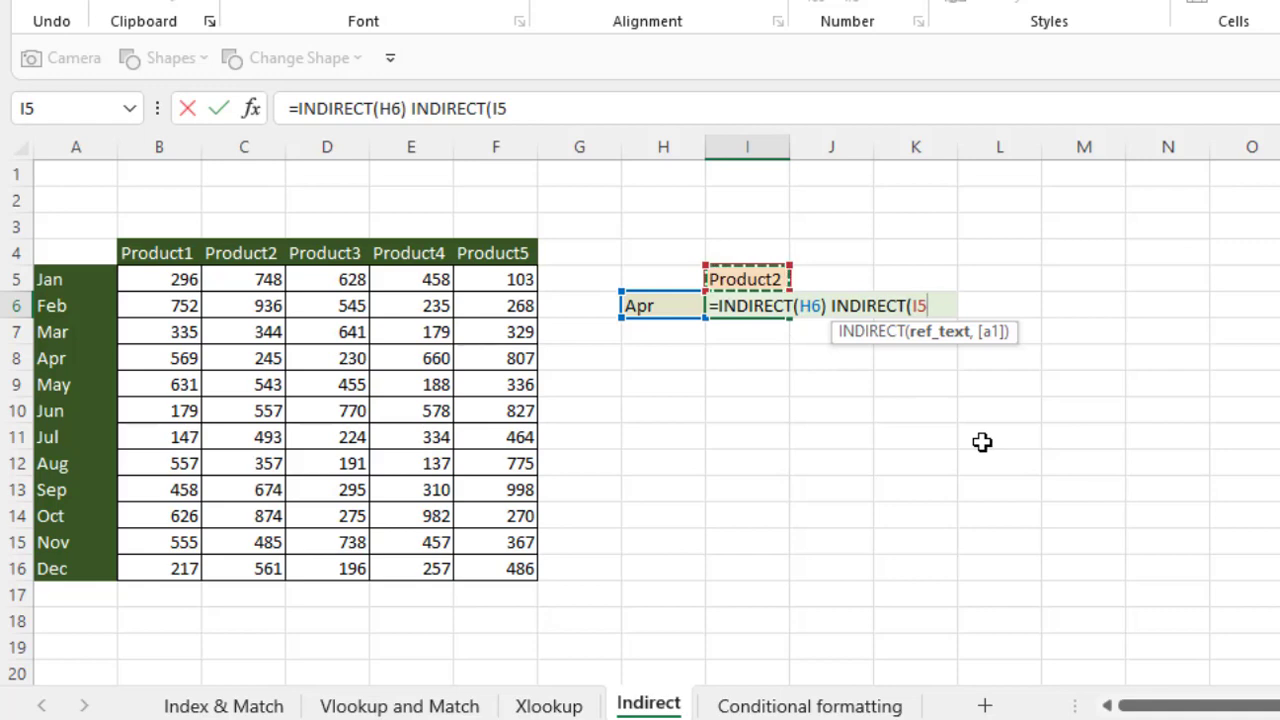
type(")")
key("Return")
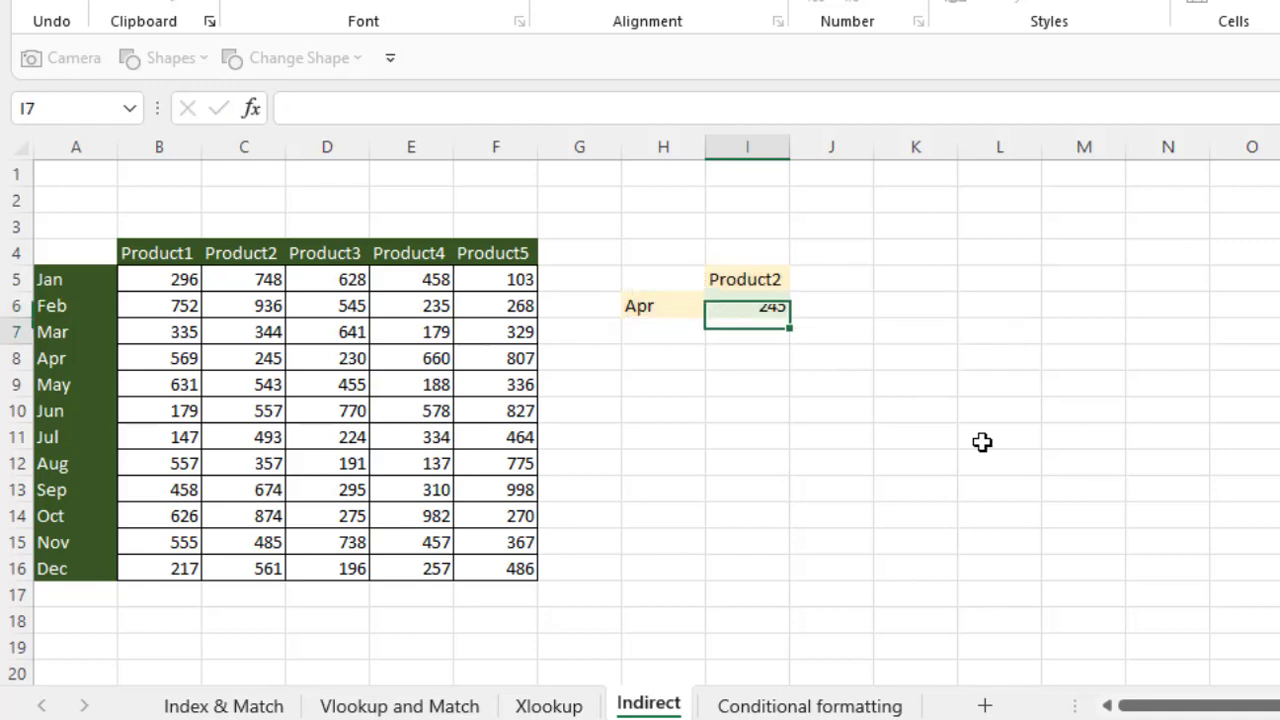
left_click(749, 306)
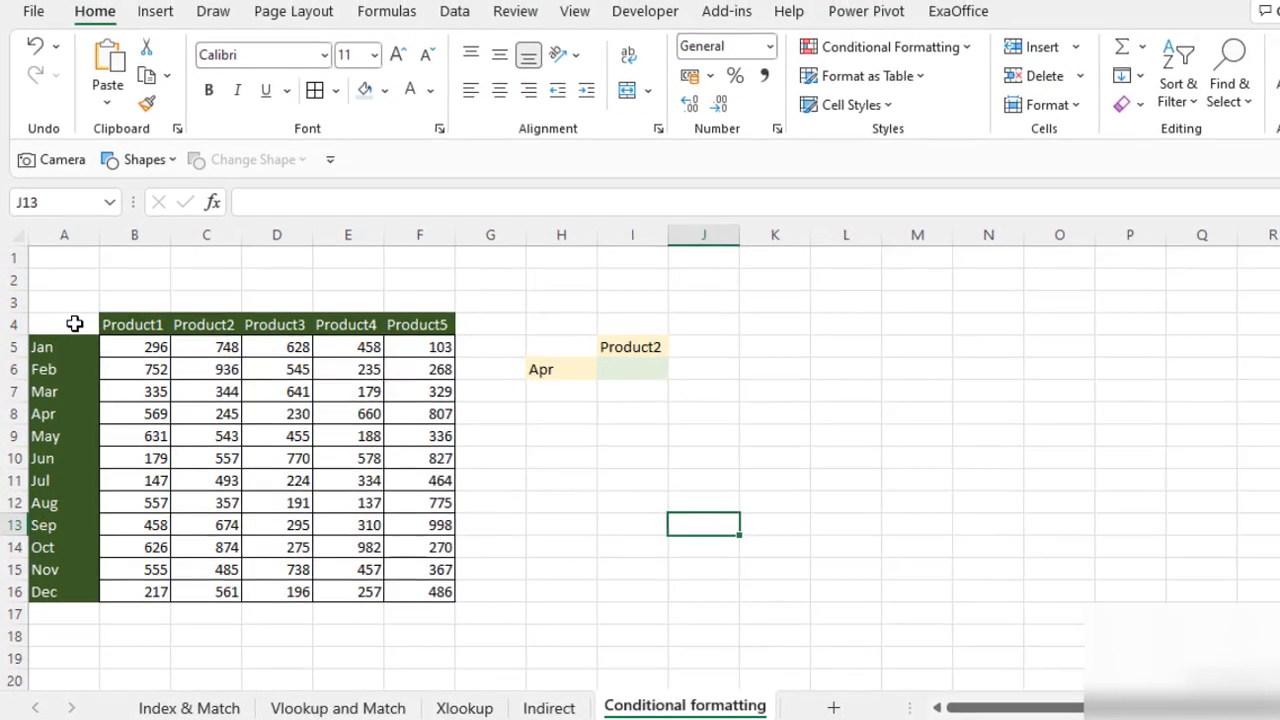
- Select A4:F16 and start a new formula-based conditional formatting rule
left_click_drag(76, 283, 408, 590)
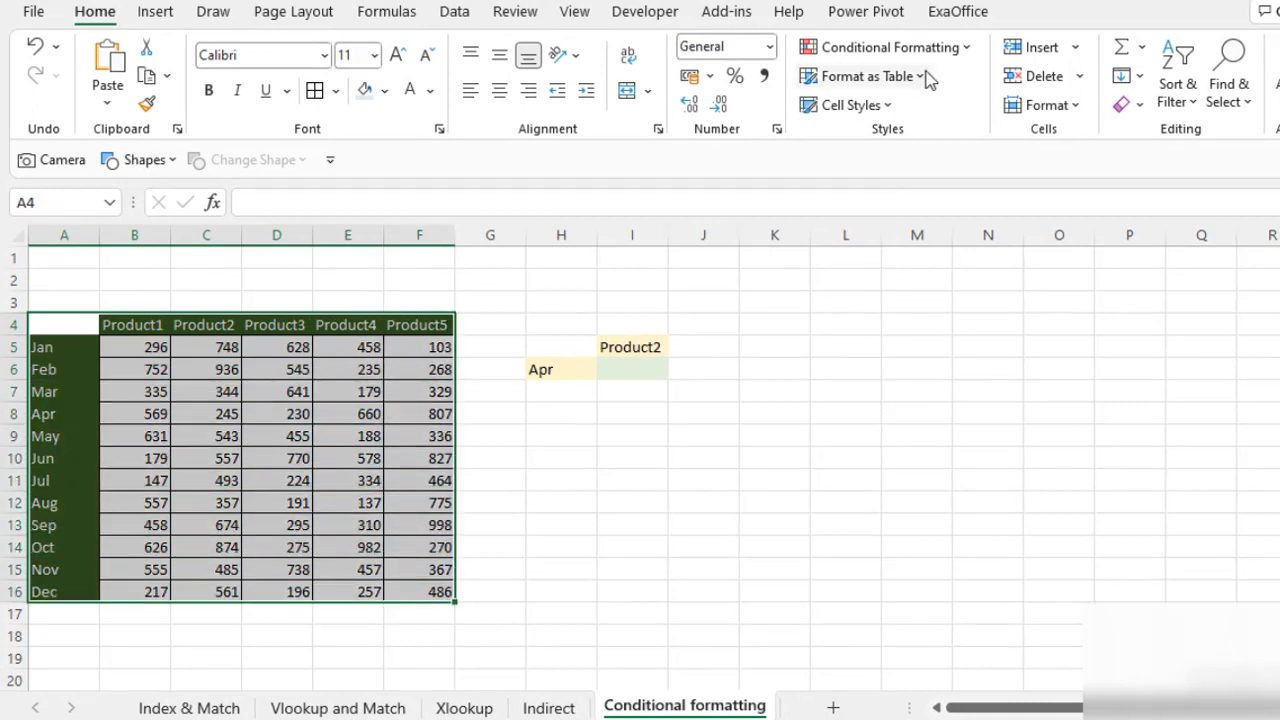
left_click(961, 48)
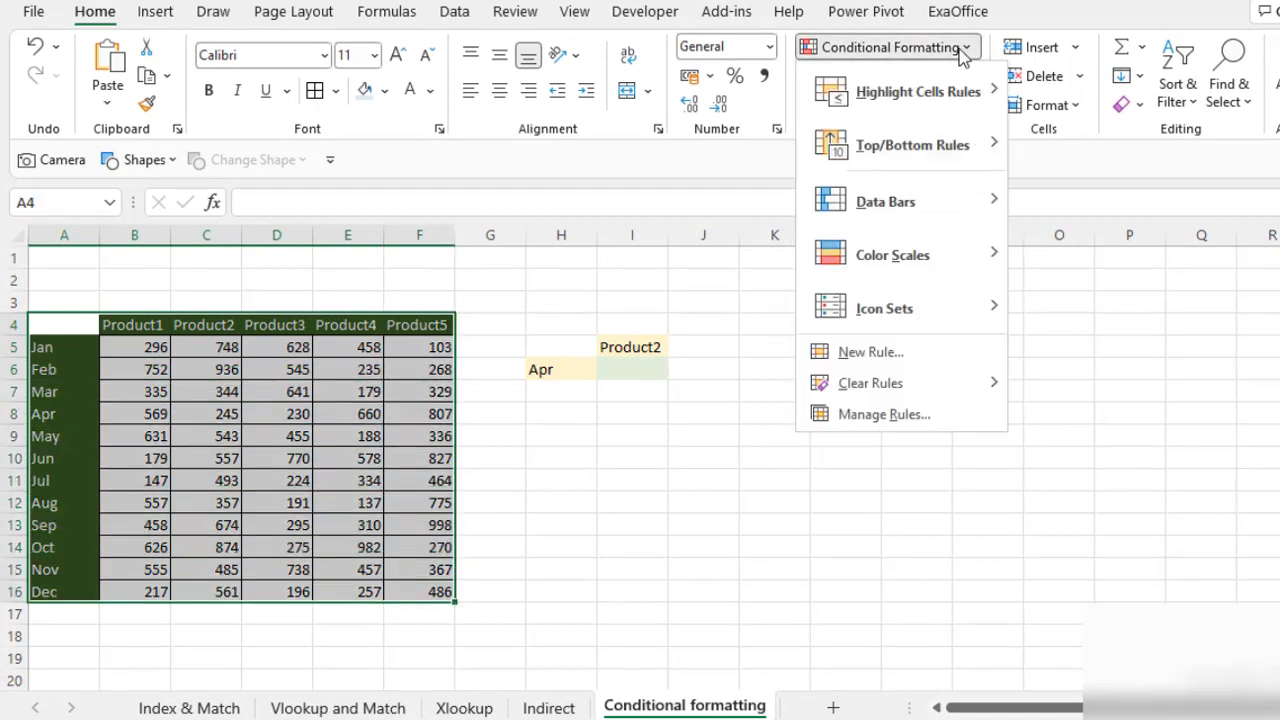
left_click(868, 352)
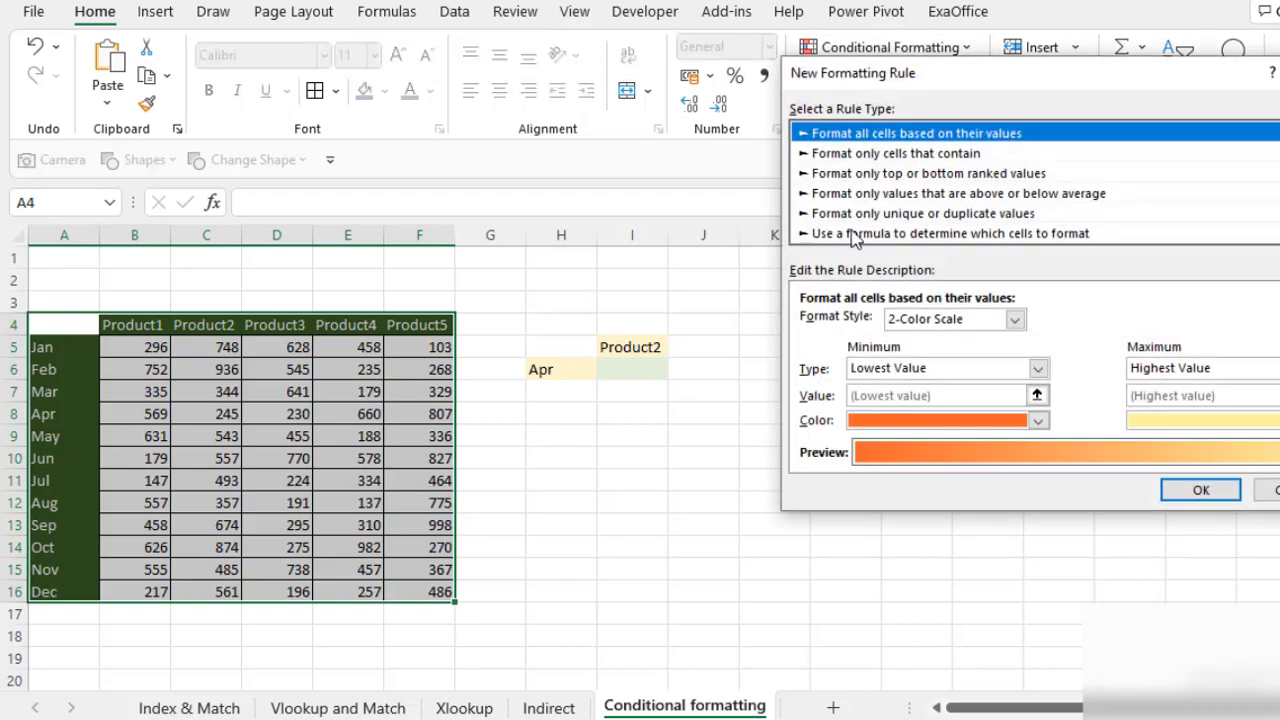
left_click(852, 234)
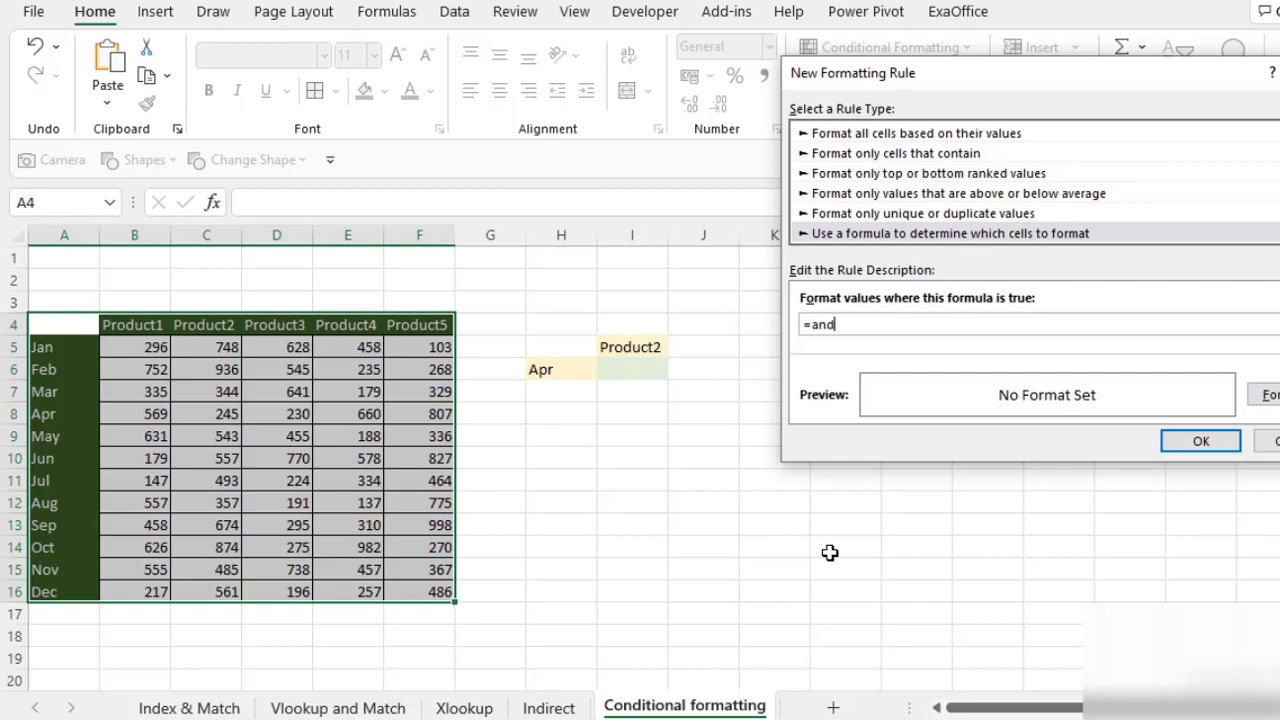
- Enter the rule formula =and($H$6=$A4,$I$5=A$4) and open its format settings
type("(")
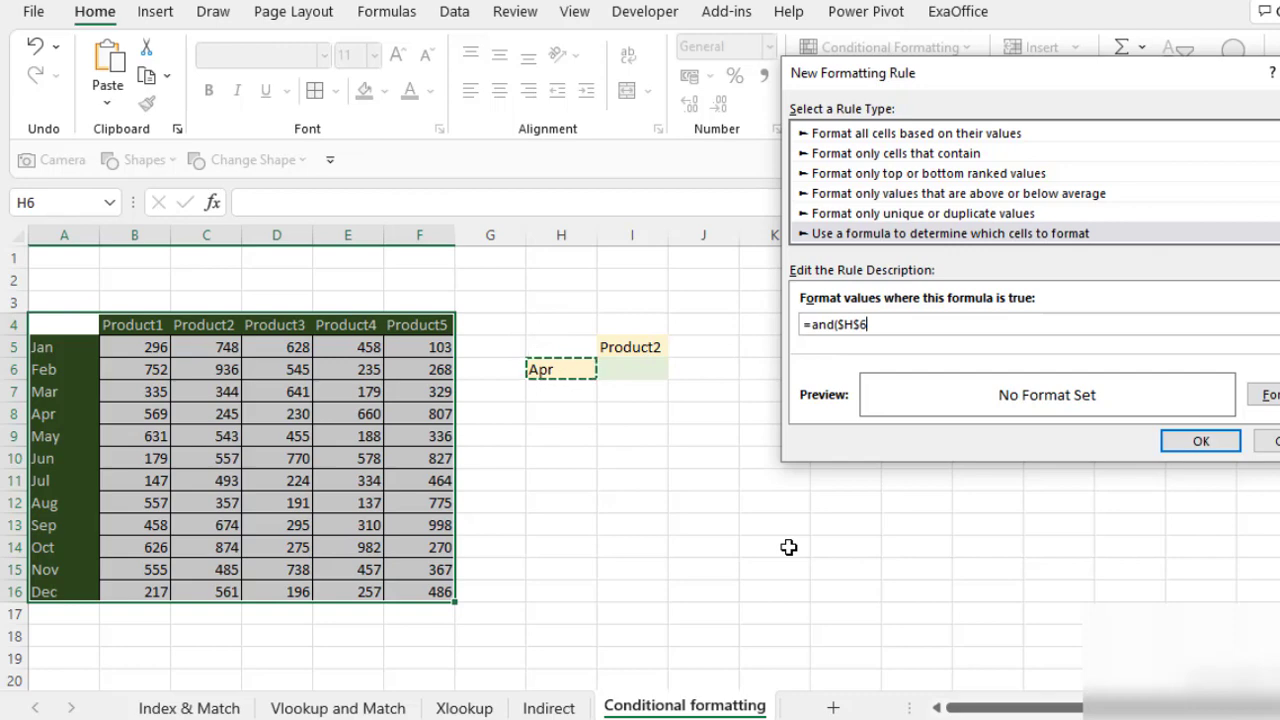
type("=")
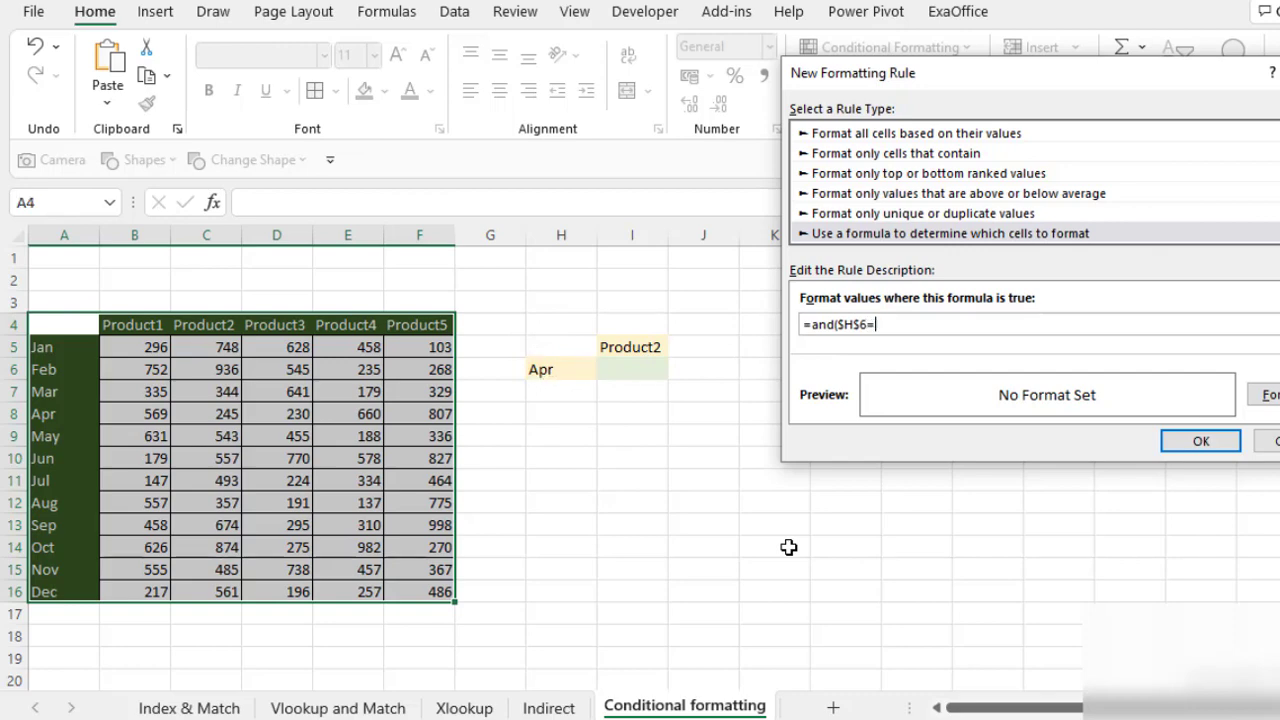
left_click(66, 325)
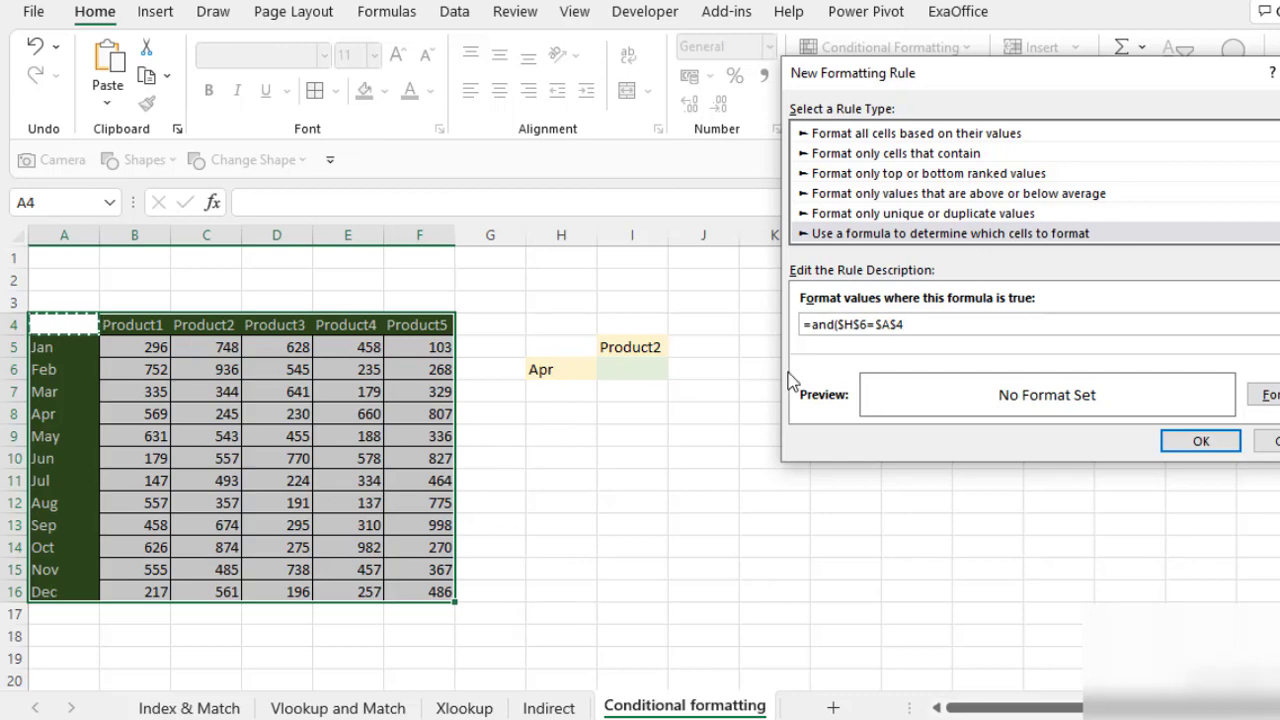
key("F4")
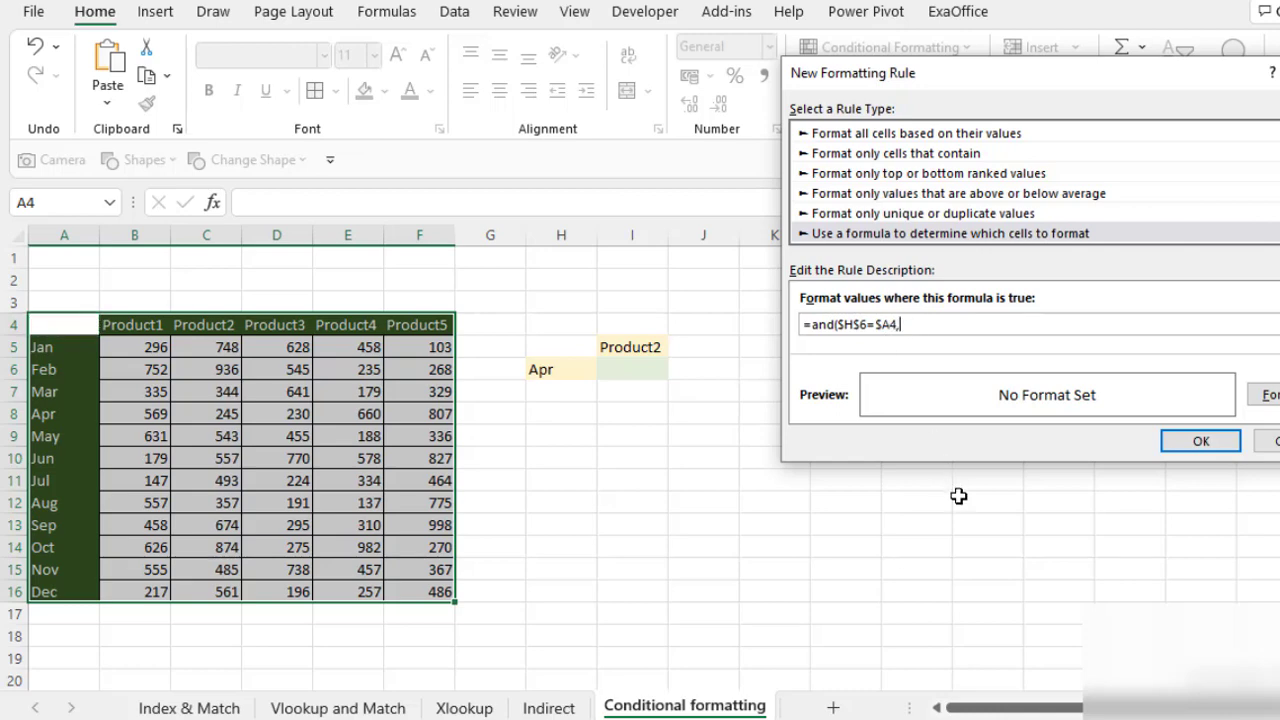
left_click(650, 346)
left_click(66, 328)
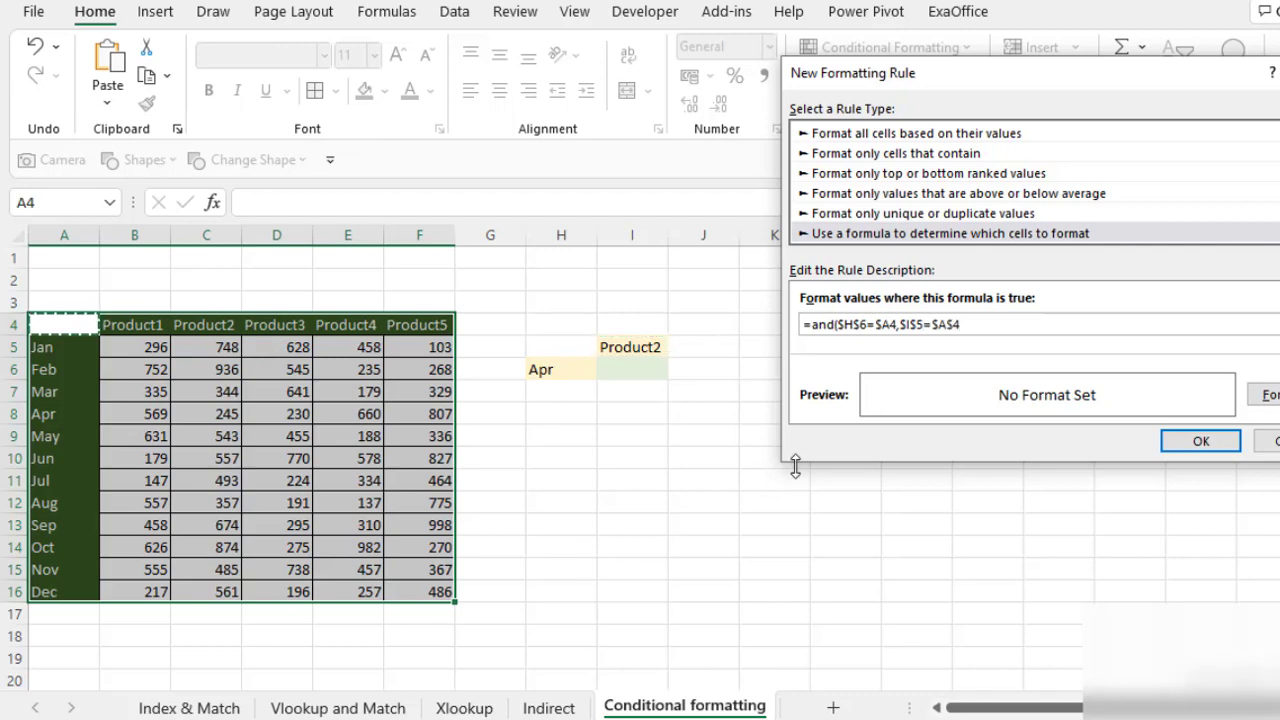
left_click(937, 324)
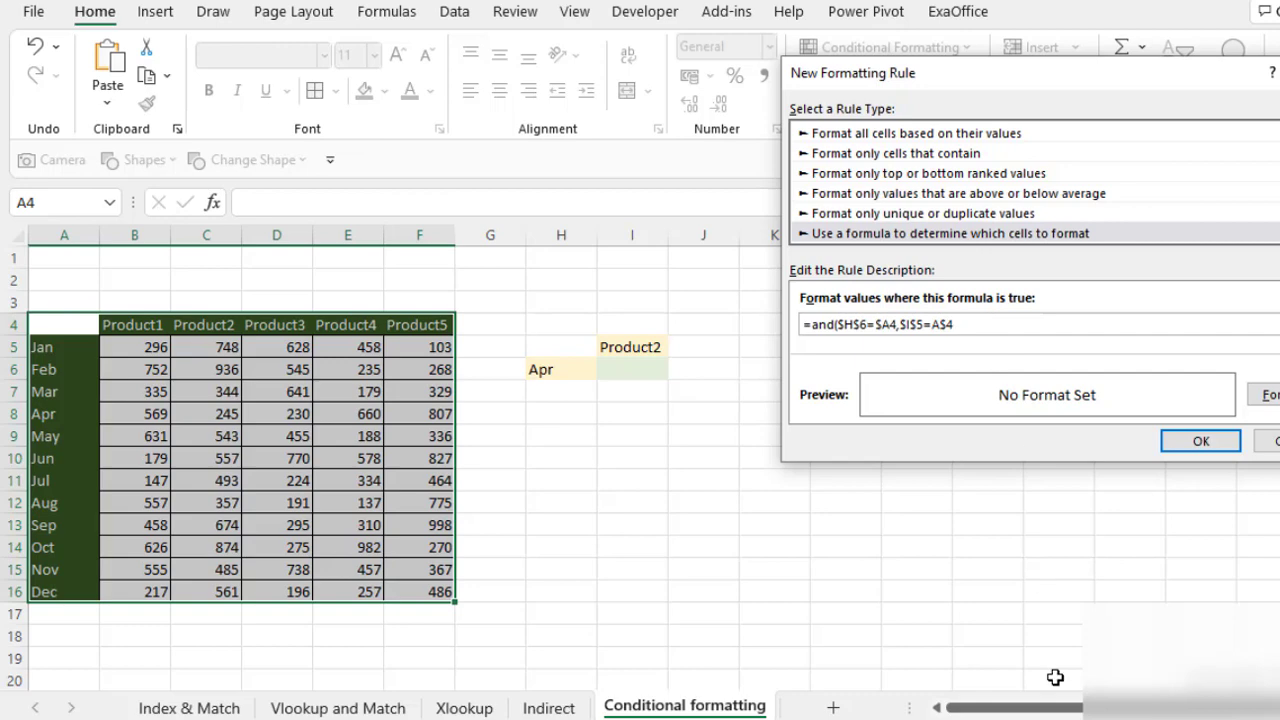
key("Tab")
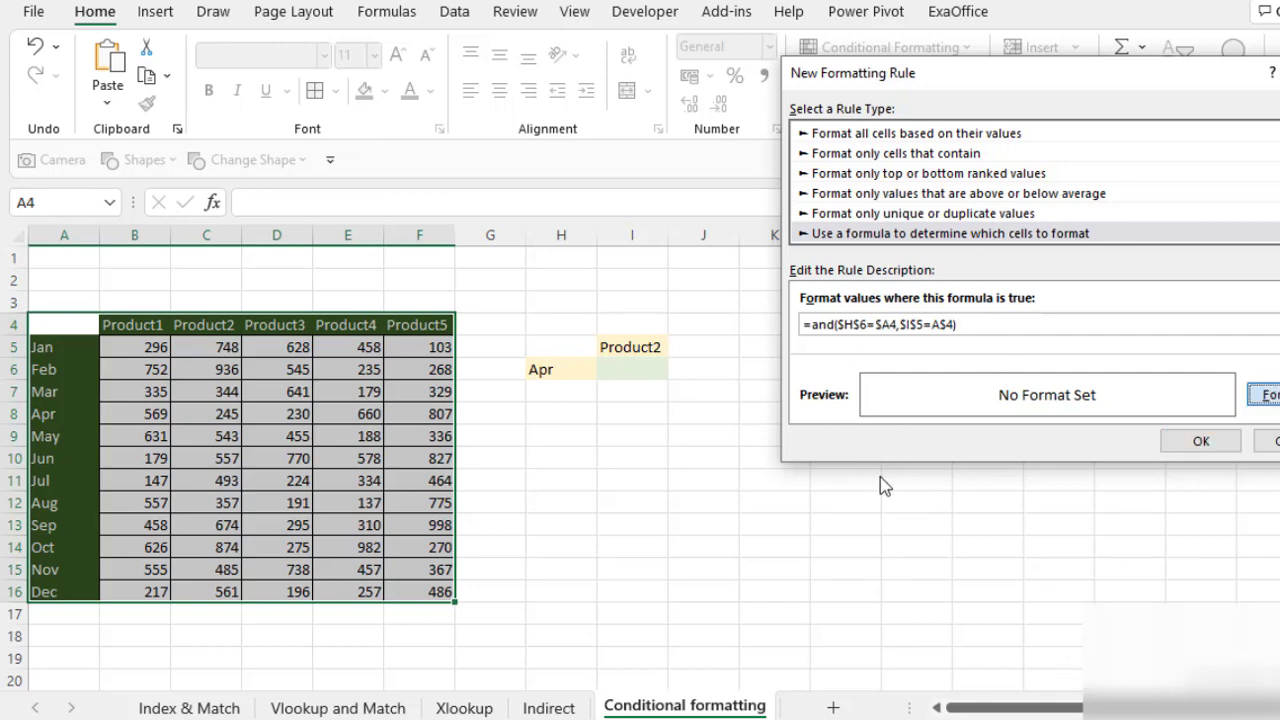
key("Return")
- Format matches with black fill and white font, and apply the rule to highlight C8 (245)
left_click(991, 12)
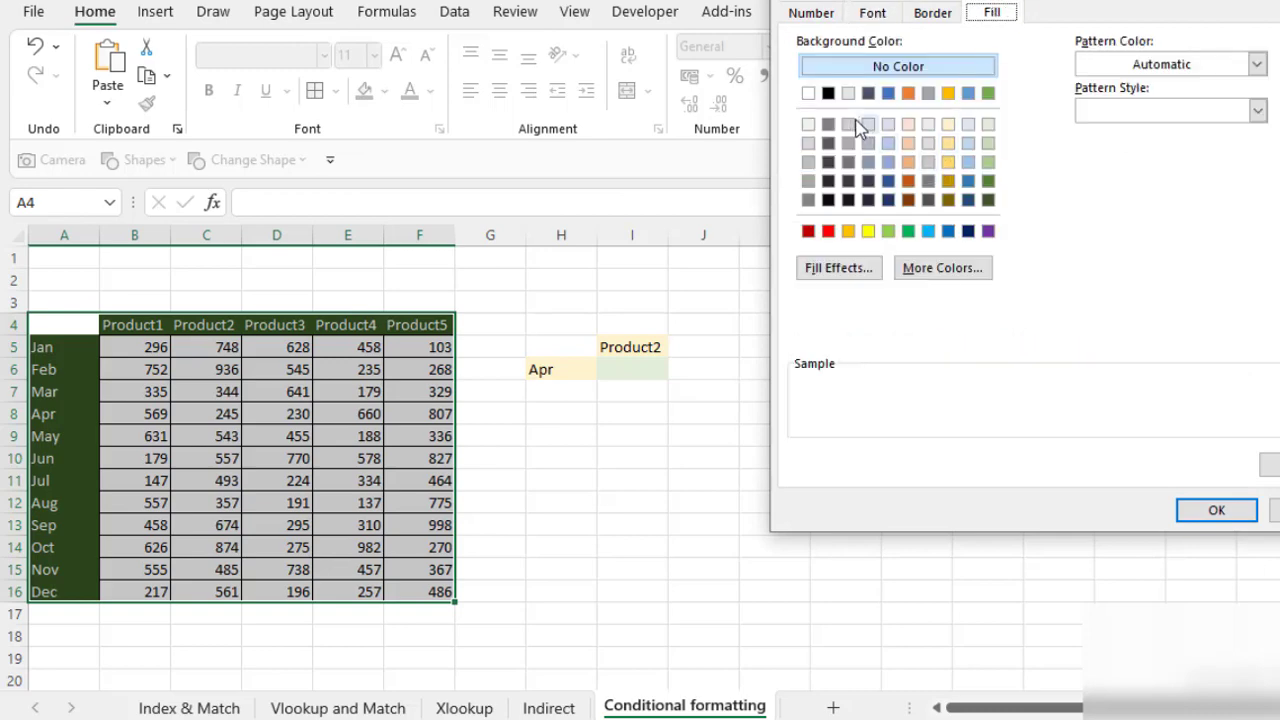
left_click(828, 93)
left_click(872, 12)
left_click(1120, 208)
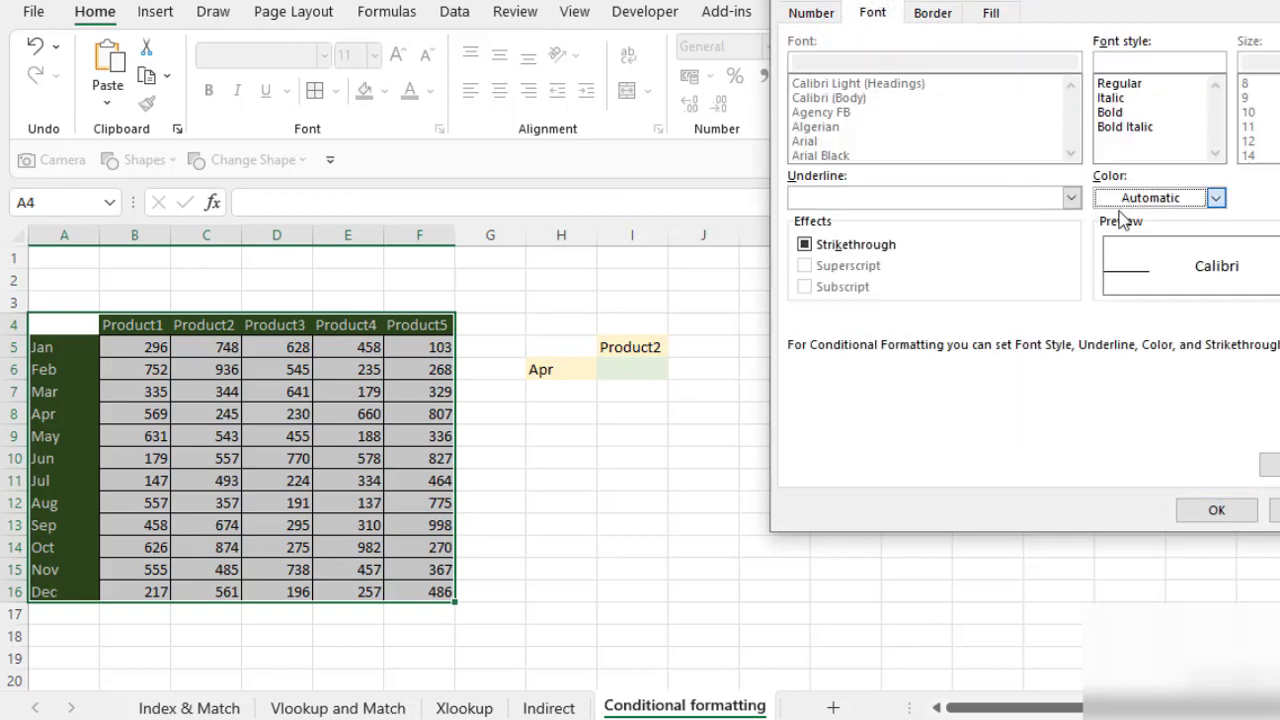
left_click(1110, 284)
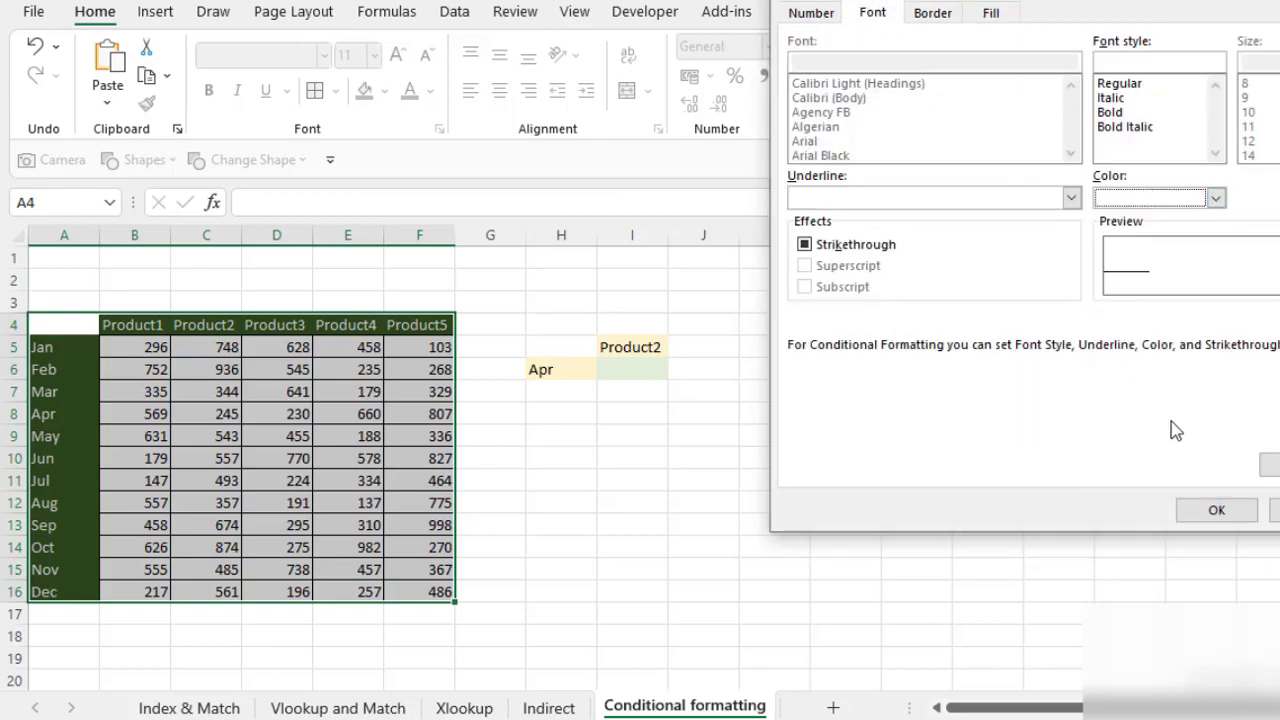
left_click(1216, 511)
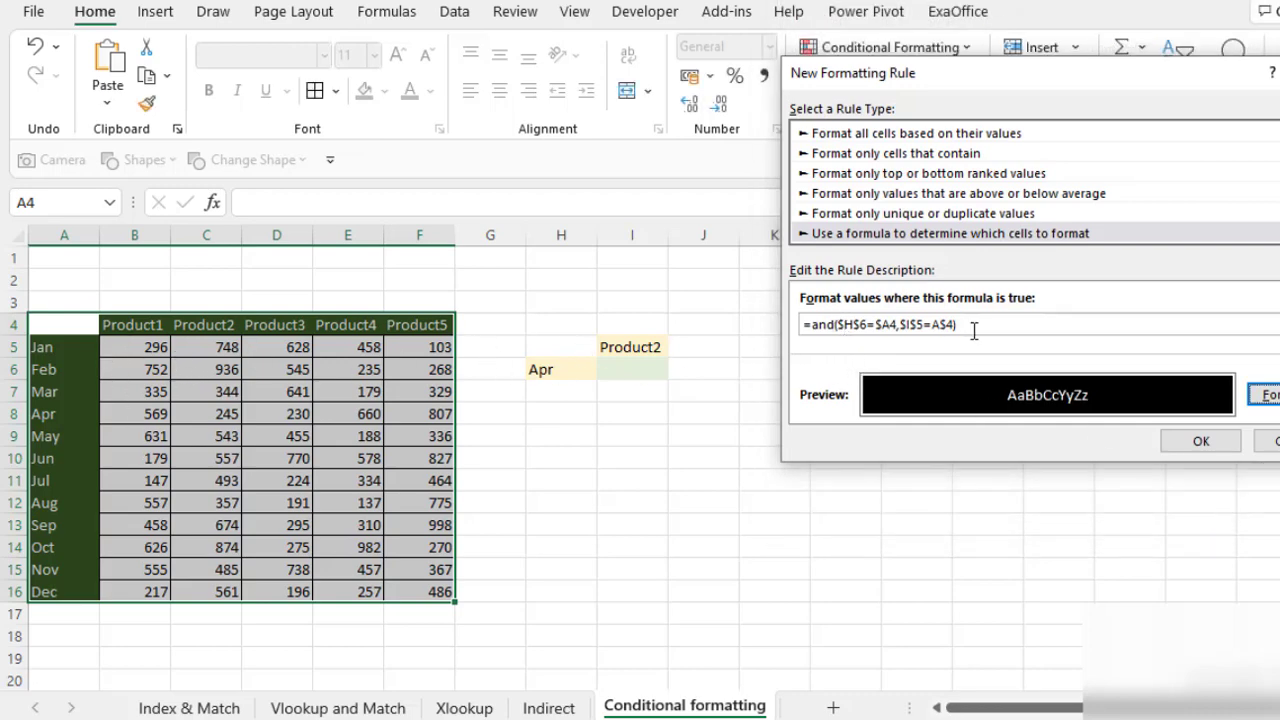
left_click(1200, 440)
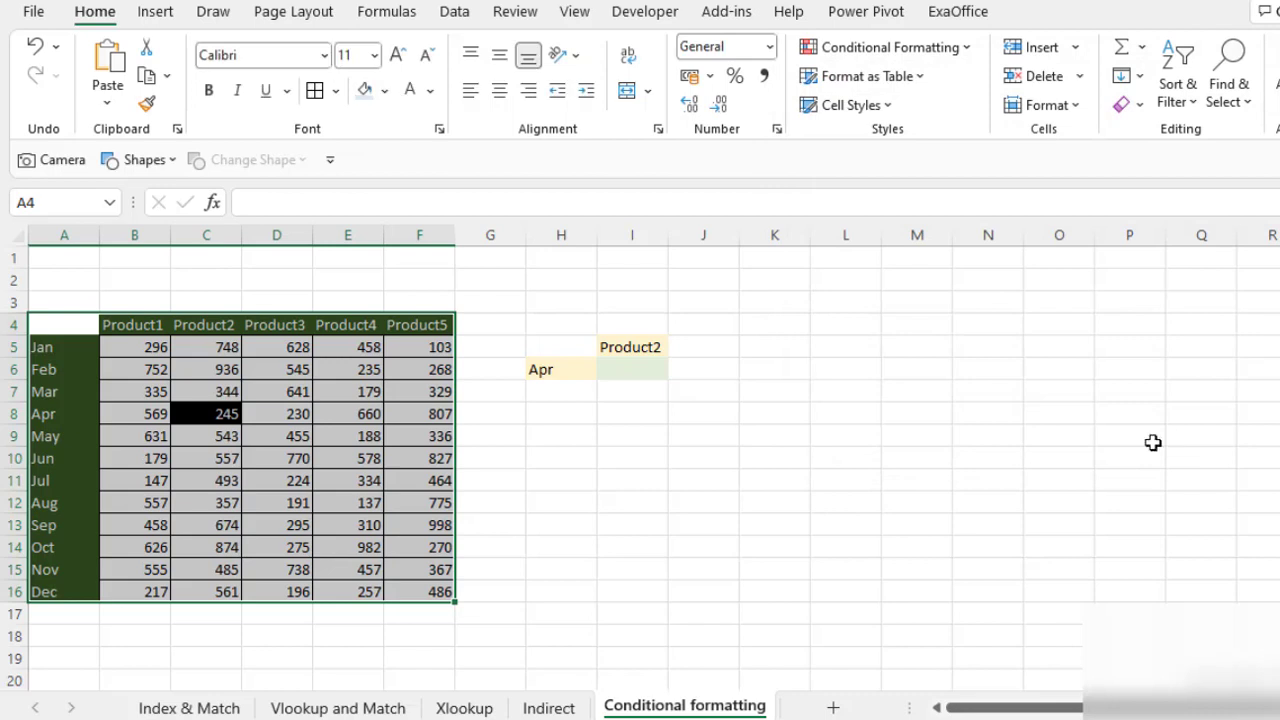
left_click_drag(615, 438, 707, 467)
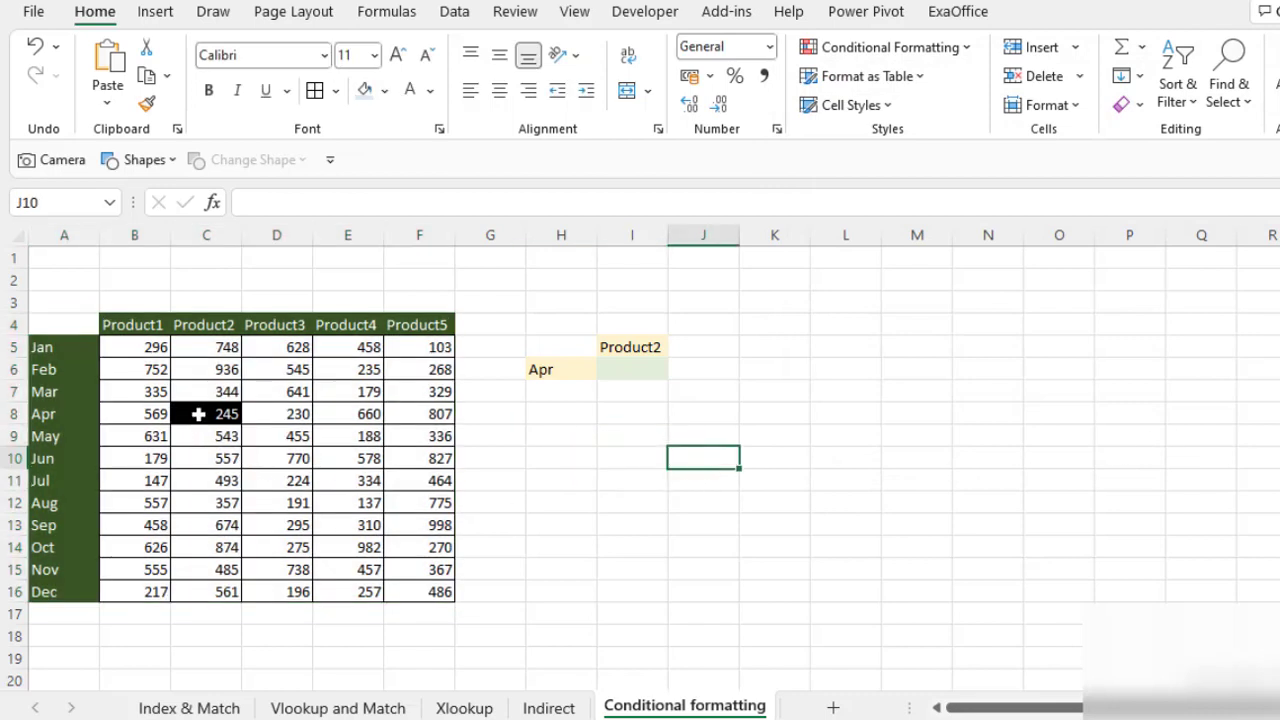
- Choose Dec in H6 so the black highlight moves to C16 (561)
left_click(199, 421)
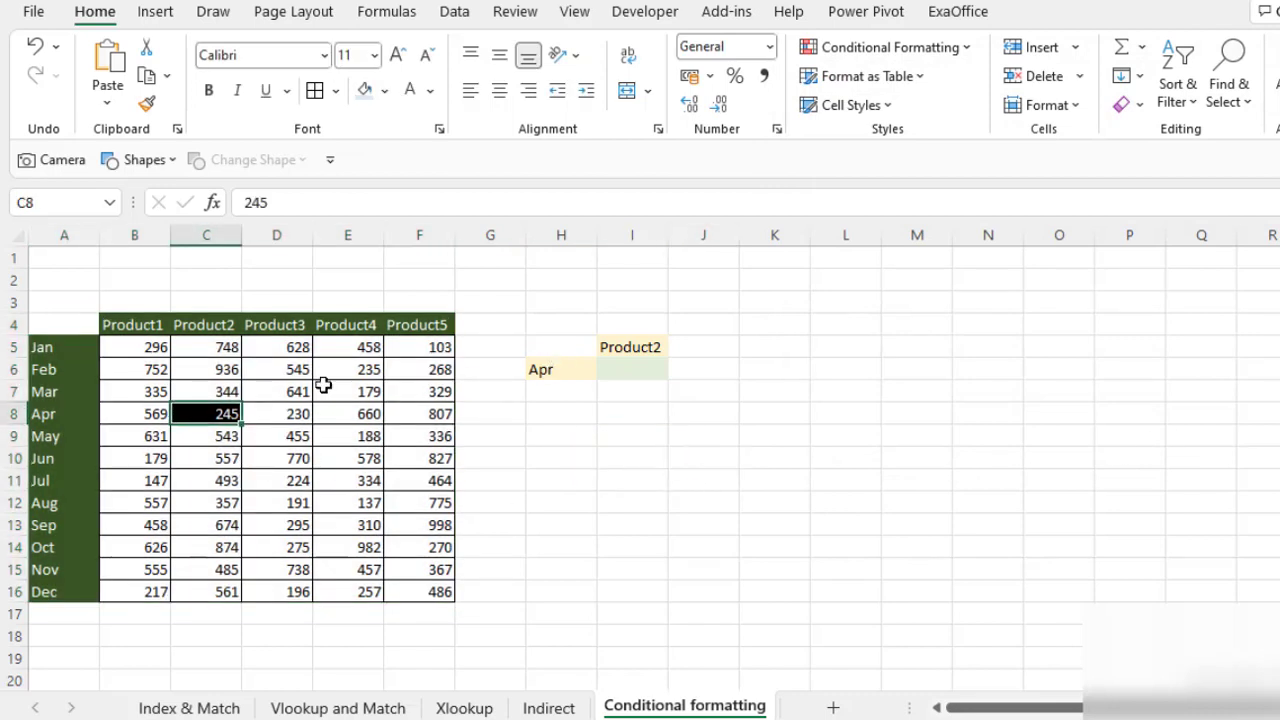
left_click(581, 370)
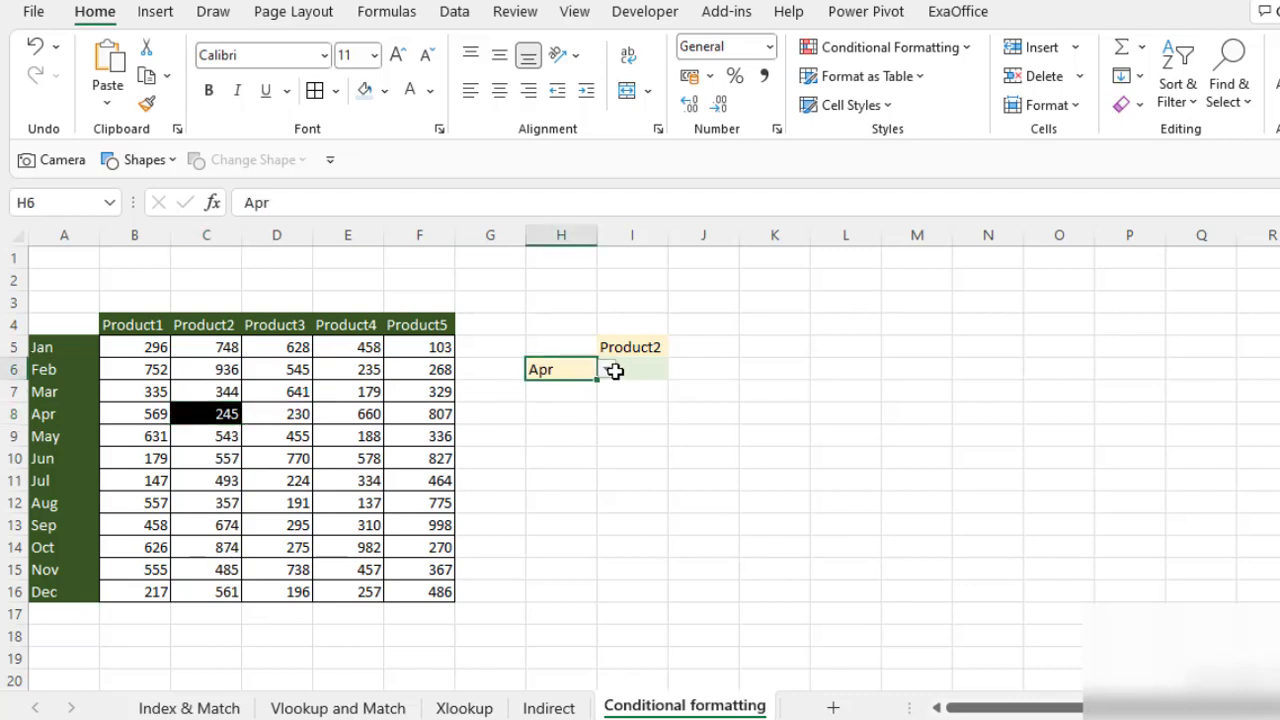
left_click(607, 370)
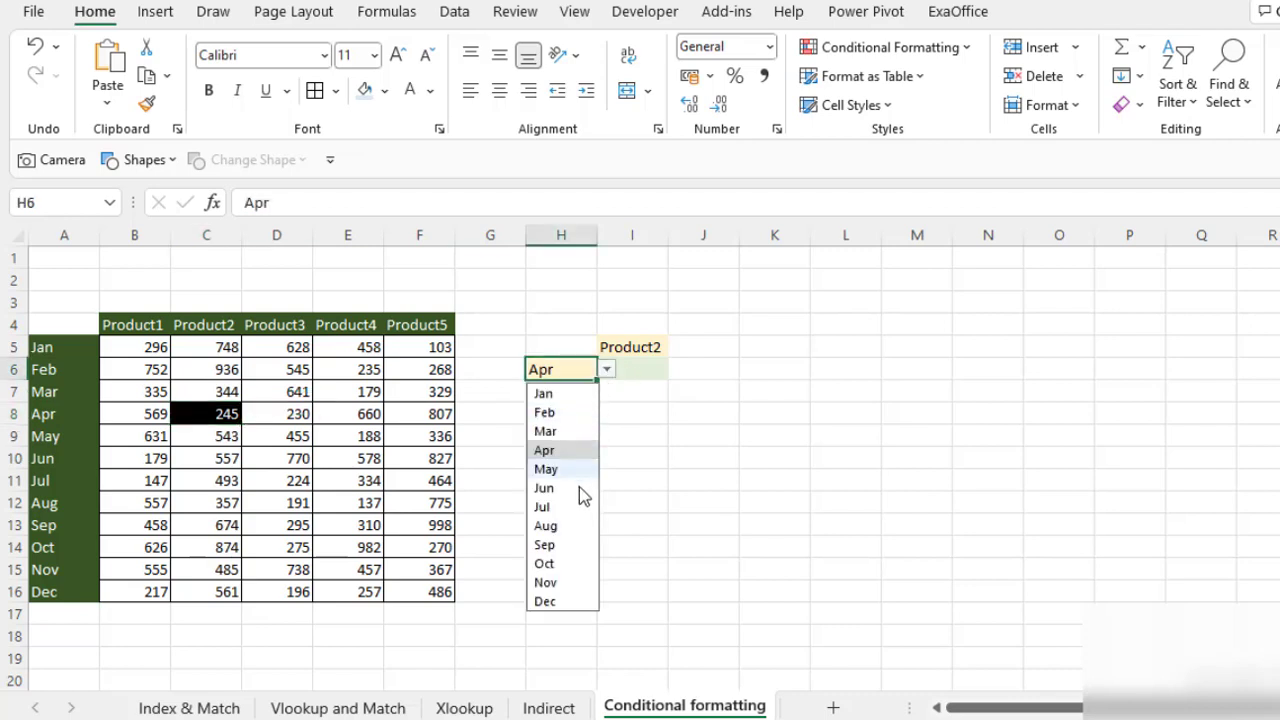
left_click(563, 600)
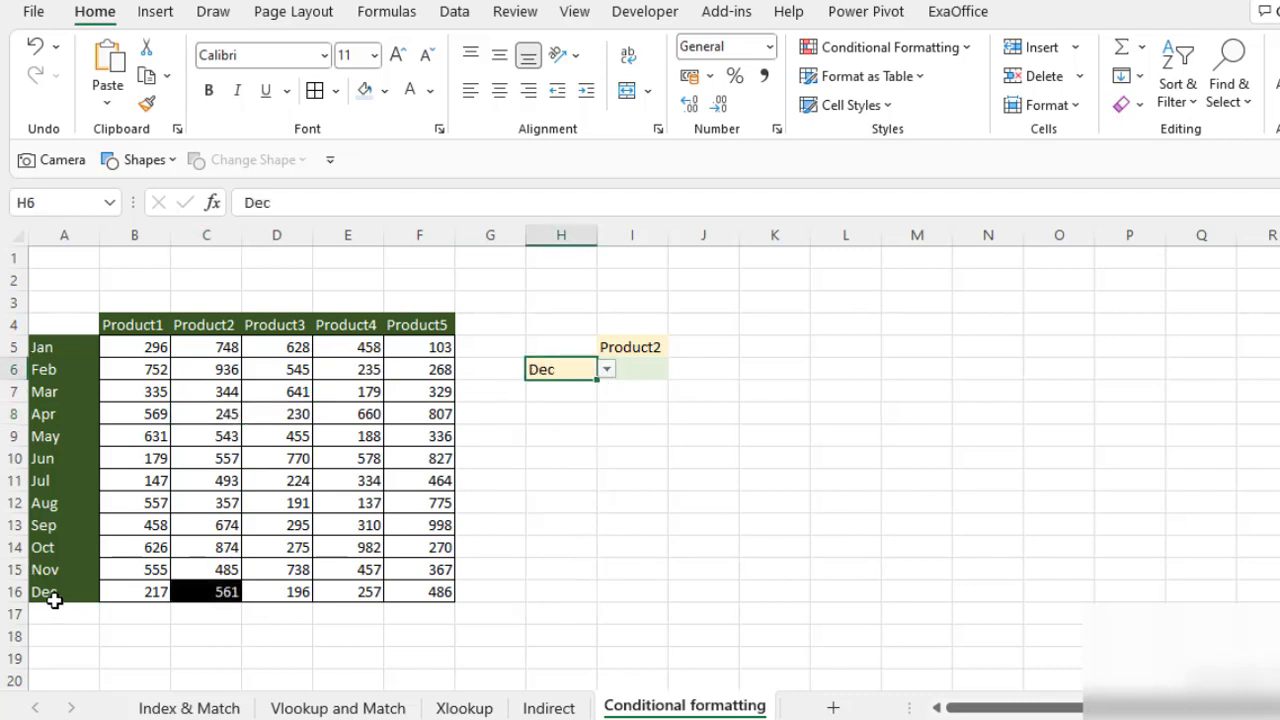